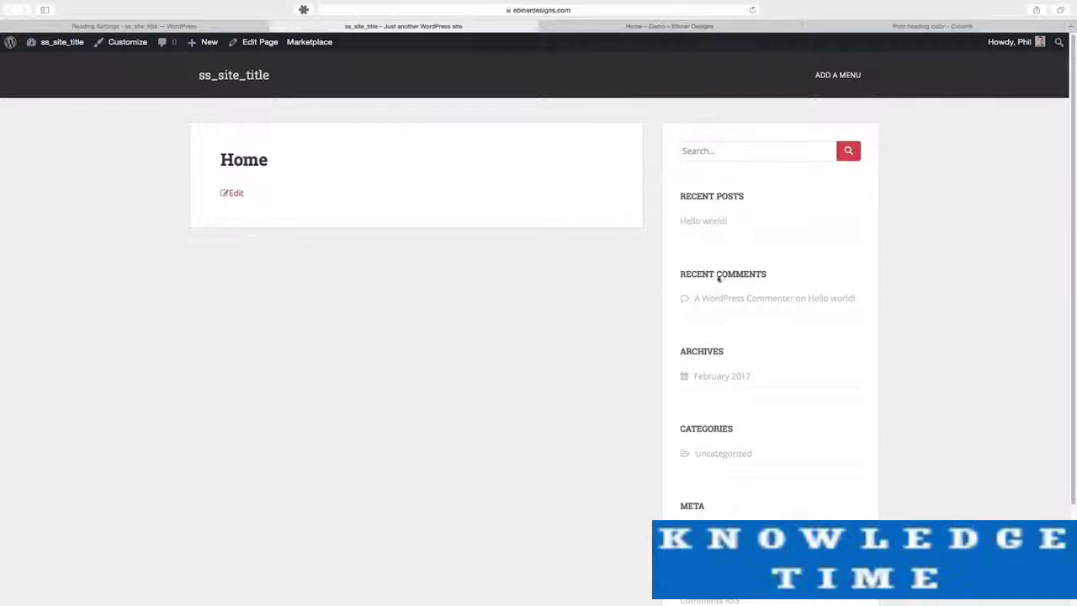
Compare the site with the finished demo home page, and open the General Settings in the dashboard.
left_click(631, 26)
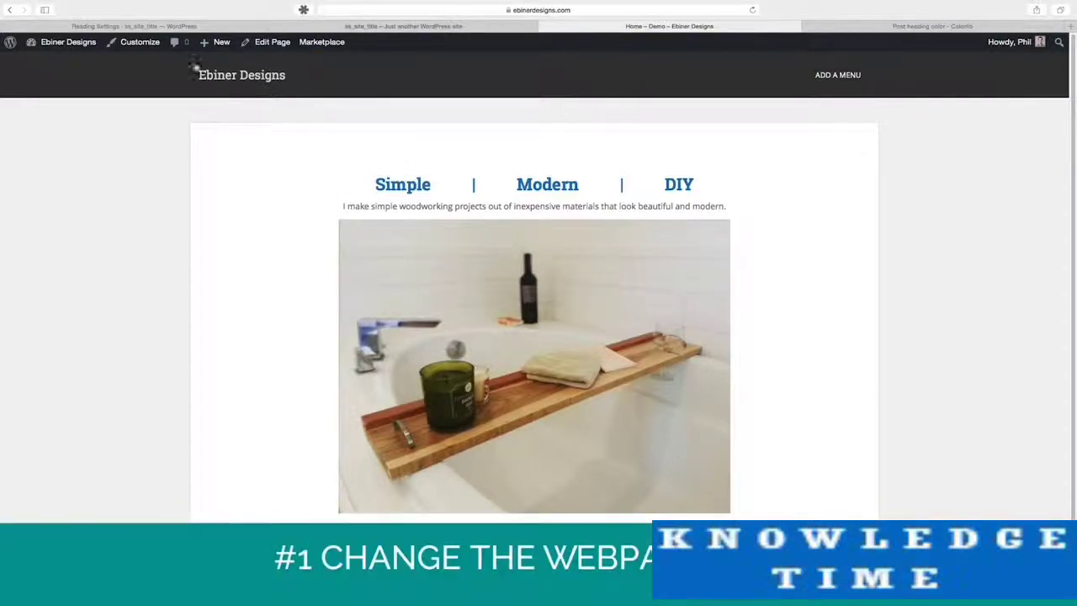
left_click(404, 26)
left_click(227, 27)
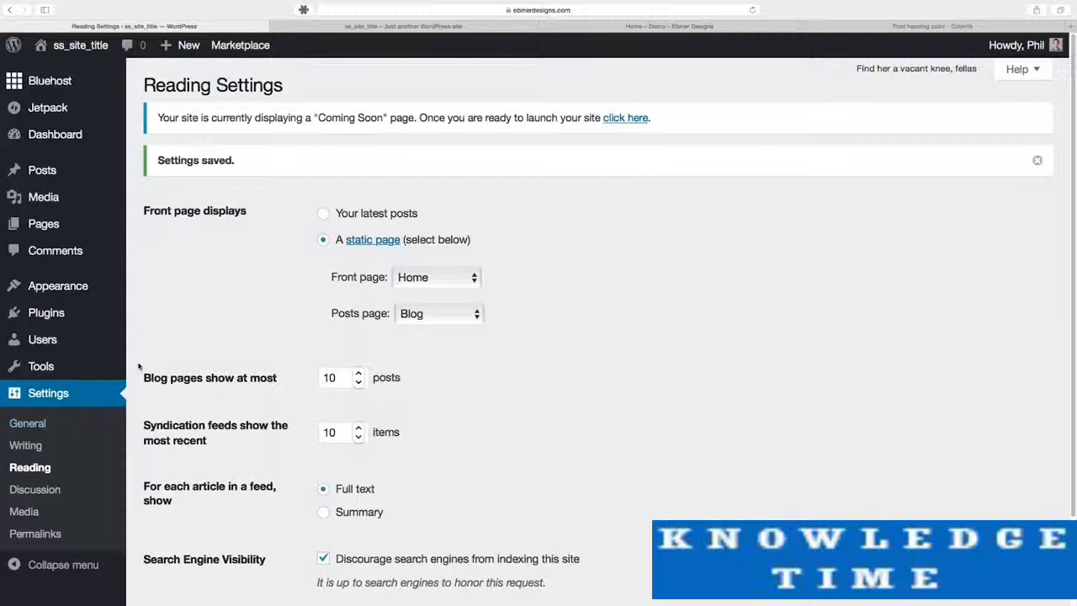
left_click(27, 423)
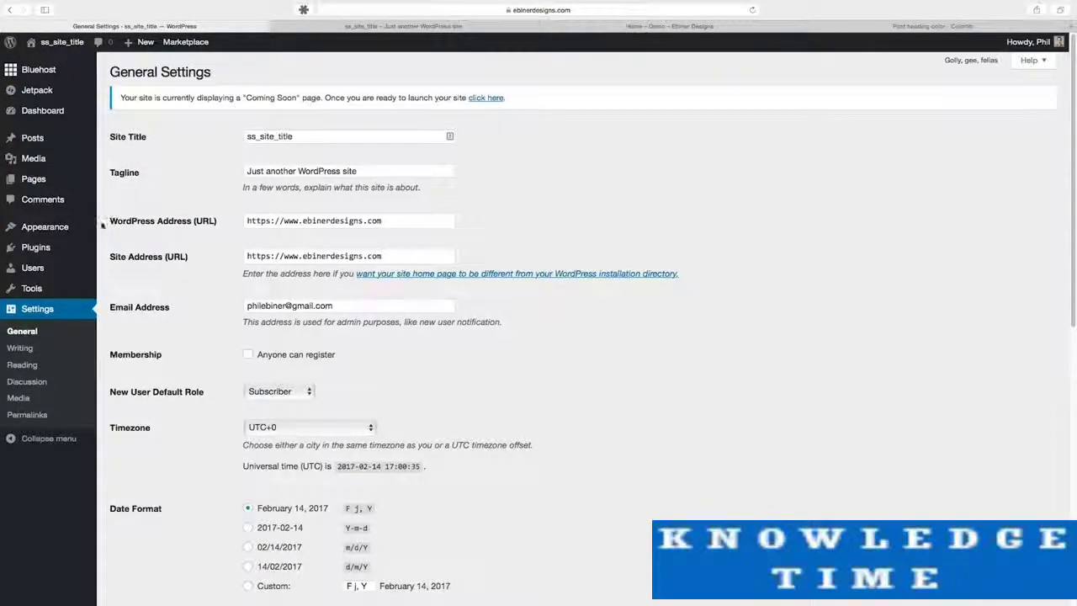
Open the theme customizer beside the dashboard and set the site title to "Ebiner Designs" in Site Identity.
mouse_move(46, 227)
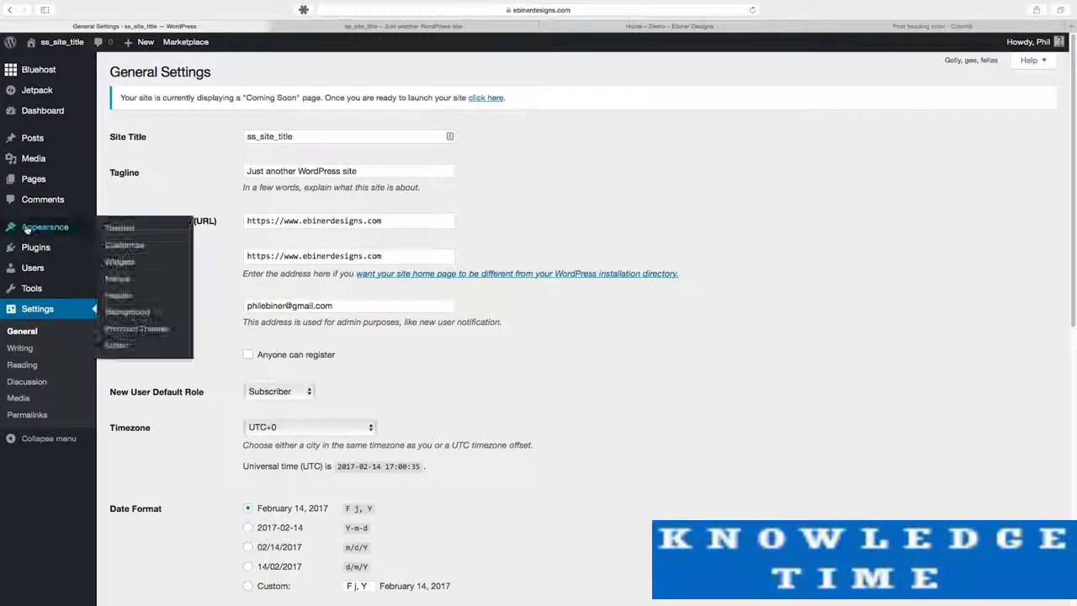
left_click(125, 245)
left_click_drag(660, 31, 373, 24)
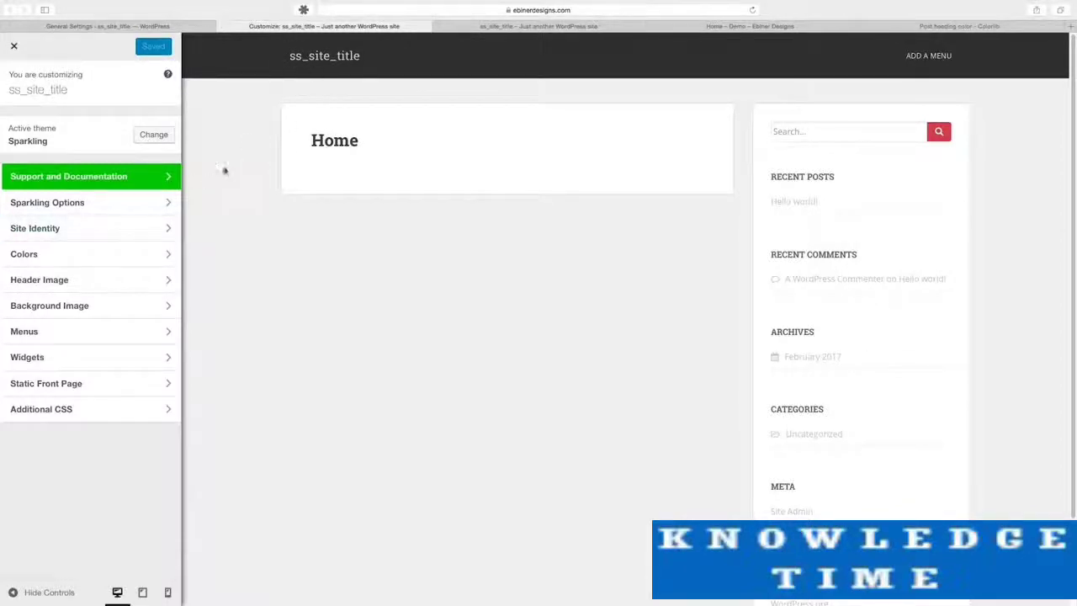
left_click(51, 233)
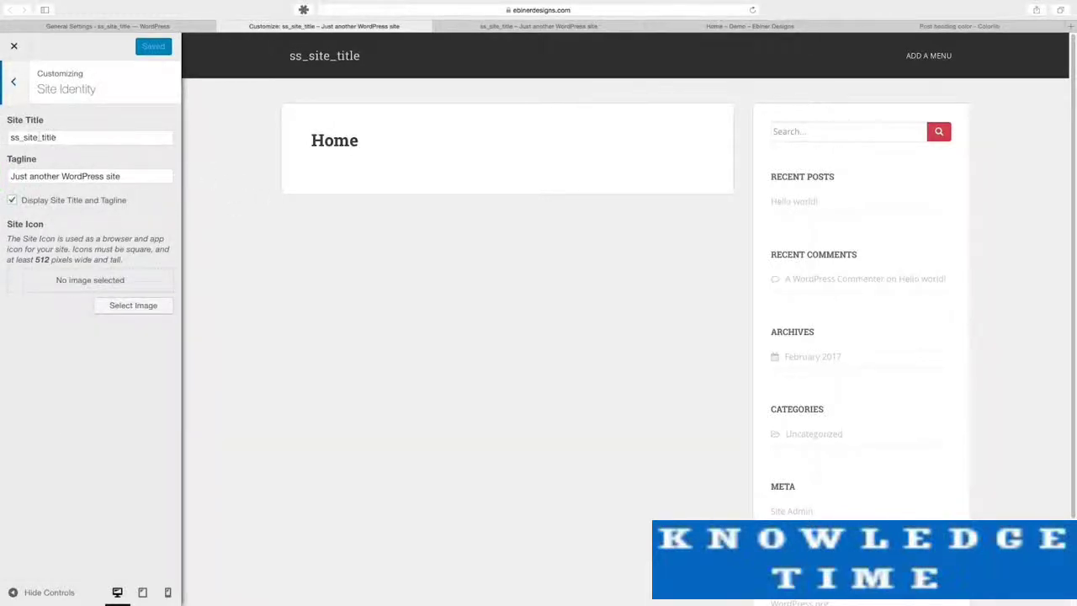
left_click(50, 136)
double_click(50, 136)
type("Ebiner Designs")
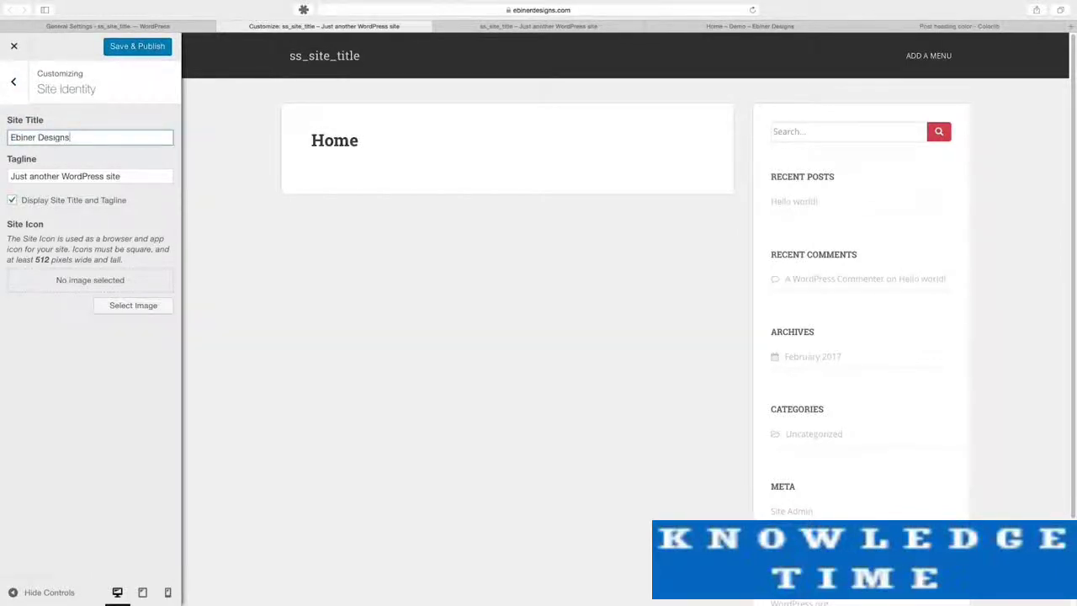
Set the tagline to "Clean, simple, and DIY woodworking projects for beginners." and publish the site identity changes.
key("Tab")
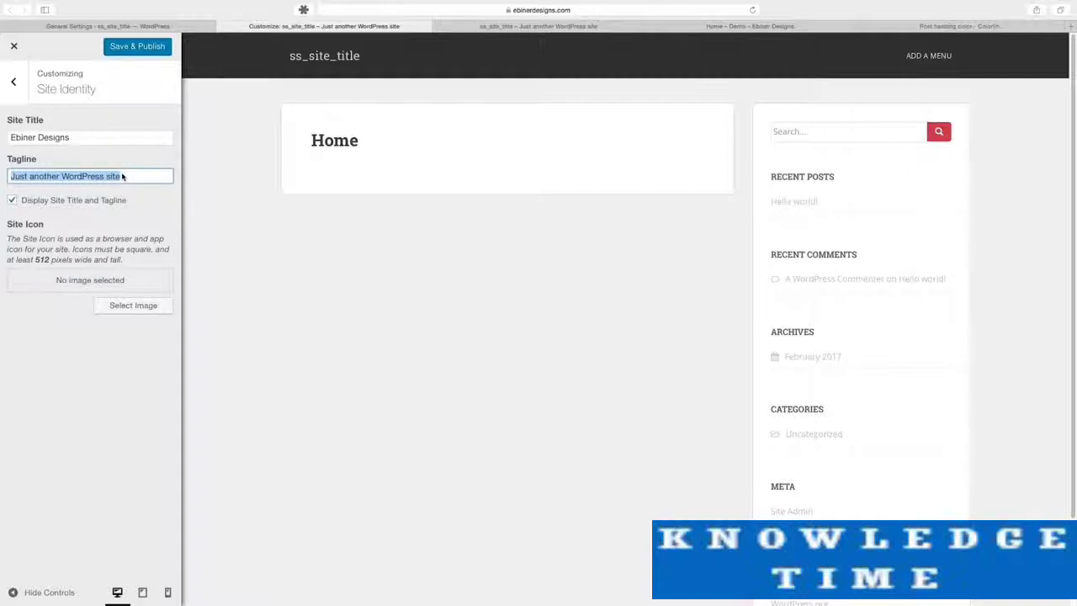
type("Clean, simpl")
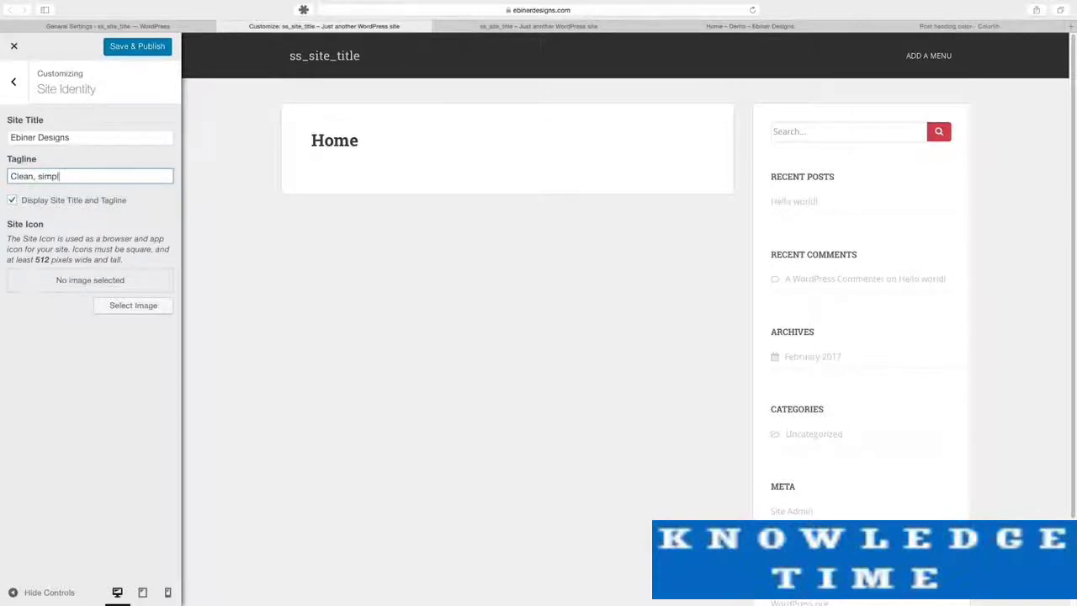
type("e, and DIY woodworking pro")
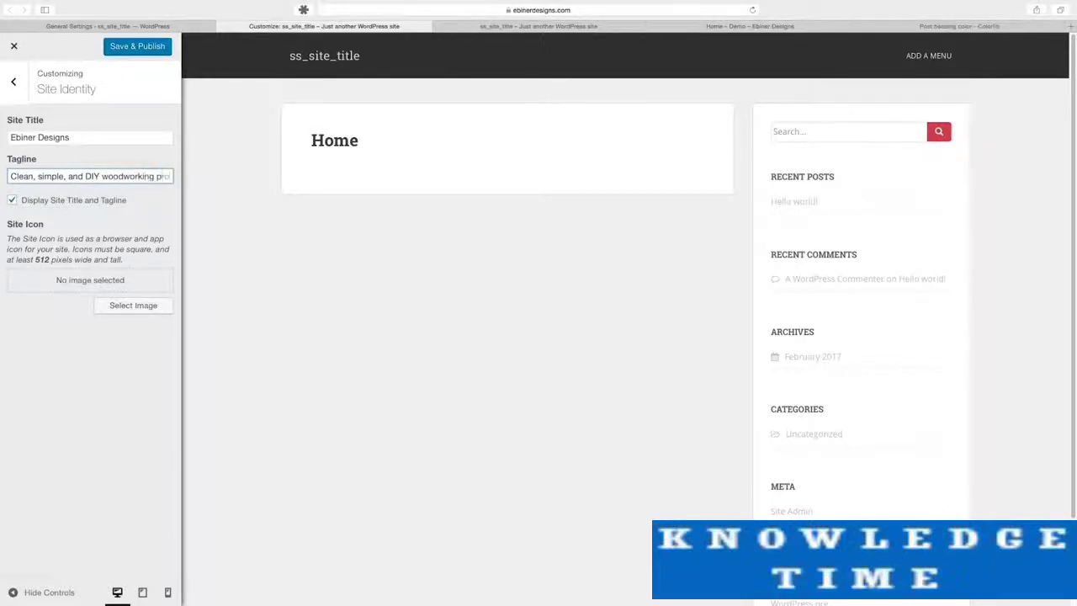
type("jects for beginners.")
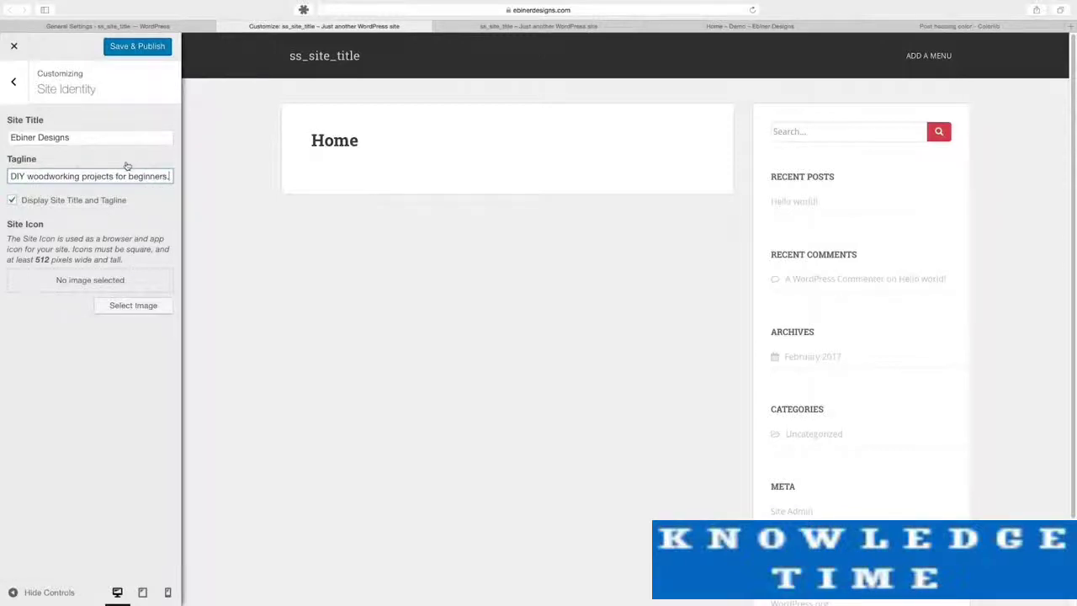
left_click(154, 166)
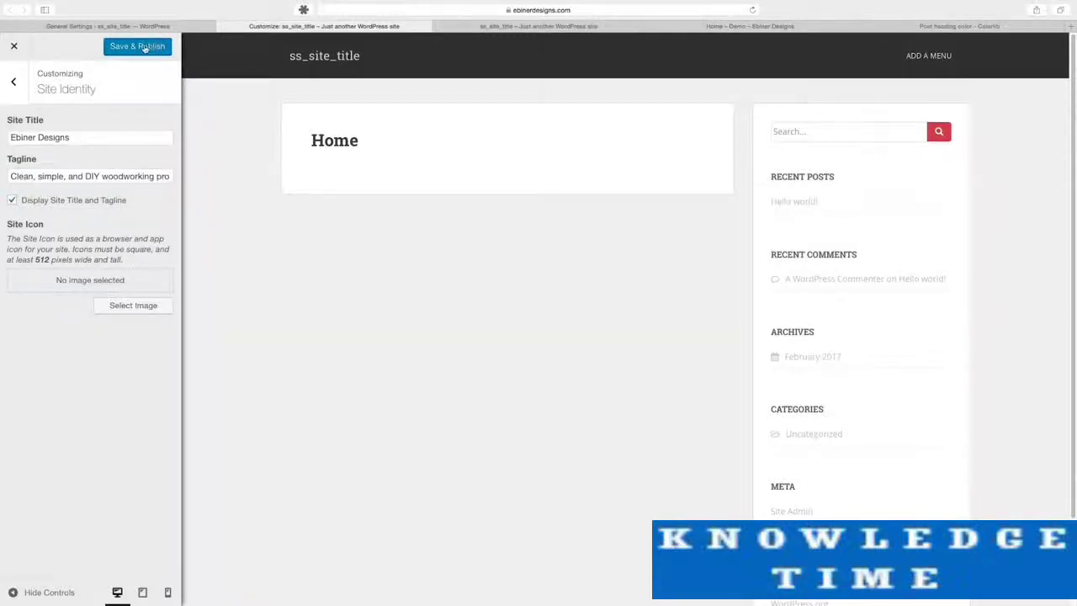
left_click(145, 48)
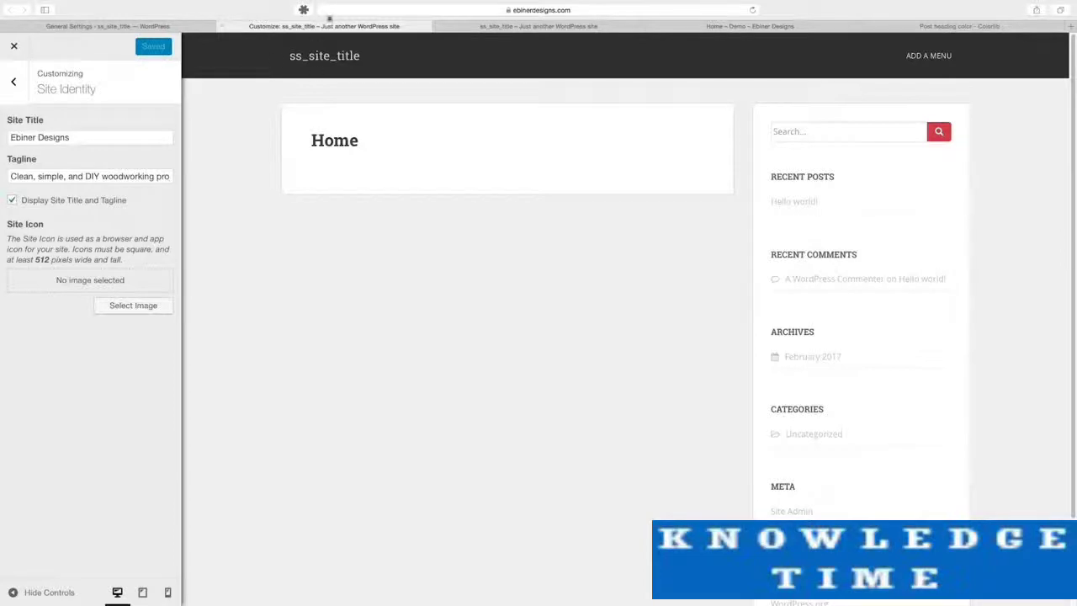
Reload the customizer and the site's home page to check the site title, and view the demo page.
left_click(349, 10)
key("Return")
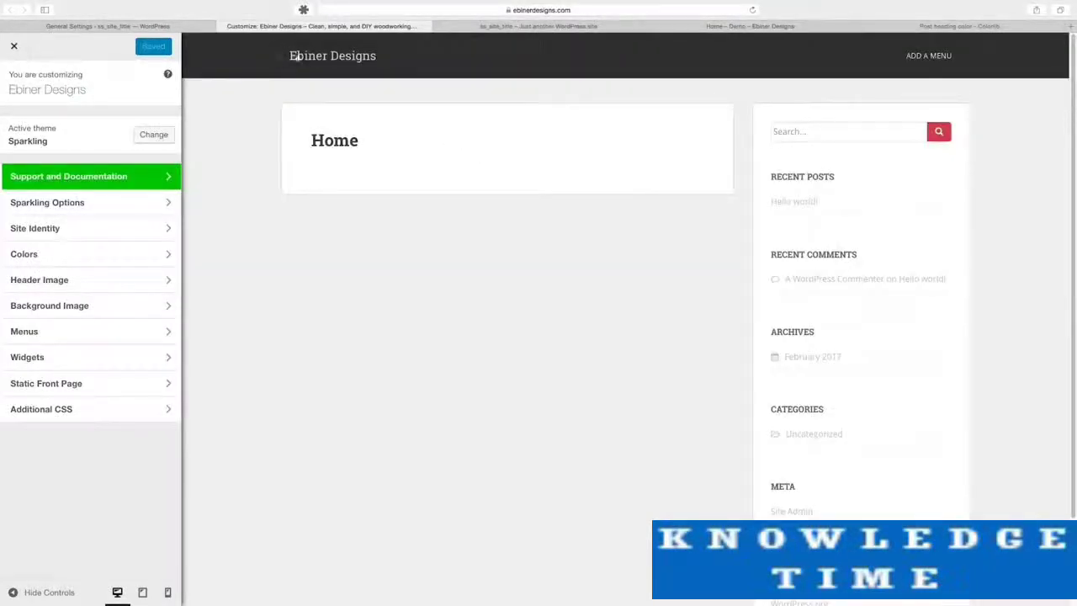
left_click(543, 27)
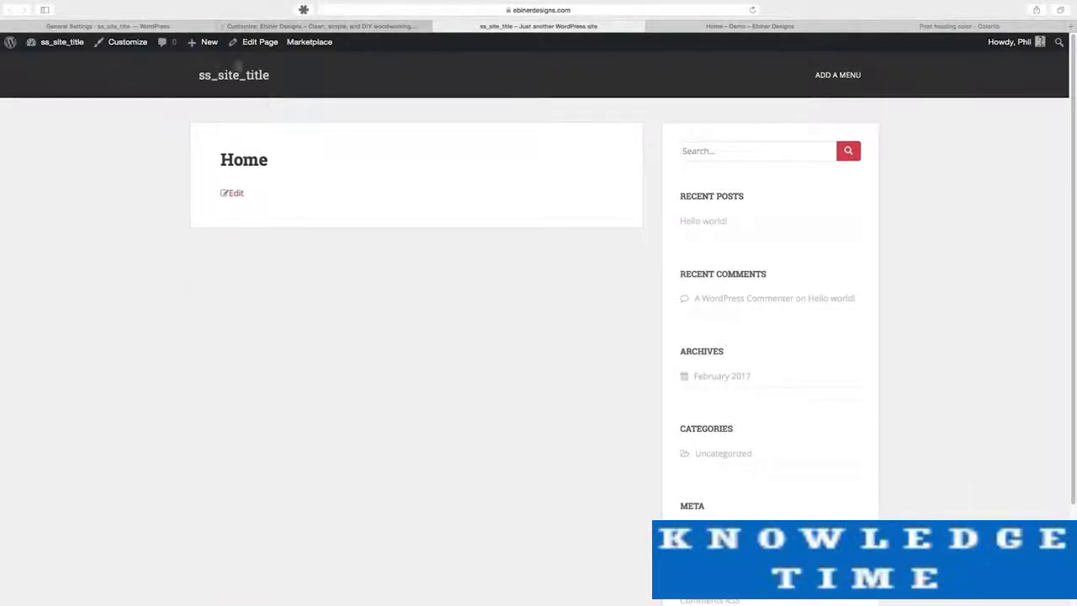
left_click(505, 12)
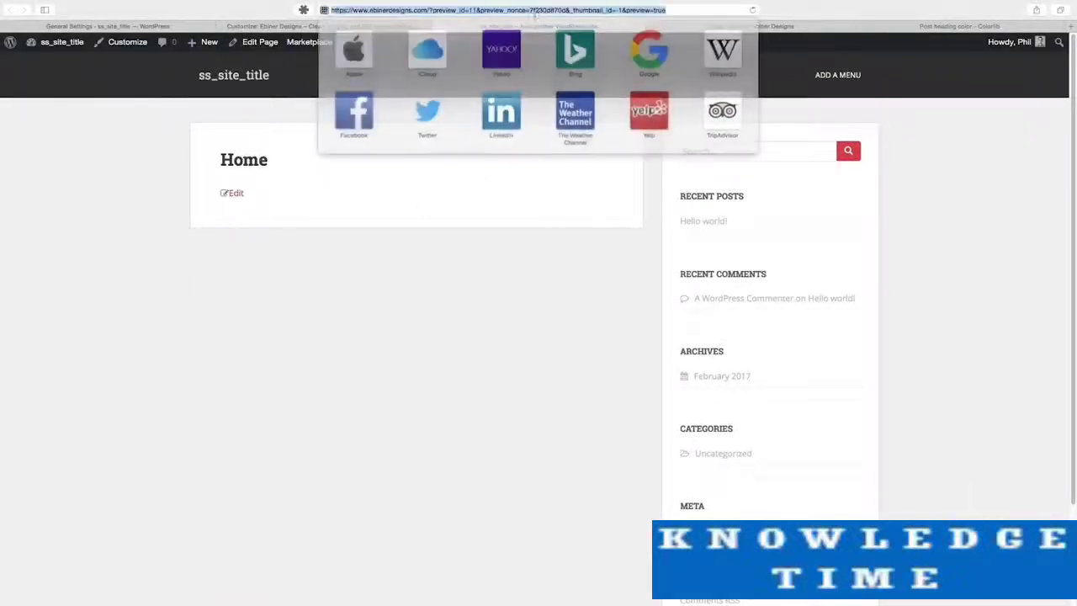
key("Return")
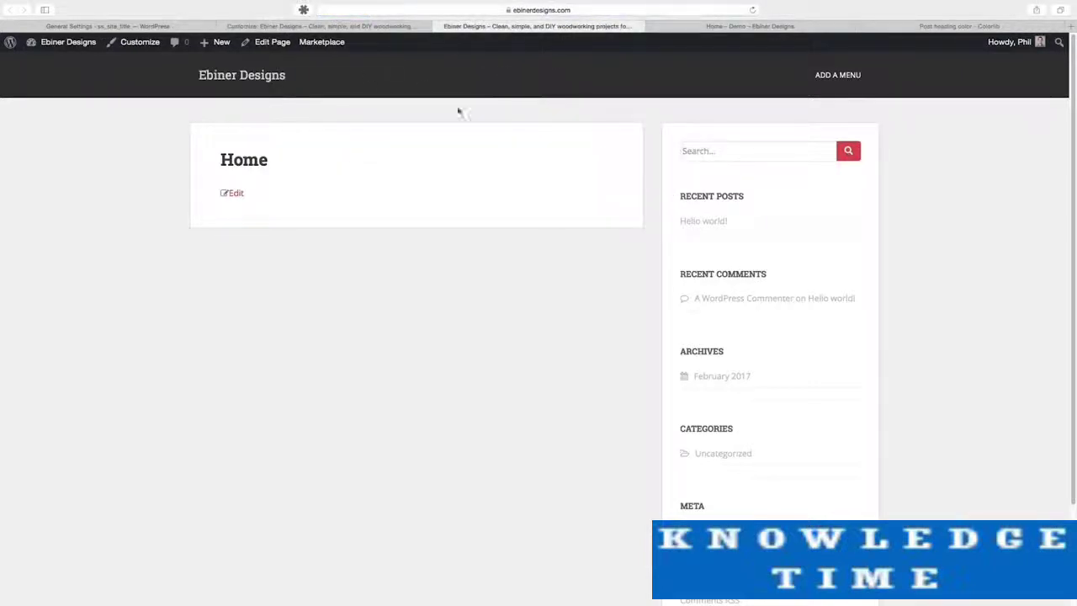
left_click(765, 28)
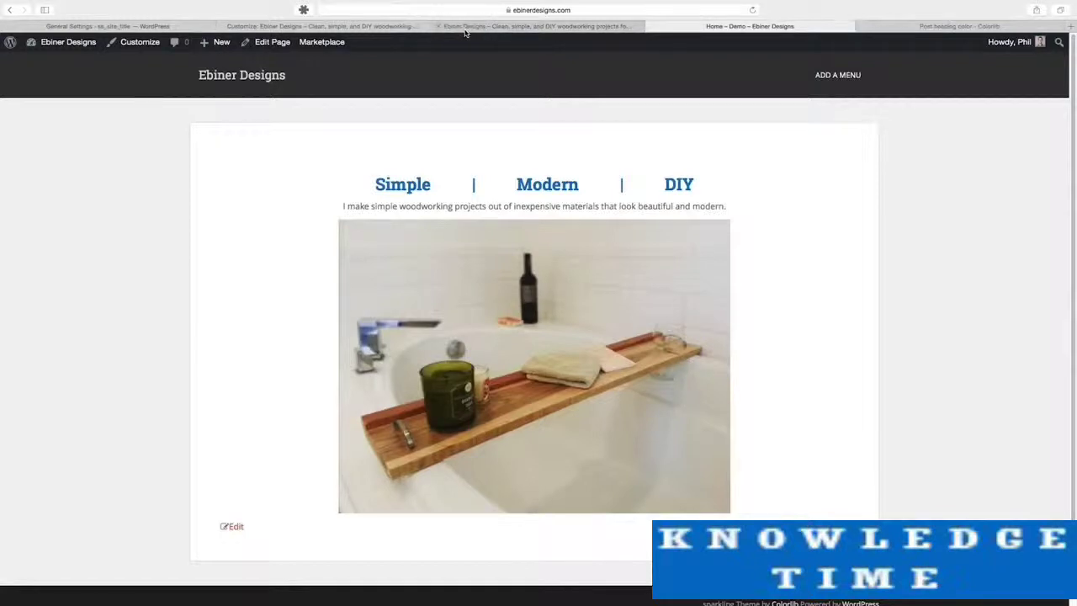
Close the customizer and open the Home front page for editing from the list of all pages.
left_click(229, 26)
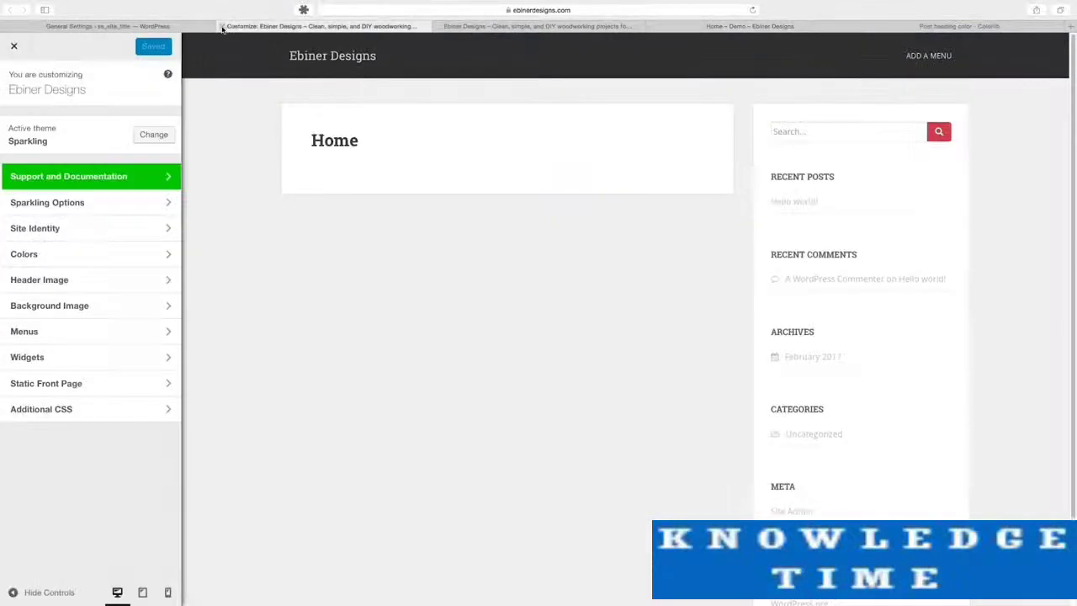
left_click(223, 27)
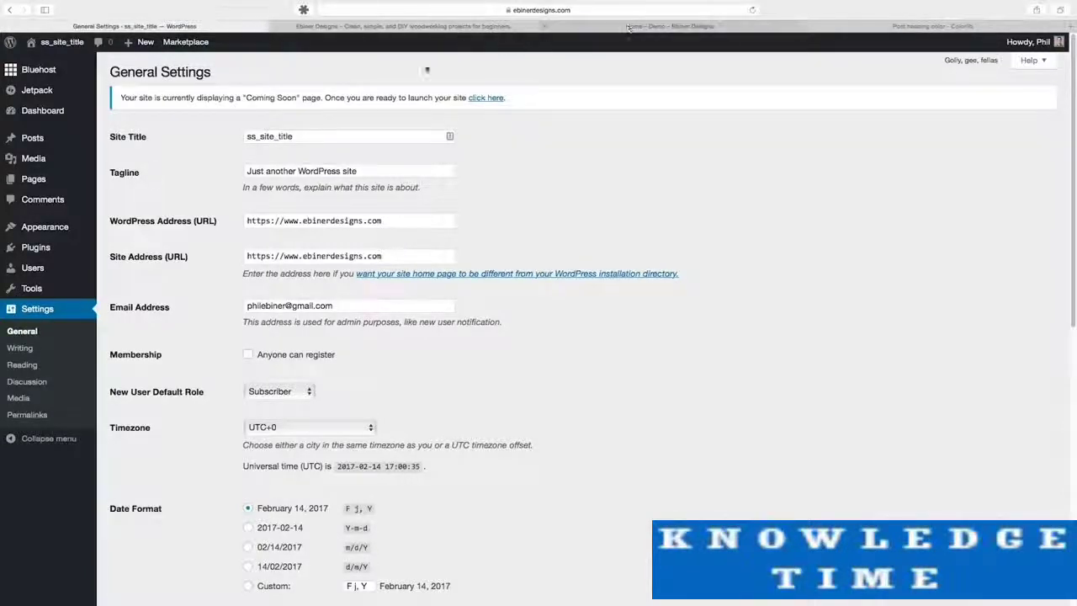
left_click(371, 26)
left_click(134, 26)
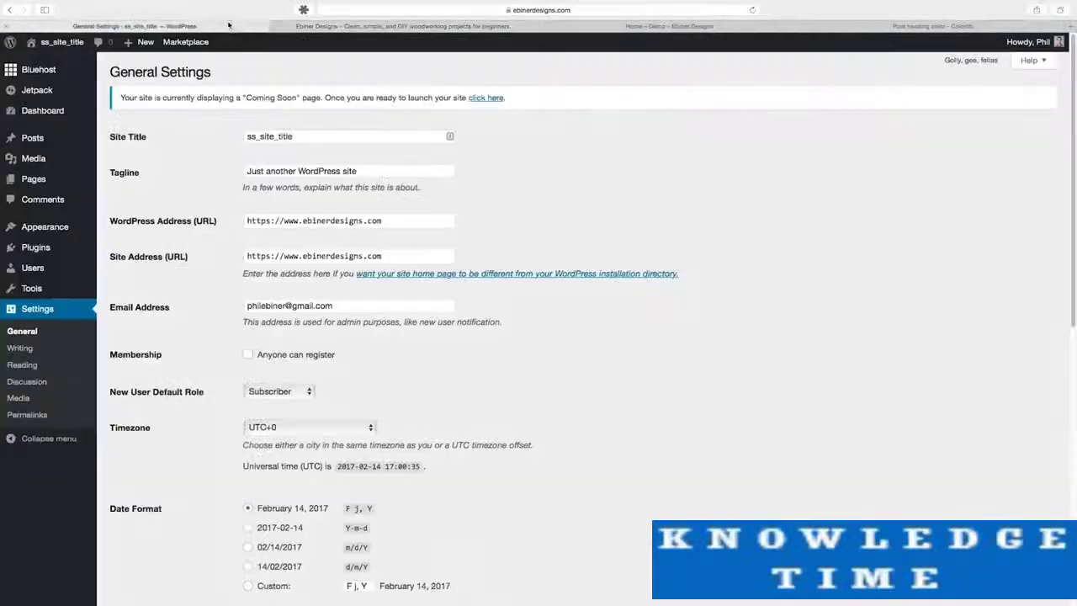
mouse_move(25, 180)
left_click(117, 180)
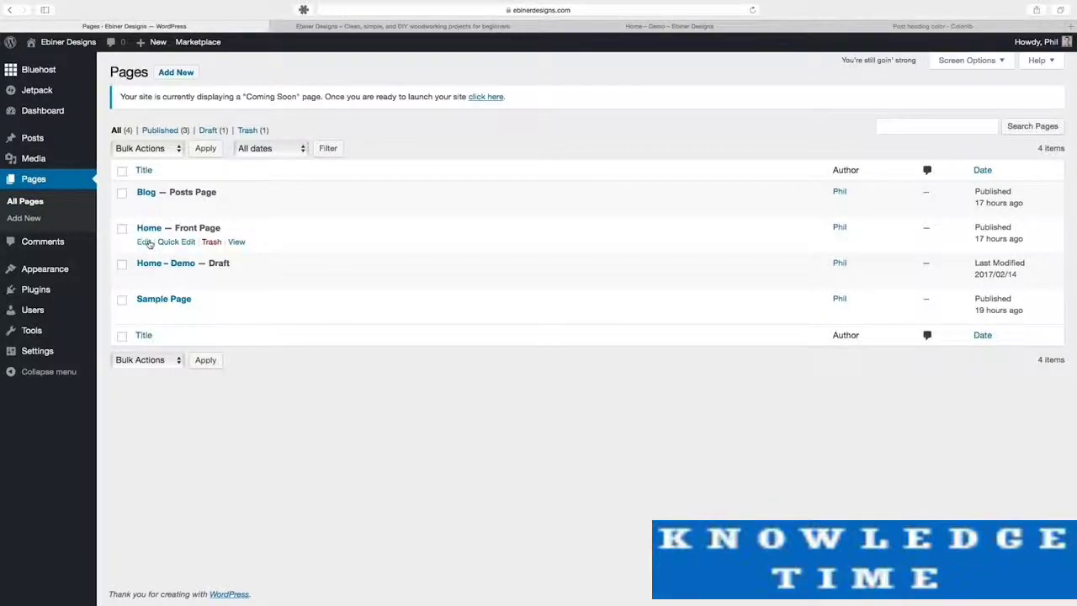
left_click(144, 242)
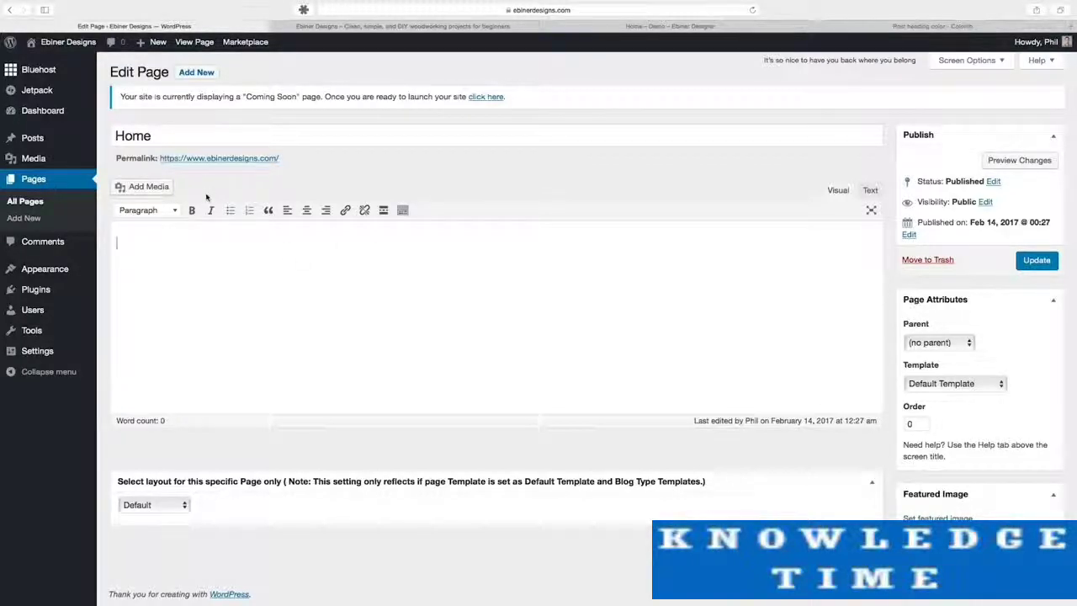
Enter "Simple | Clean | DIY" as the body text of the Home page.
type("Simpe")
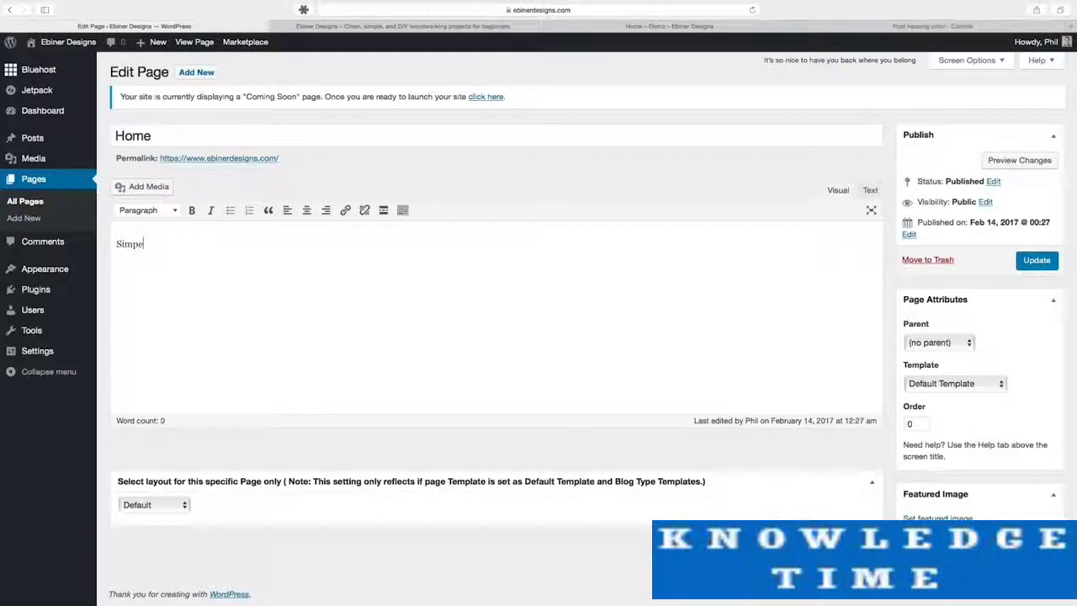
key("BackSpace")
type("le | Clean | DIY")
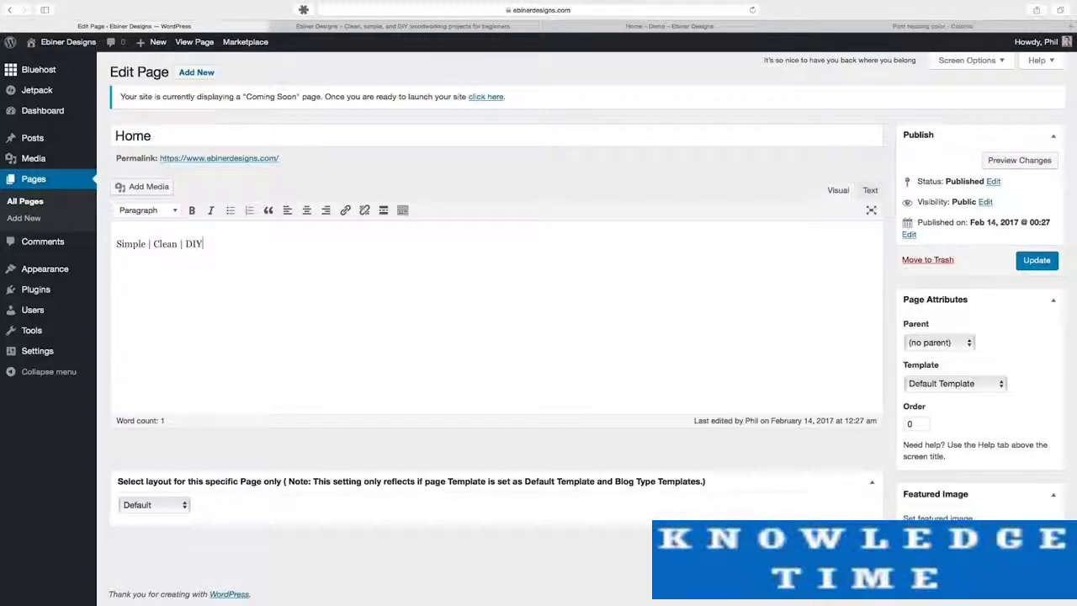
Check the demo page's heading and replace the word "Clean" with "Modern" in the Home page text.
left_click(687, 30)
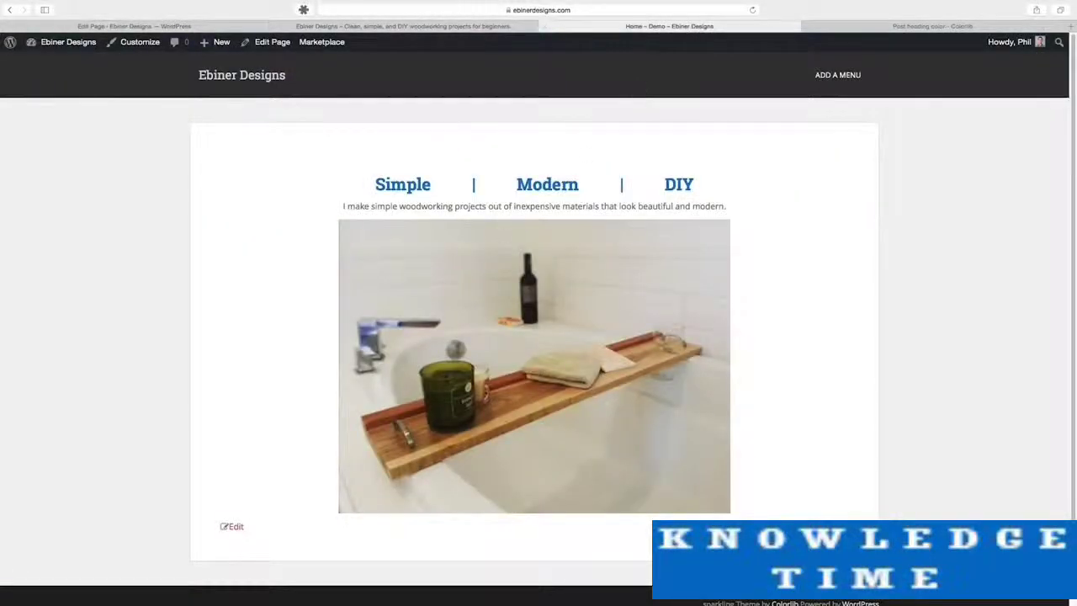
left_click(192, 28)
double_click(166, 243)
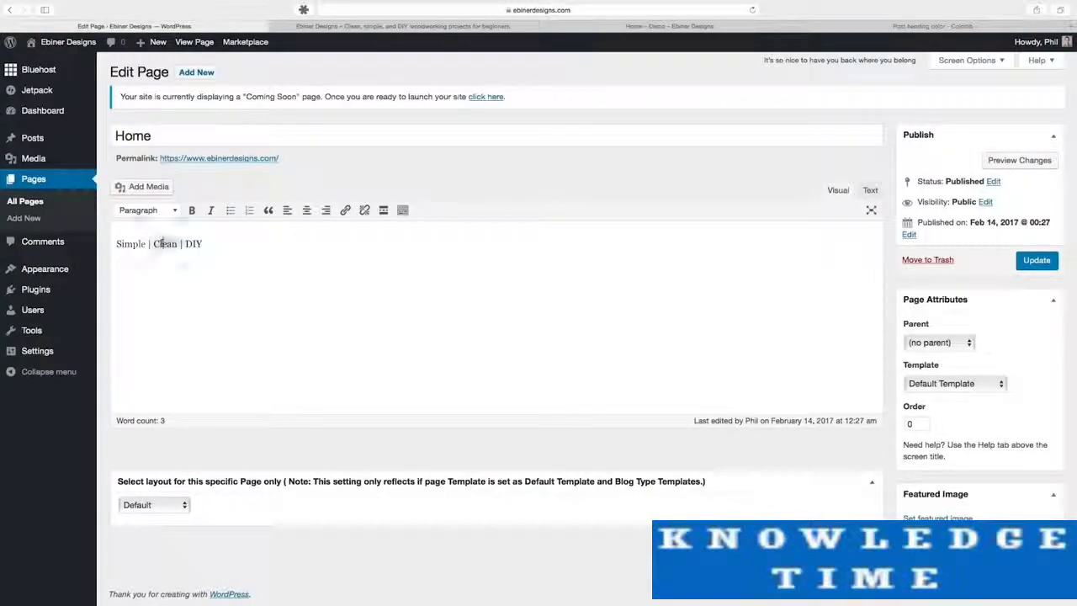
type("Modern")
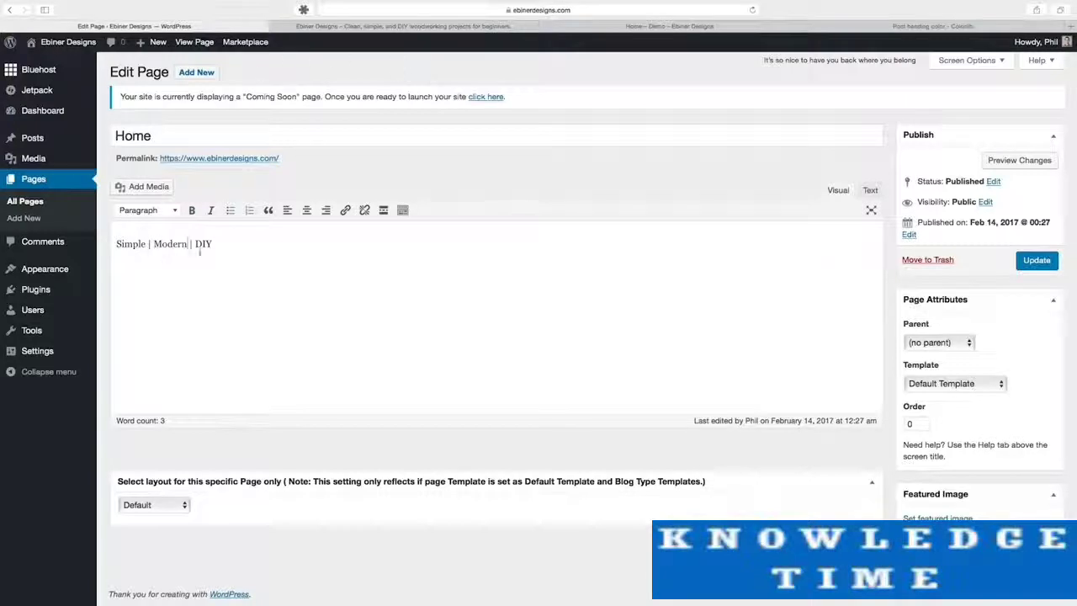
Preview the Home page changes beside the editor and close the outdated tab of the site.
left_click(1015, 163)
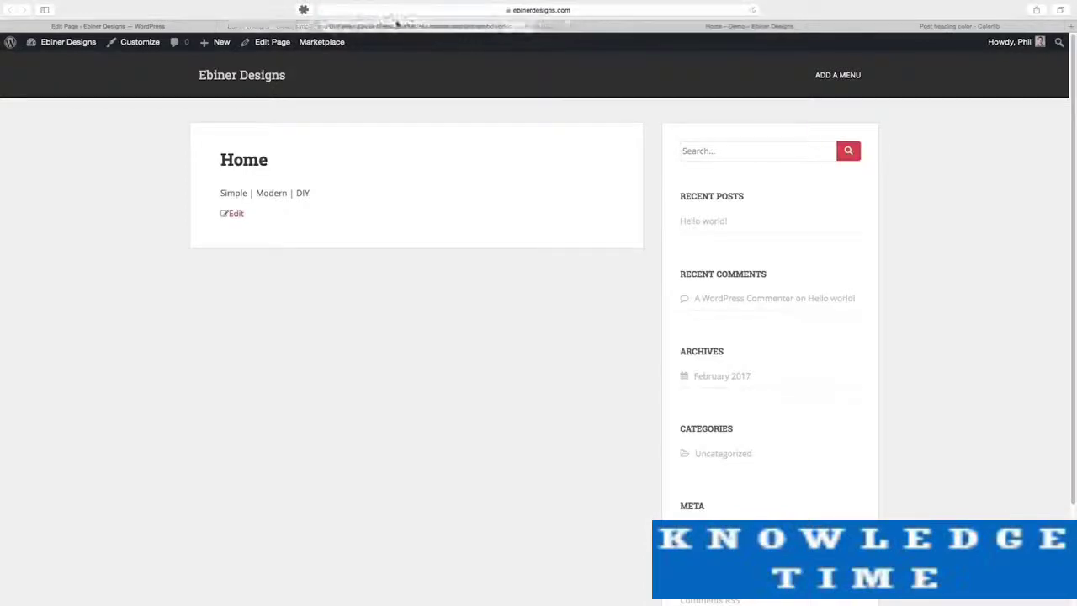
left_click_drag(397, 24, 280, 26)
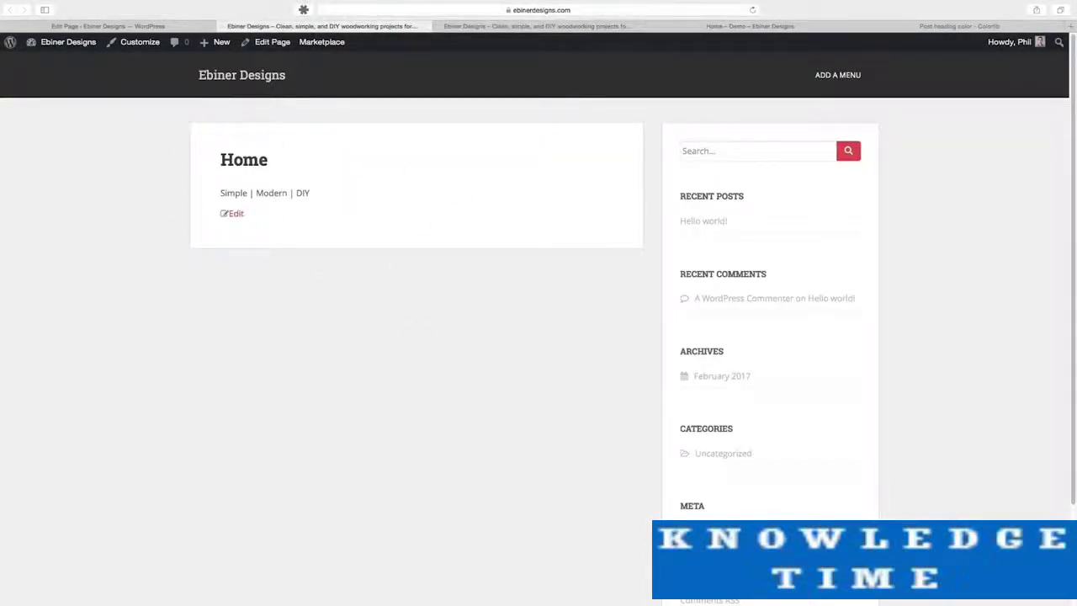
left_click_drag(221, 193, 313, 195)
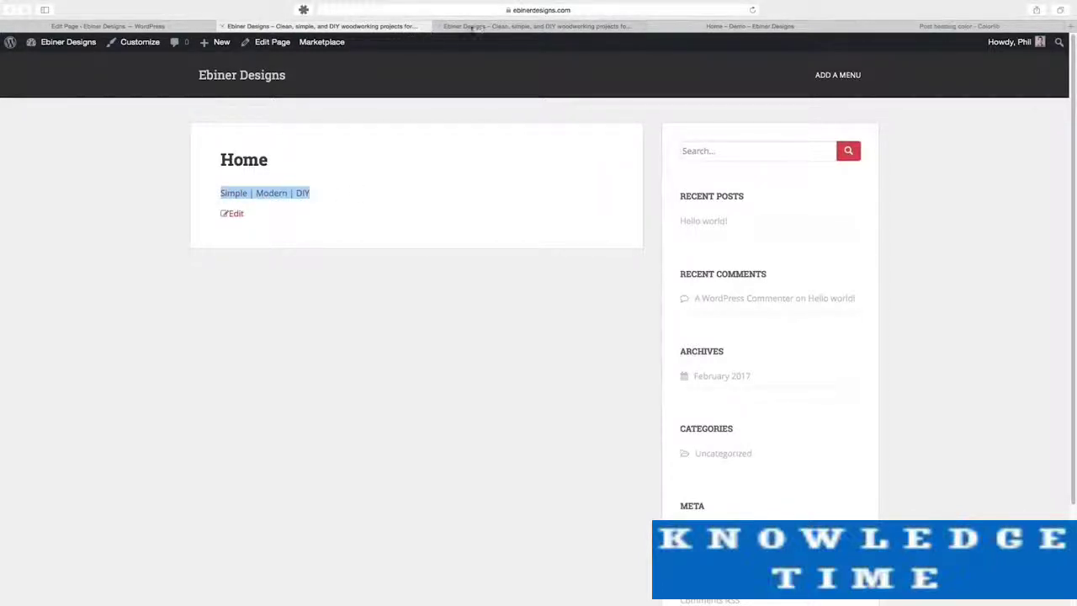
left_click(433, 29)
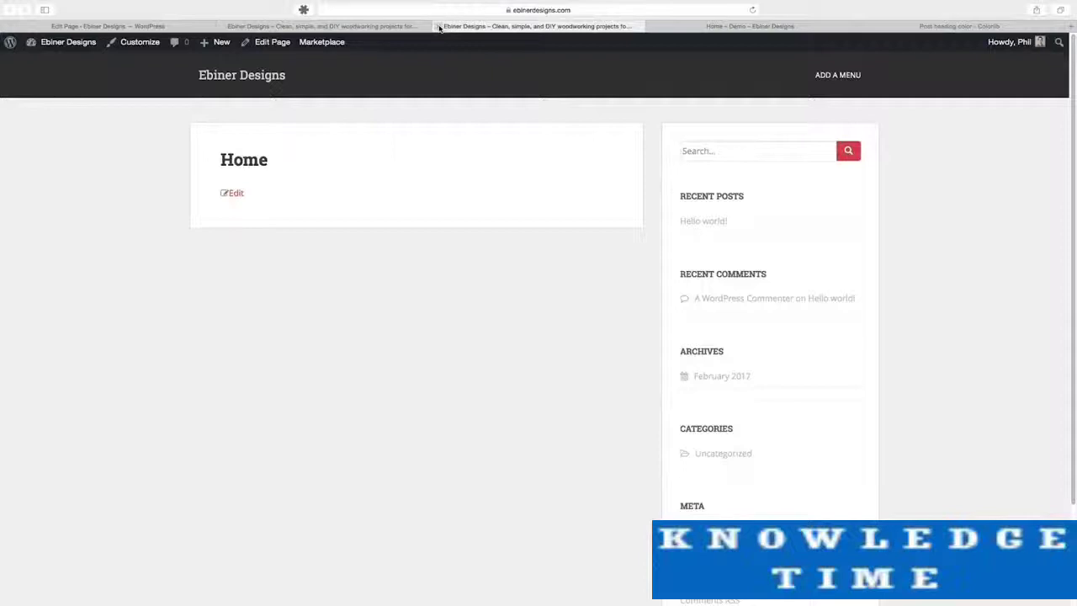
left_click(439, 26)
left_click(373, 28)
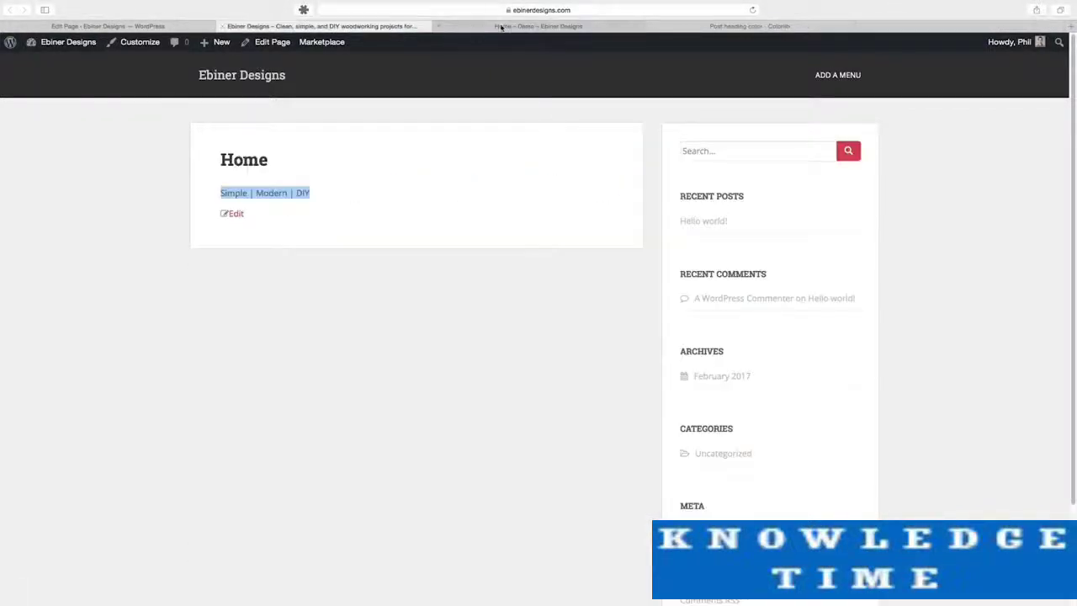
Compare the Home page preview with the demo home page and clear the text selection.
left_click(501, 26)
left_click(412, 28)
left_click(510, 26)
left_click(446, 26)
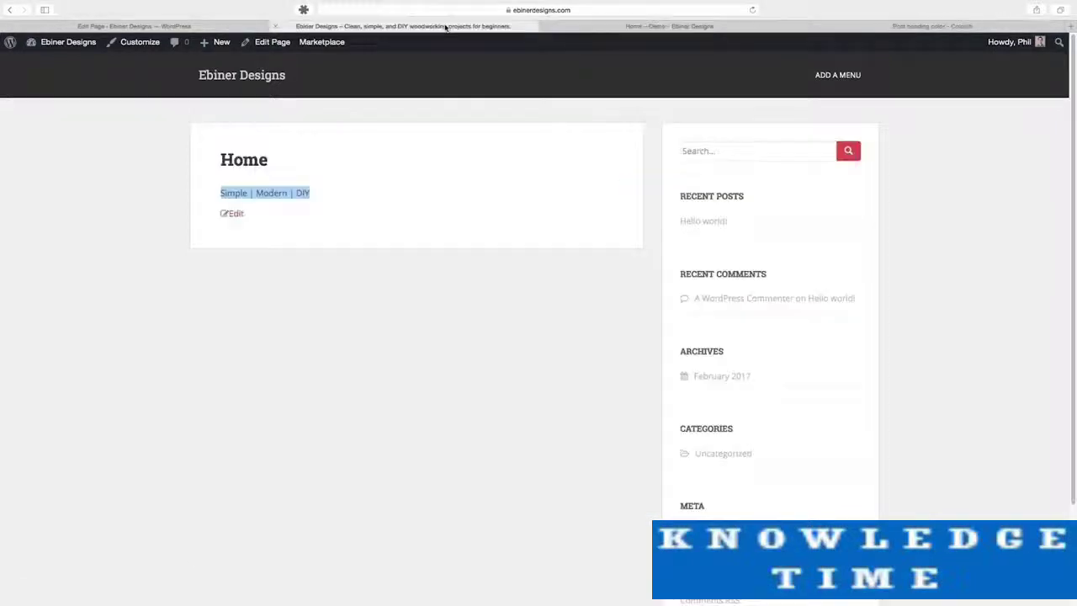
left_click(411, 172)
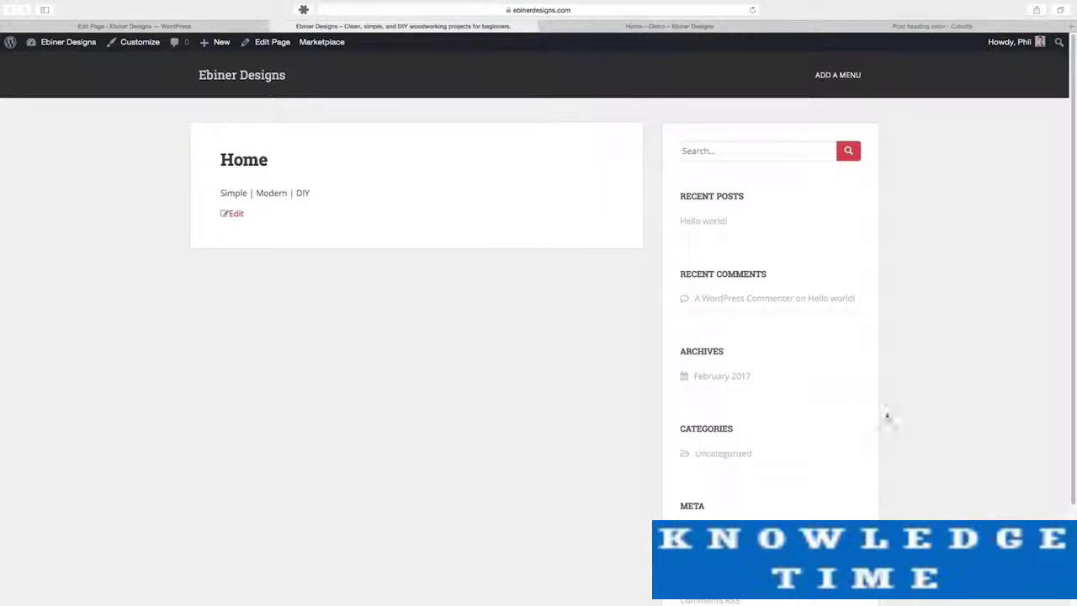
Look over the sidebar in the Home page preview, then set the page's layout to Left Sidebar and preview it.
scroll(705, 163, "down", 3)
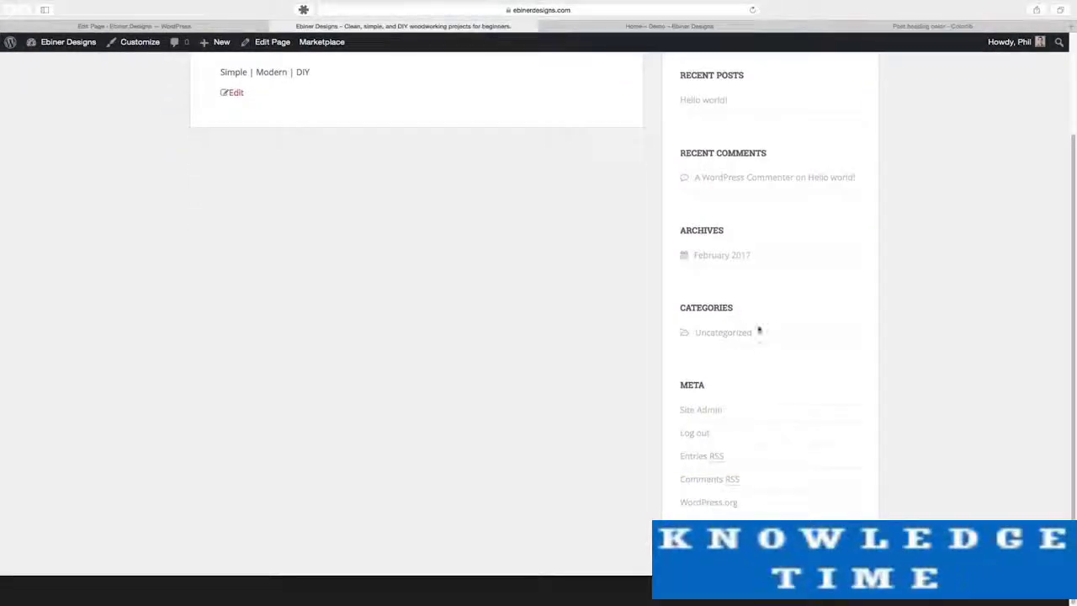
scroll(689, 213, "up", 2)
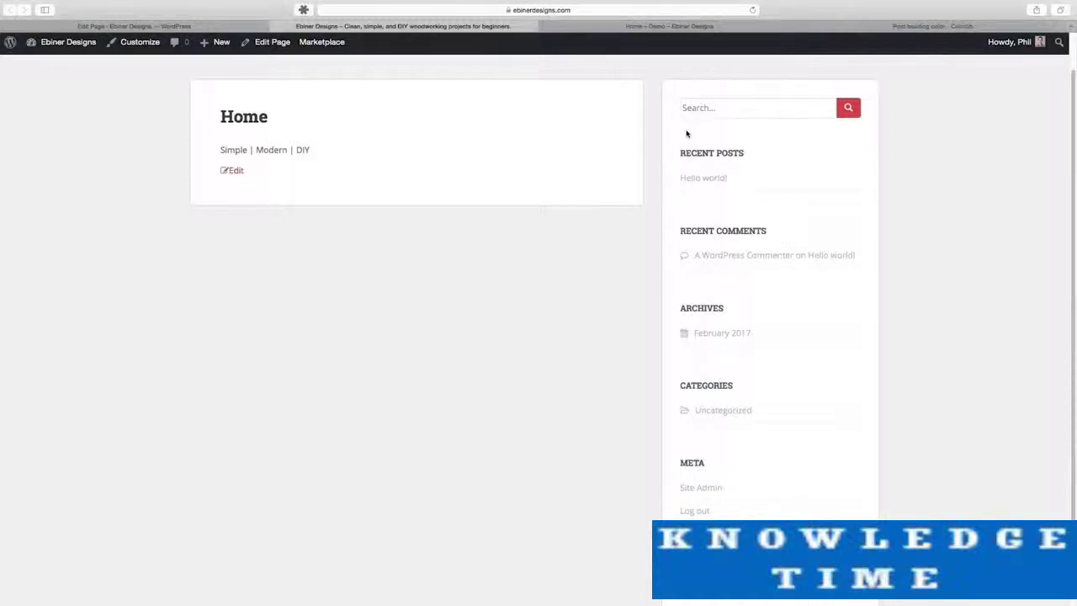
scroll(752, 453, "up", 2)
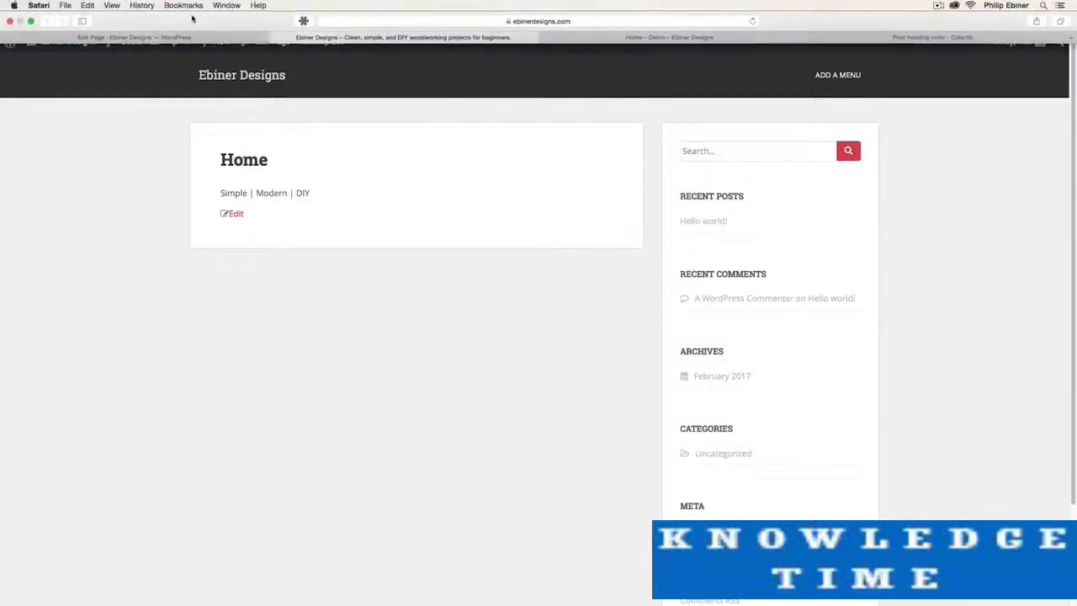
left_click(244, 37)
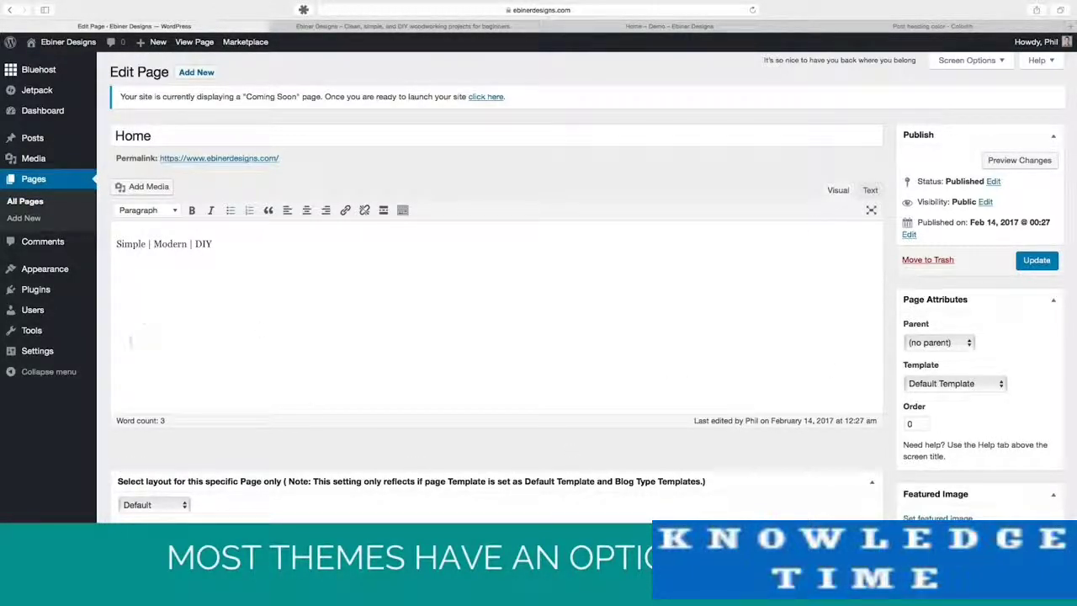
left_click(164, 505)
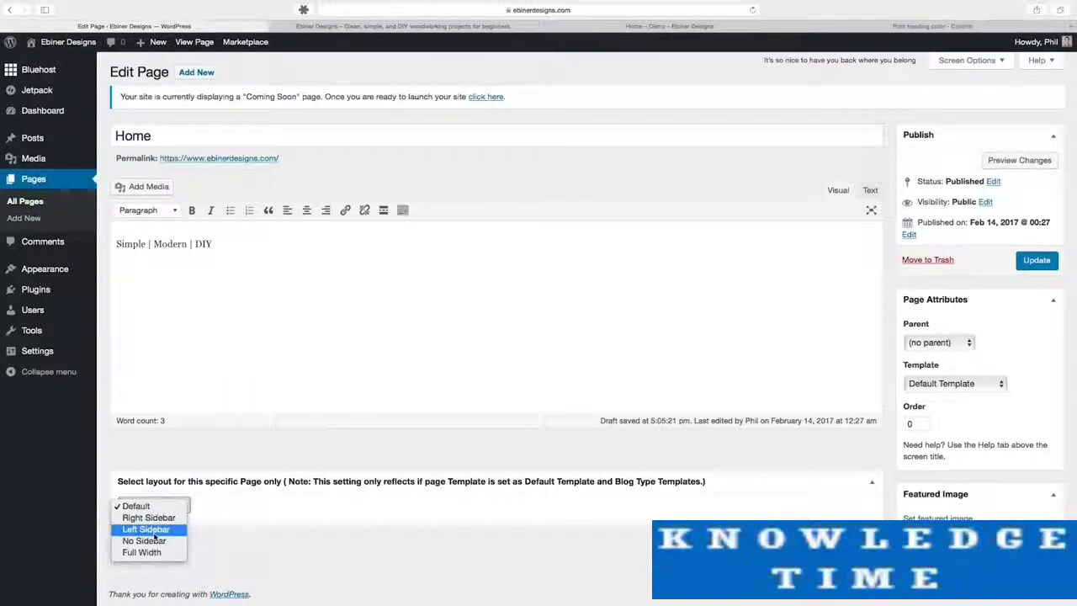
left_click(147, 529)
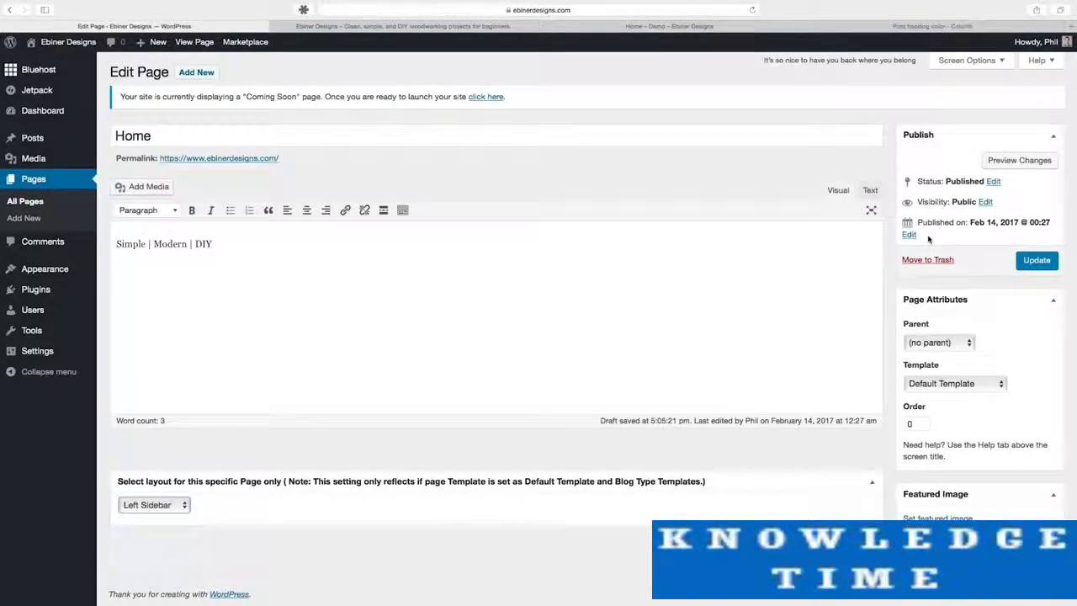
left_click(343, 28)
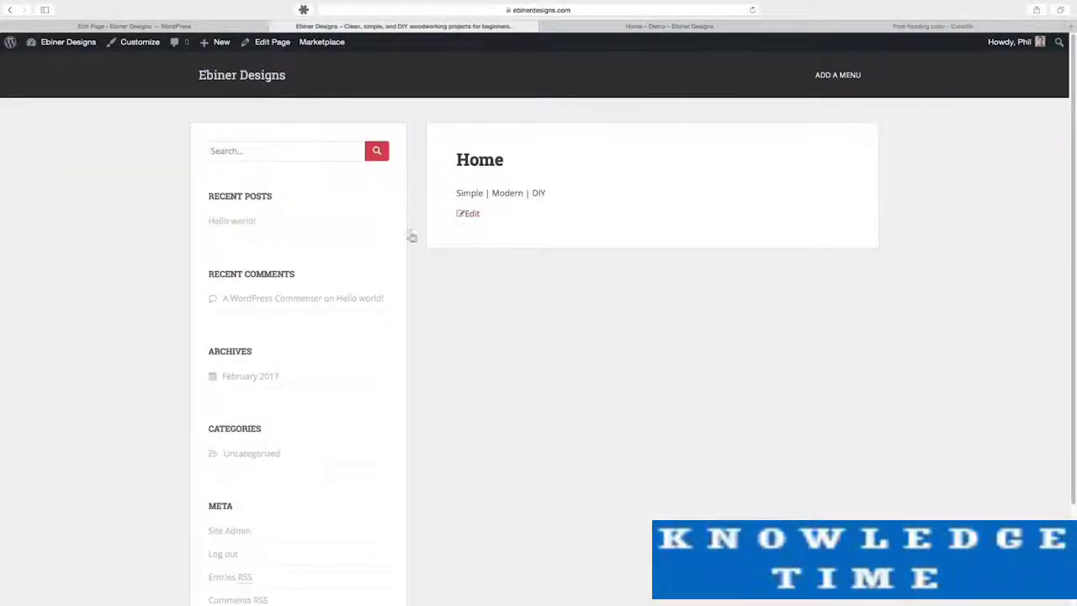
Set the Home page's layout to No Sidebar and compare its preview with the demo home page.
left_click(248, 31)
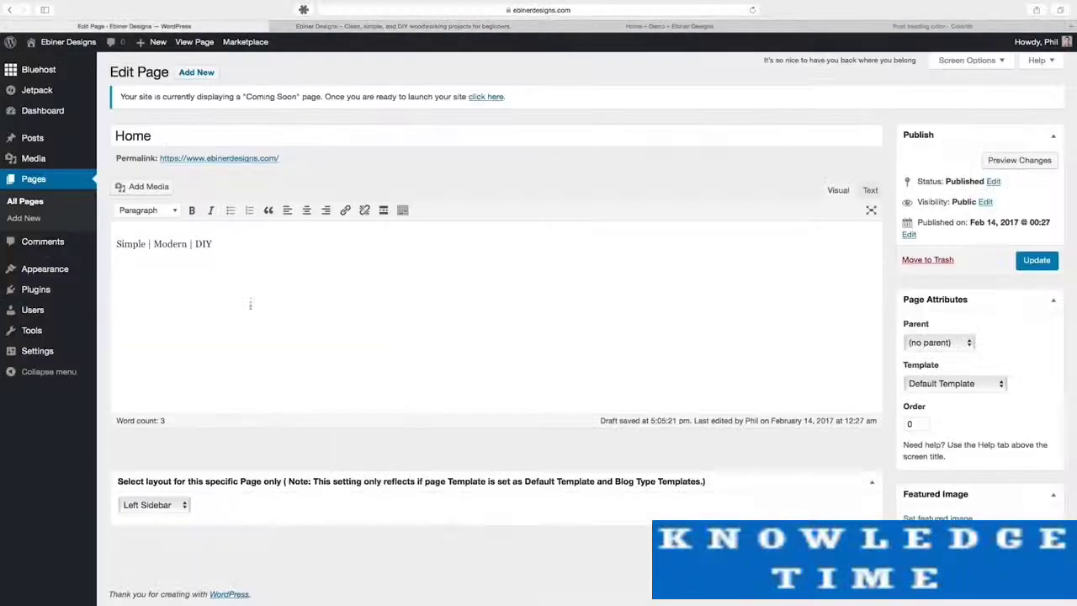
left_click(169, 505)
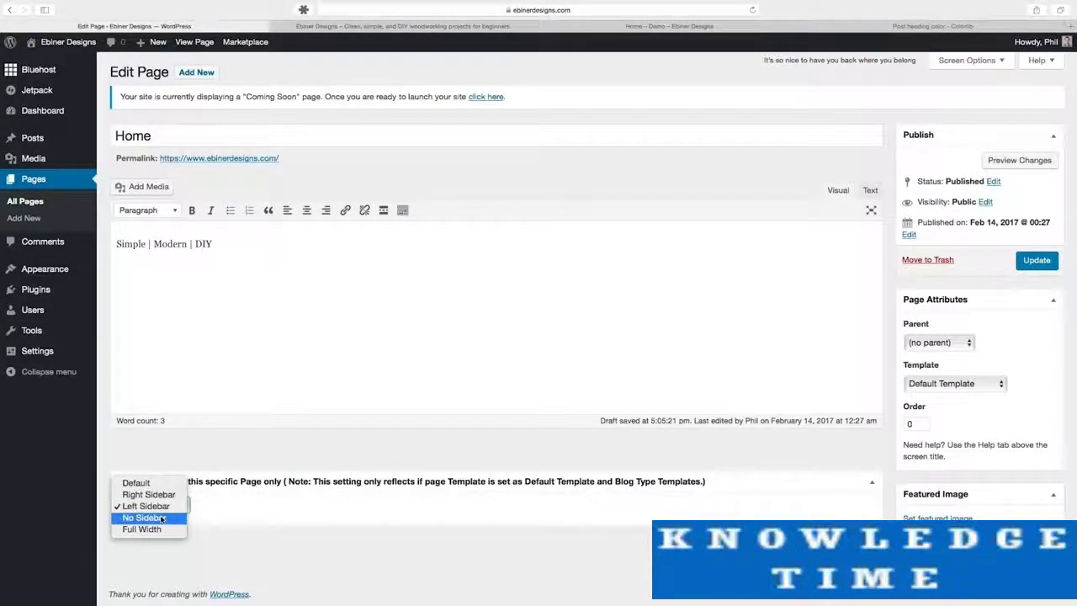
left_click(148, 518)
left_click(473, 26)
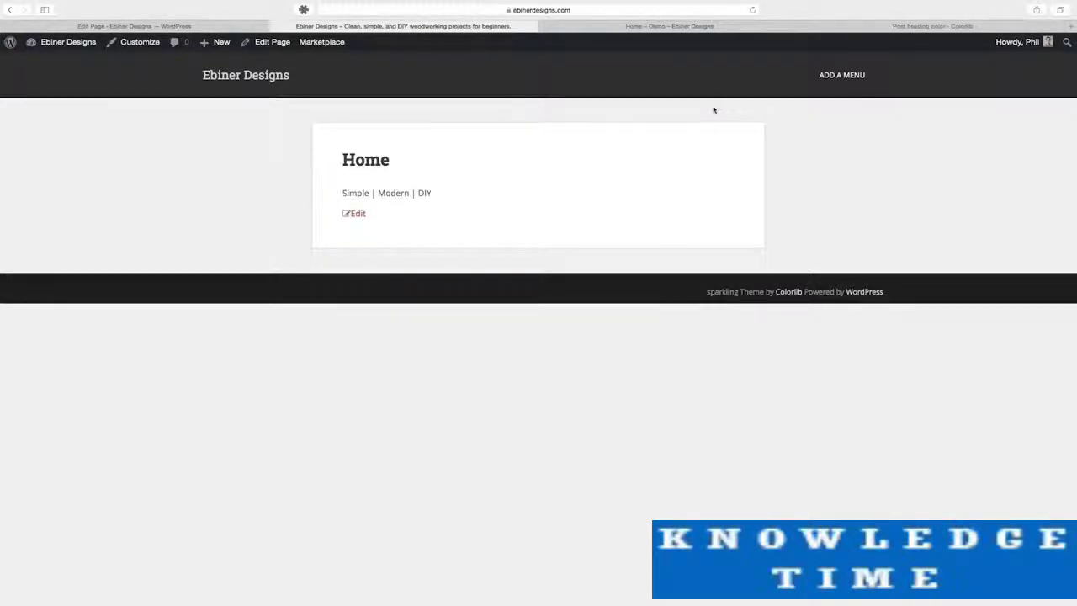
left_click(608, 26)
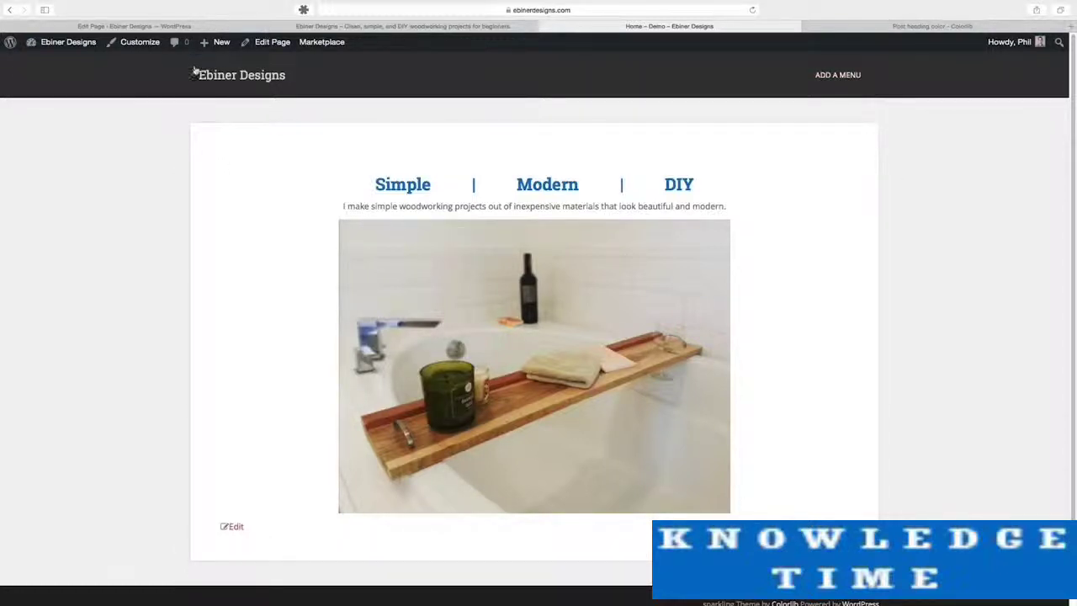
left_click(412, 26)
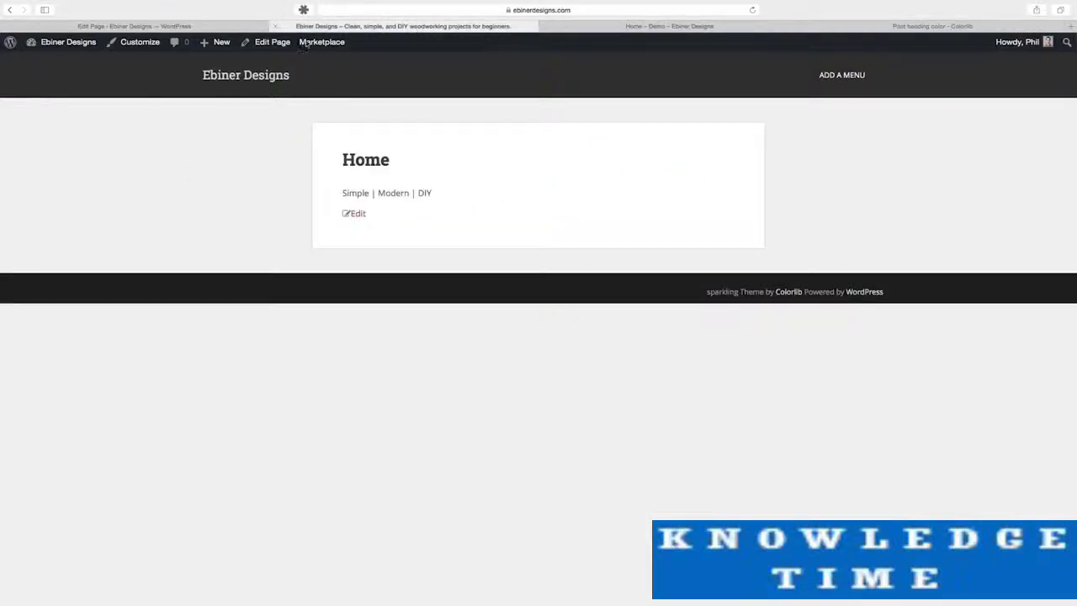
Set the Home page's layout to Full Width and preview it.
left_click(194, 26)
left_click(154, 505)
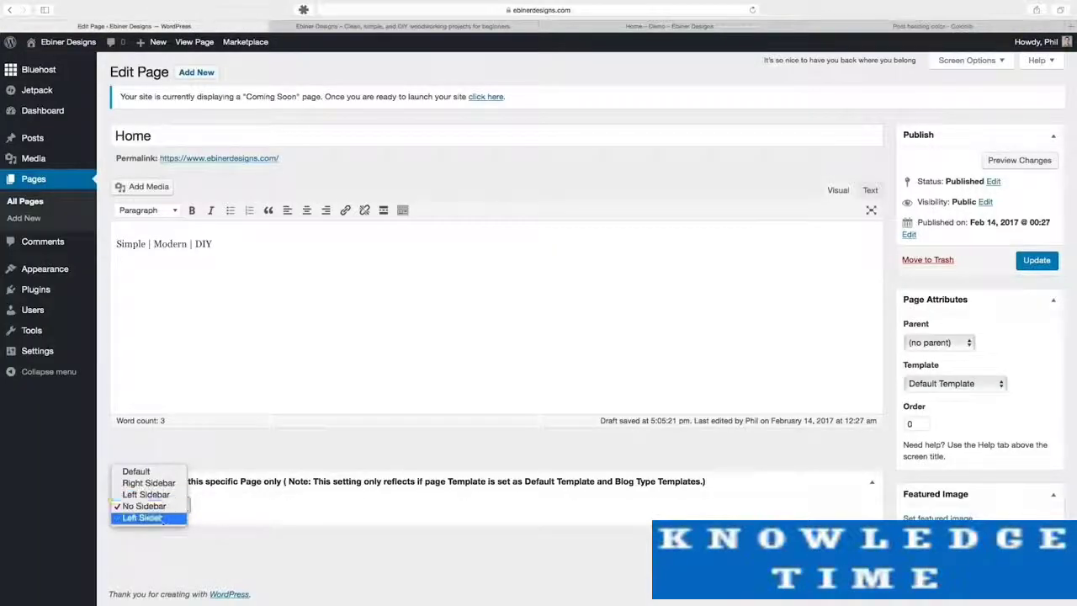
left_click(143, 516)
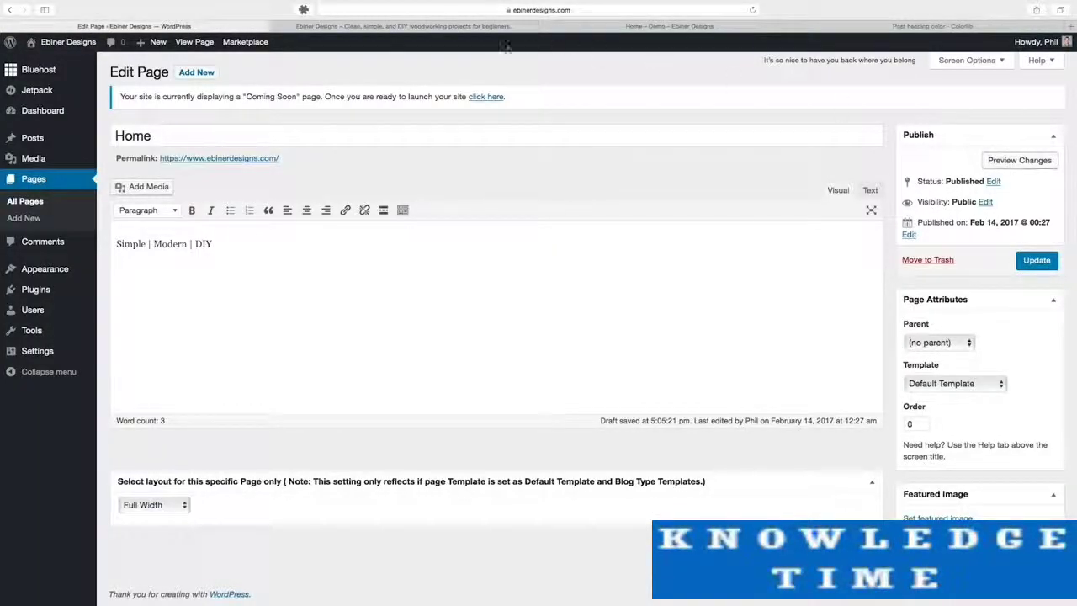
left_click(464, 29)
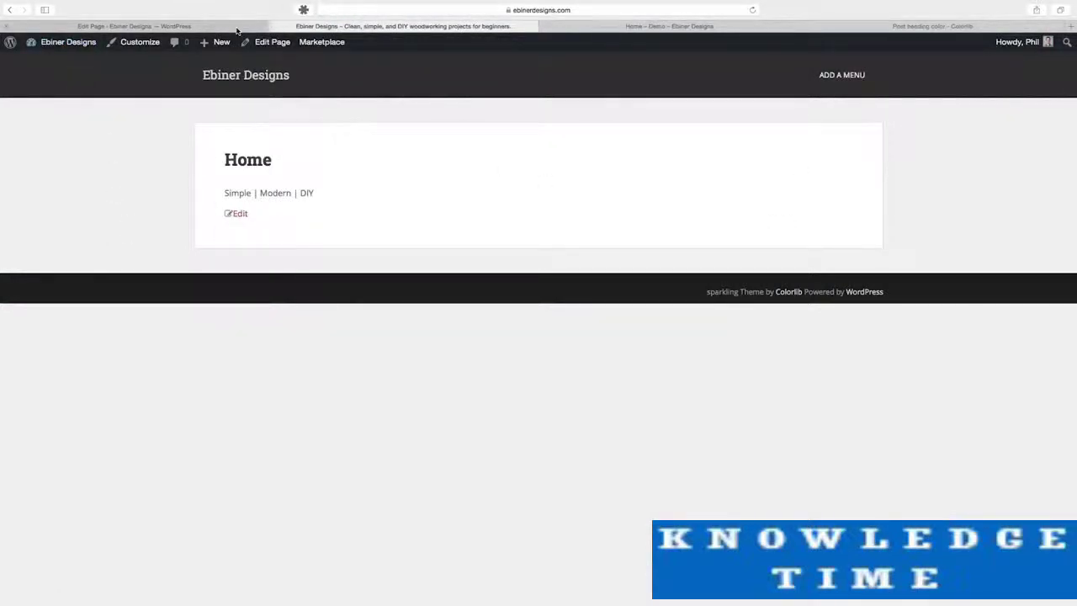
Copy the sentence under the demo page's heading, add it below "Simple | Modern | DIY" on the Home page and preview the changes.
left_click(606, 24)
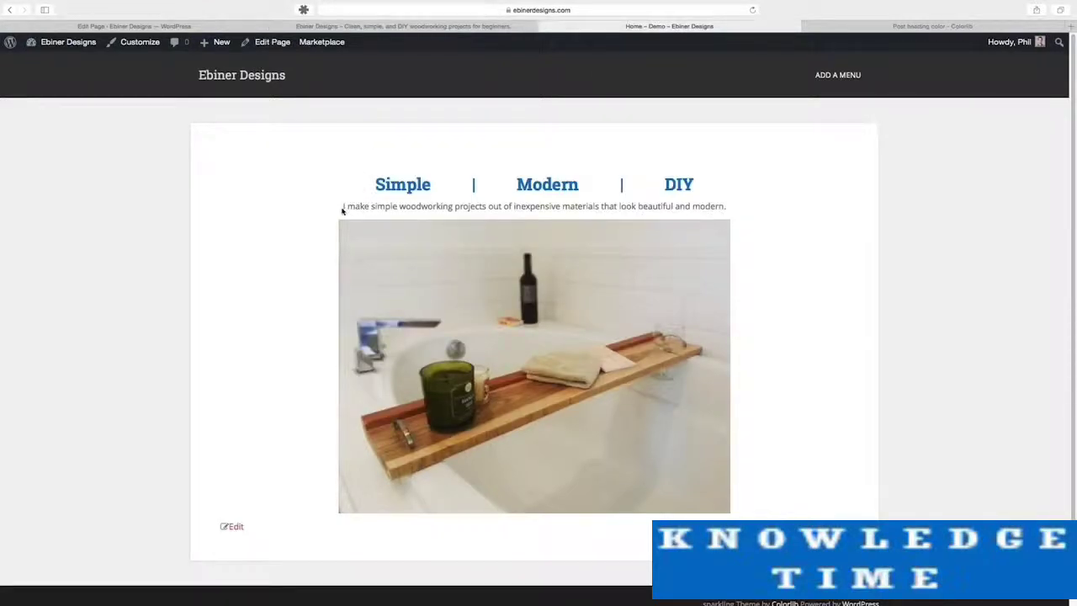
left_click_drag(341, 210, 738, 200)
key("ctrl+c")
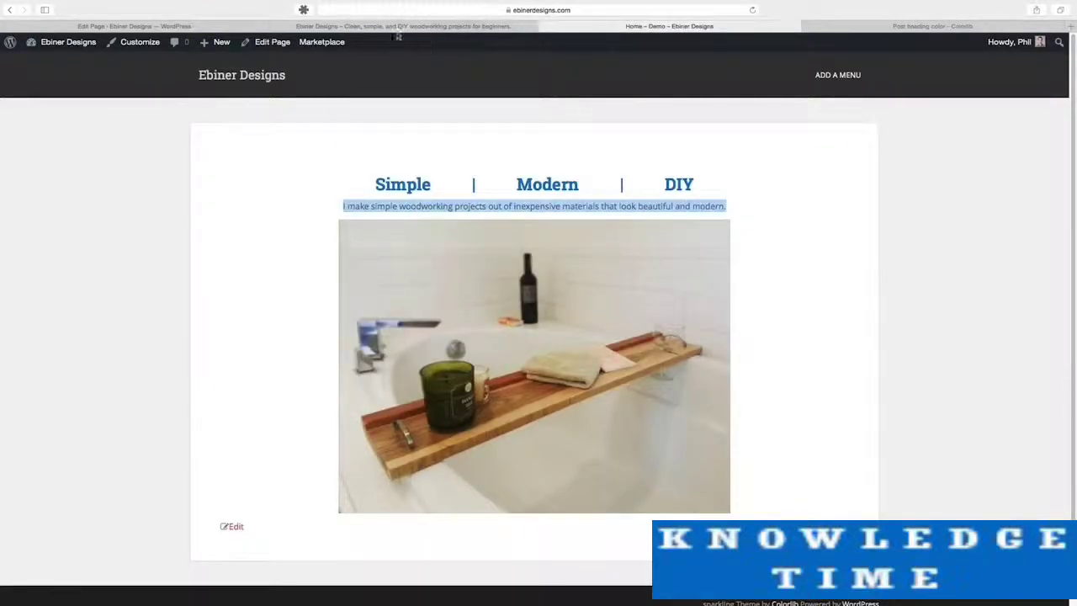
left_click(398, 26)
left_click(271, 41)
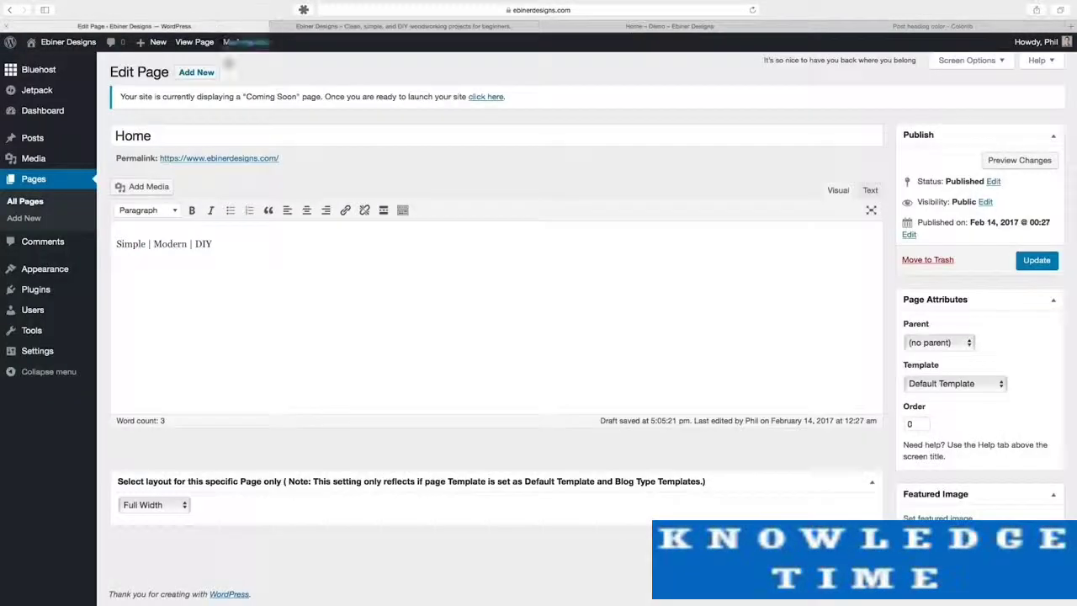
key("Return")
key("ctrl+v")
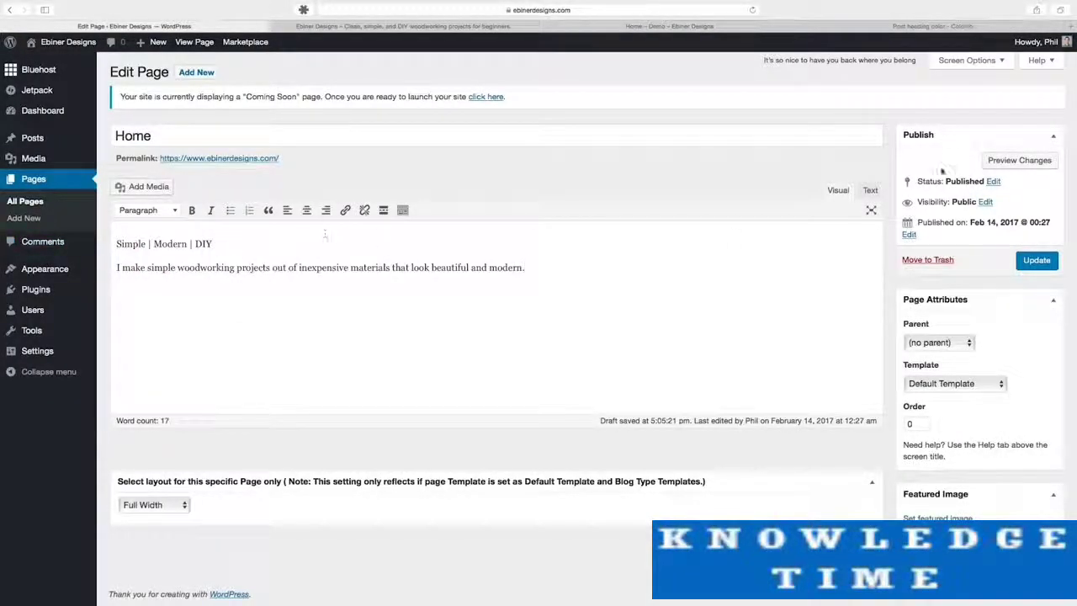
left_click(1041, 163)
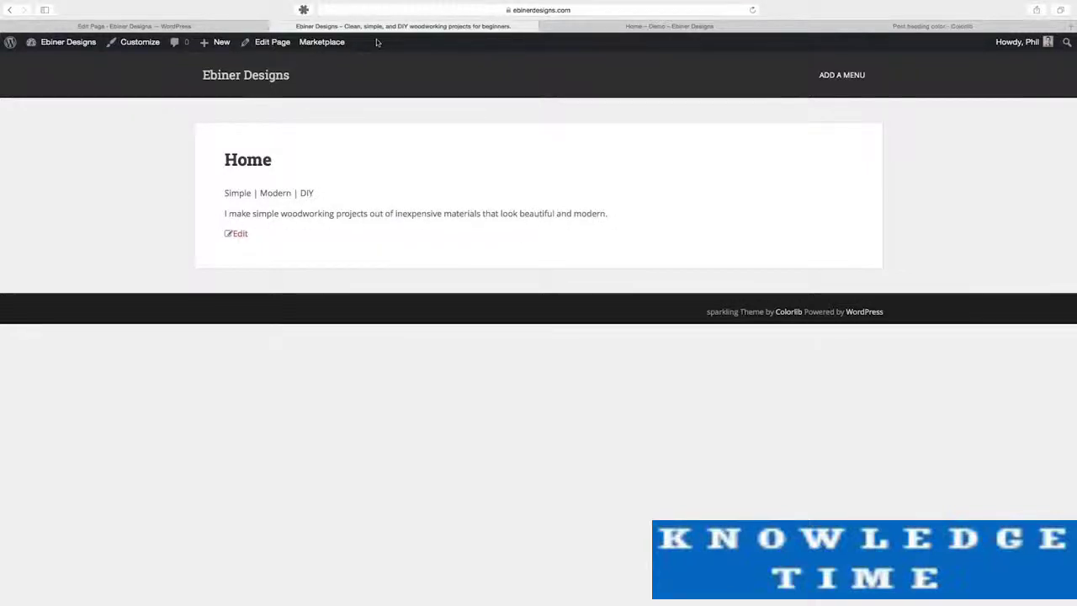
Format the "Simple | Modern | DIY" line of the Home page as Heading 1.
left_click(261, 26)
left_click_drag(232, 243, 121, 236)
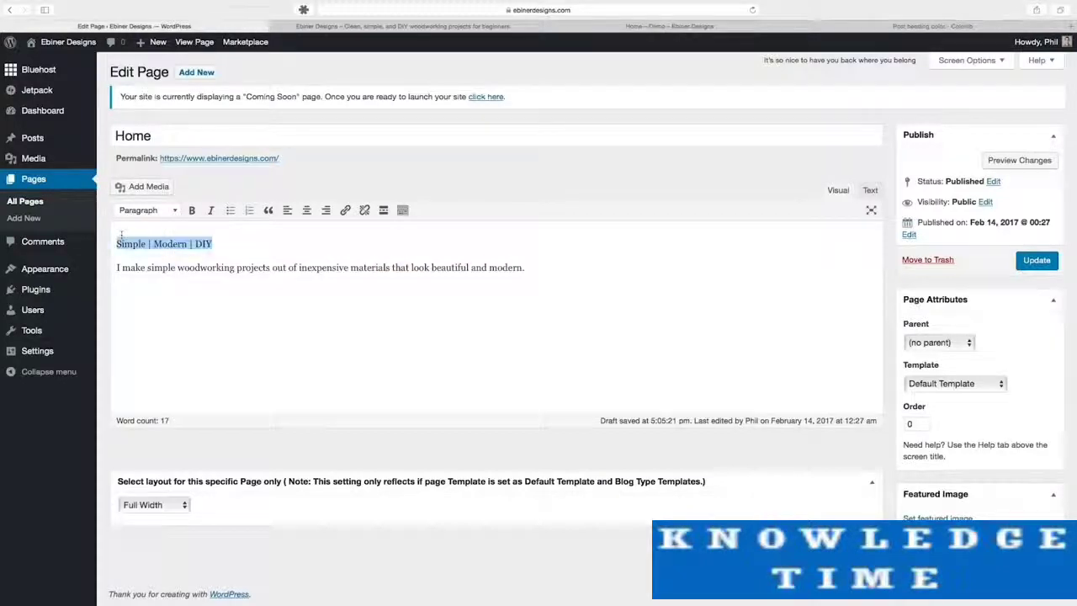
left_click(172, 211)
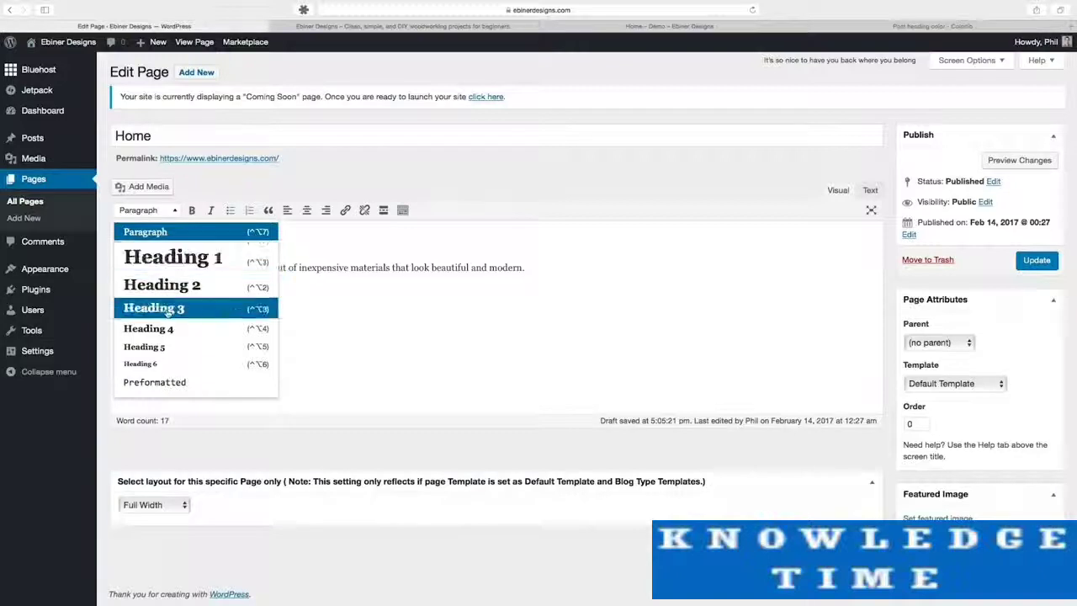
left_click(182, 271)
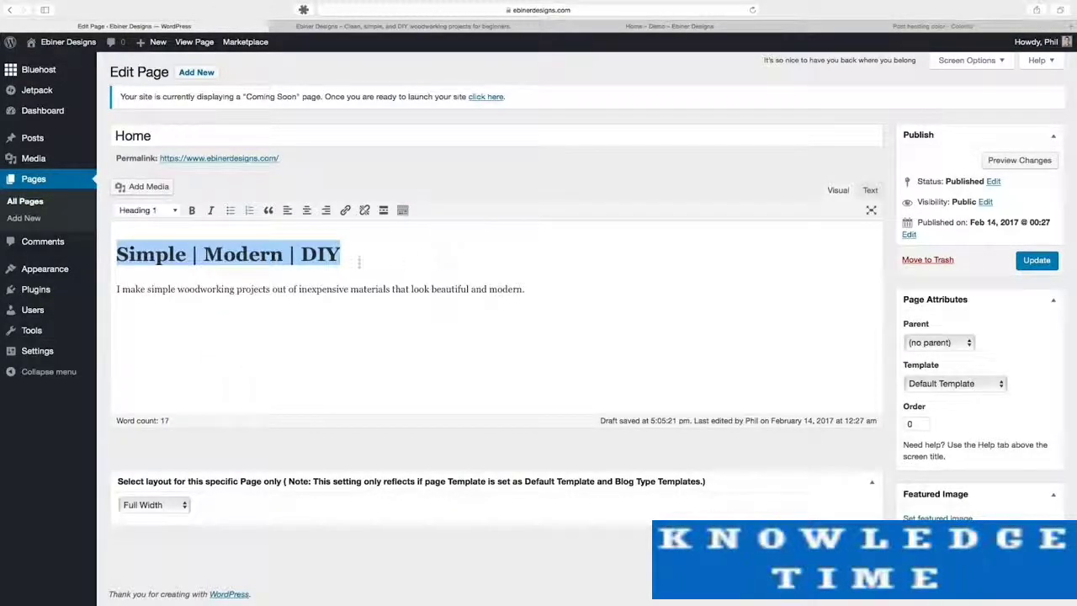
Preview the Home page with its Heading 1 line and compare it with the demo home page.
left_click(1018, 165)
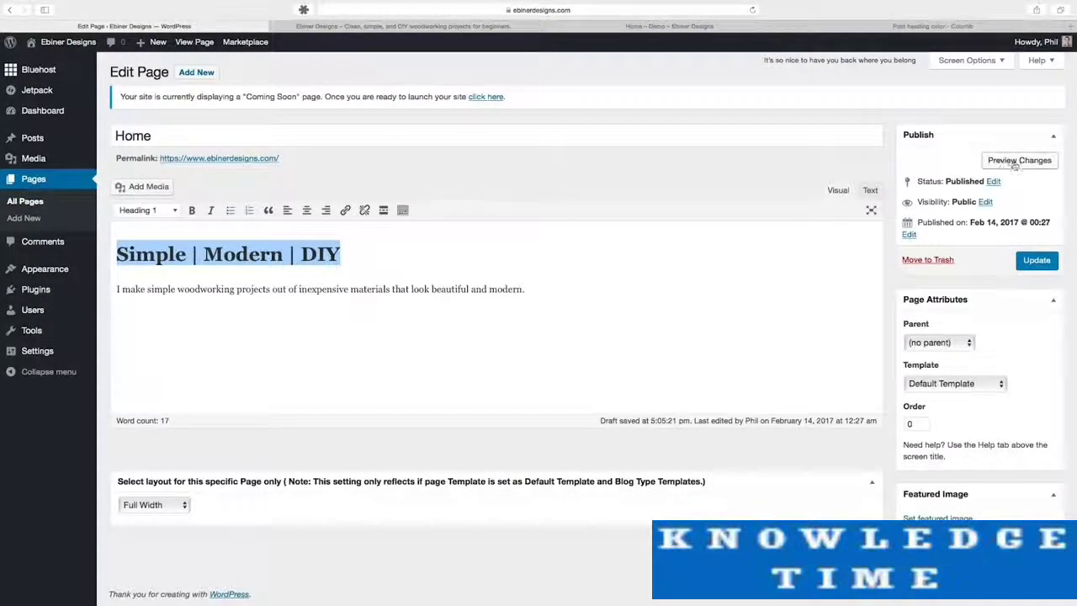
left_click(376, 28)
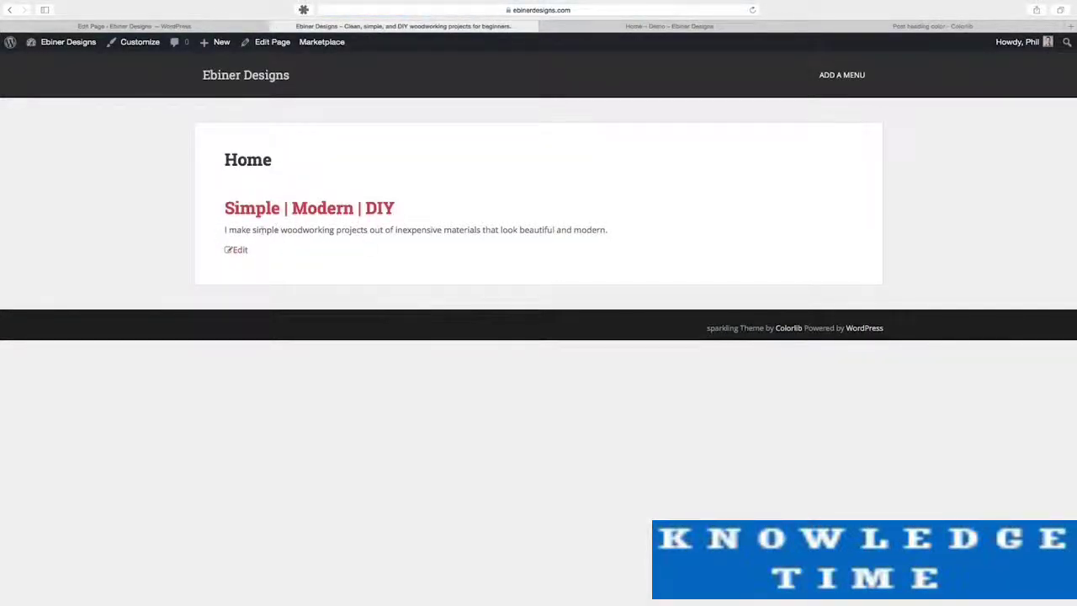
key("ctrl+Tab")
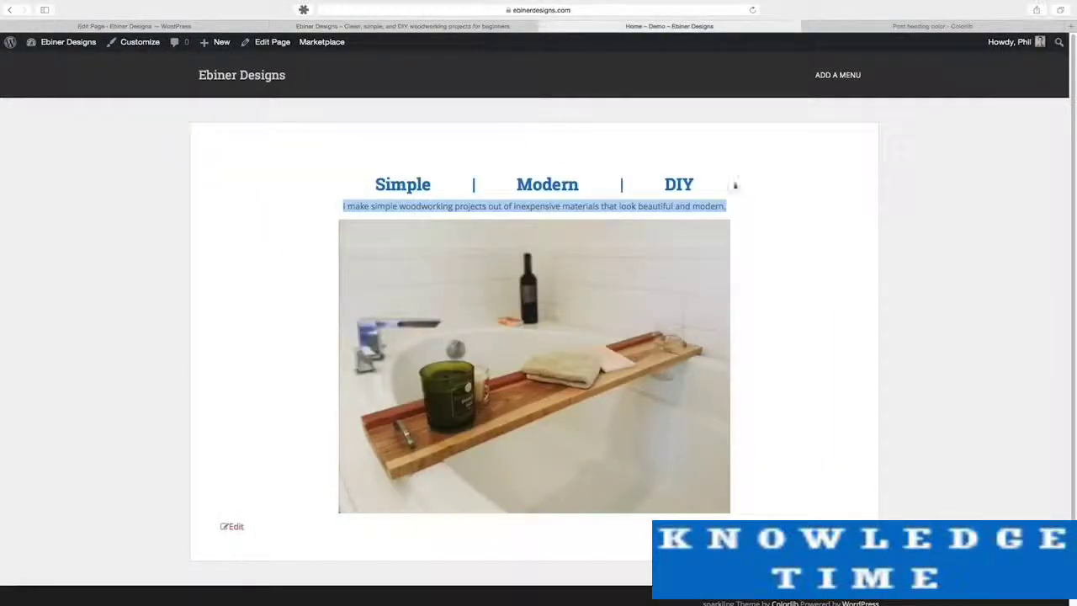
key("ctrl+shift+Tab")
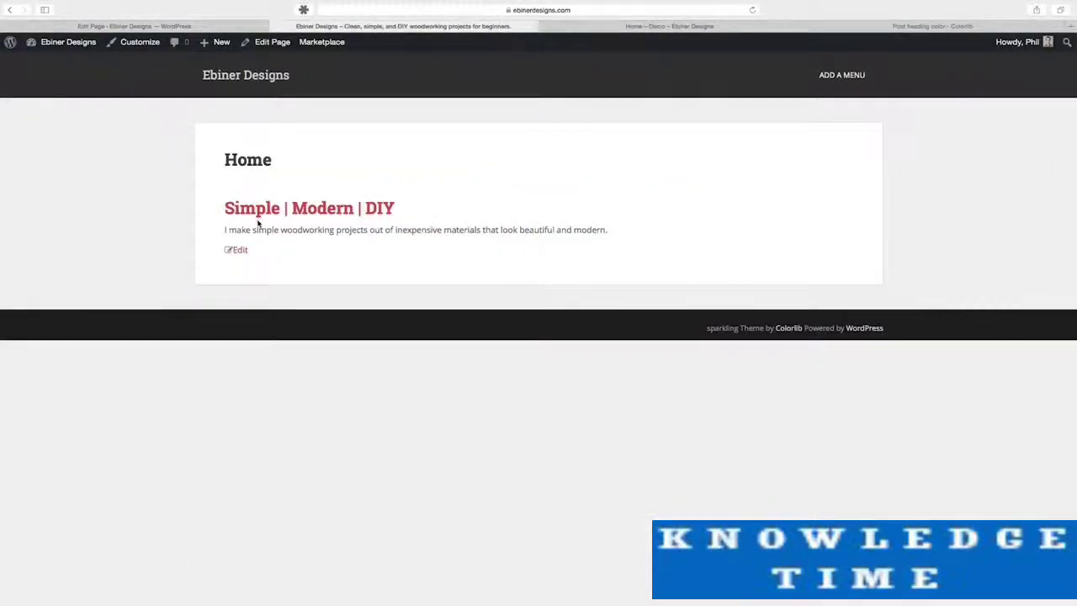
Center-align the heading and the sentence below it in the Home page content.
left_click(232, 26)
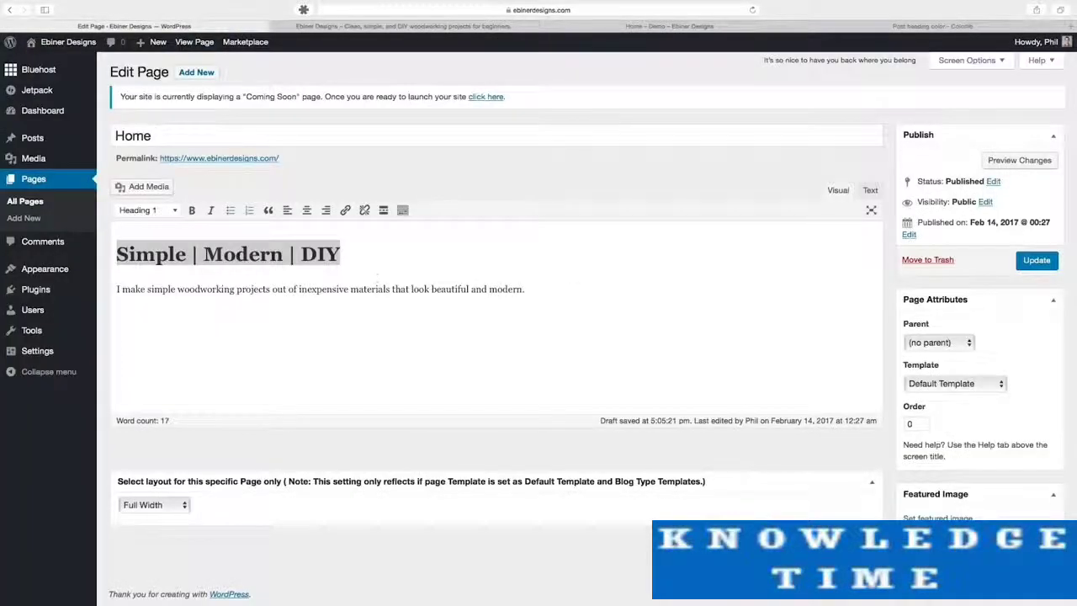
left_click_drag(526, 289, 134, 241)
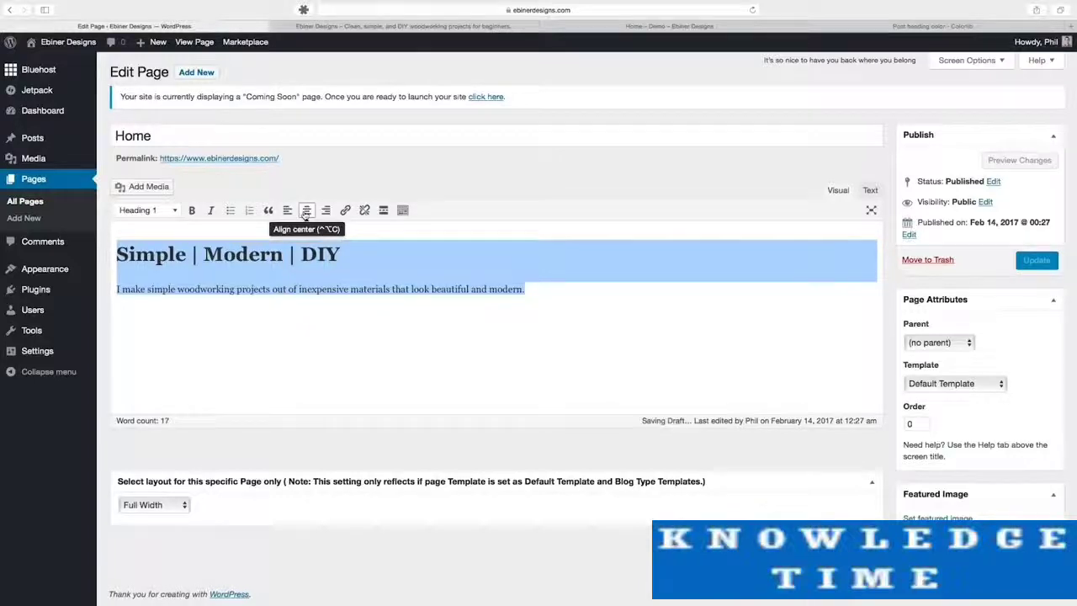
left_click(306, 211)
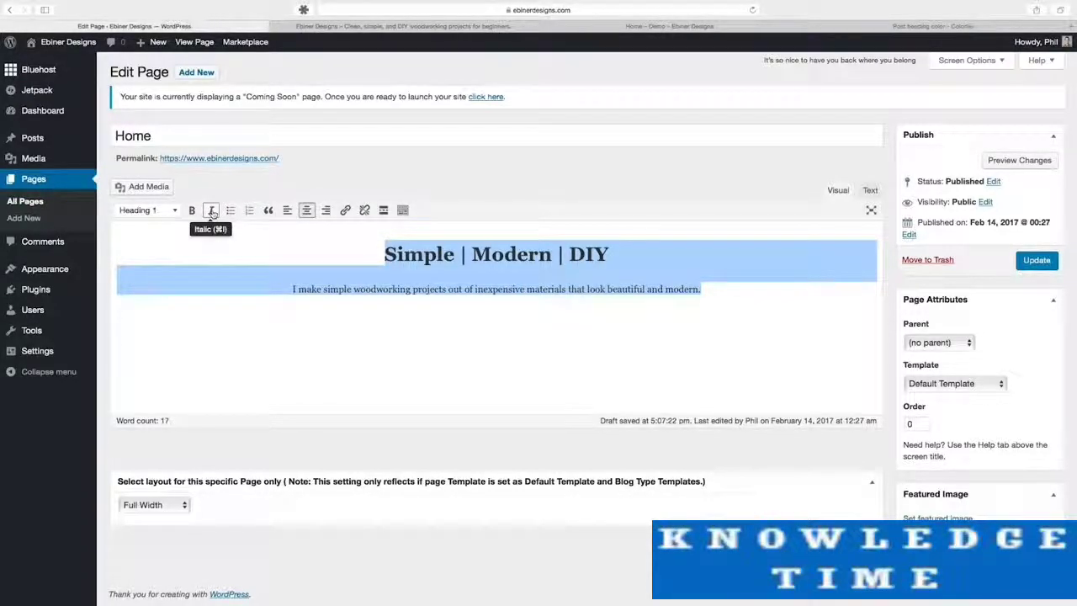
left_click(269, 210)
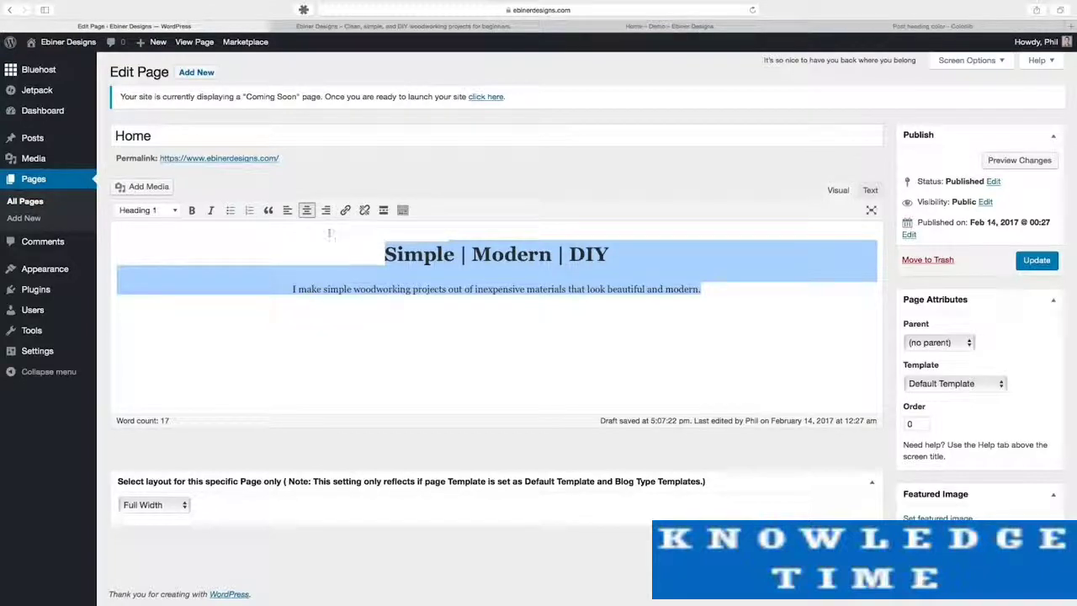
Show the editor's additional formatting tools and examine the "Simple | Modern | DIY" heading in the page's HTML code.
left_click(403, 212)
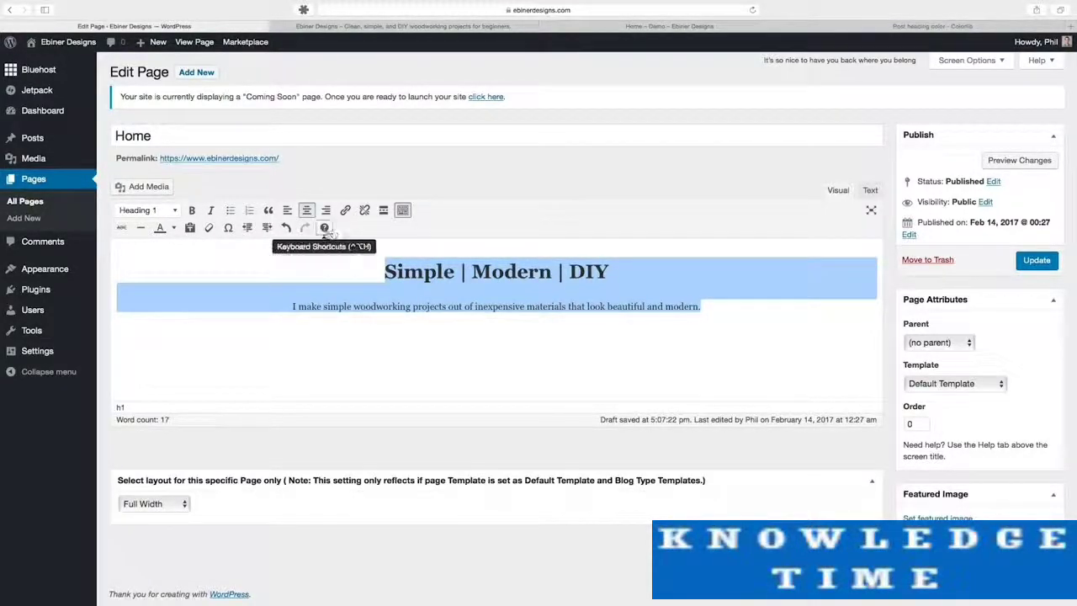
left_click(725, 308)
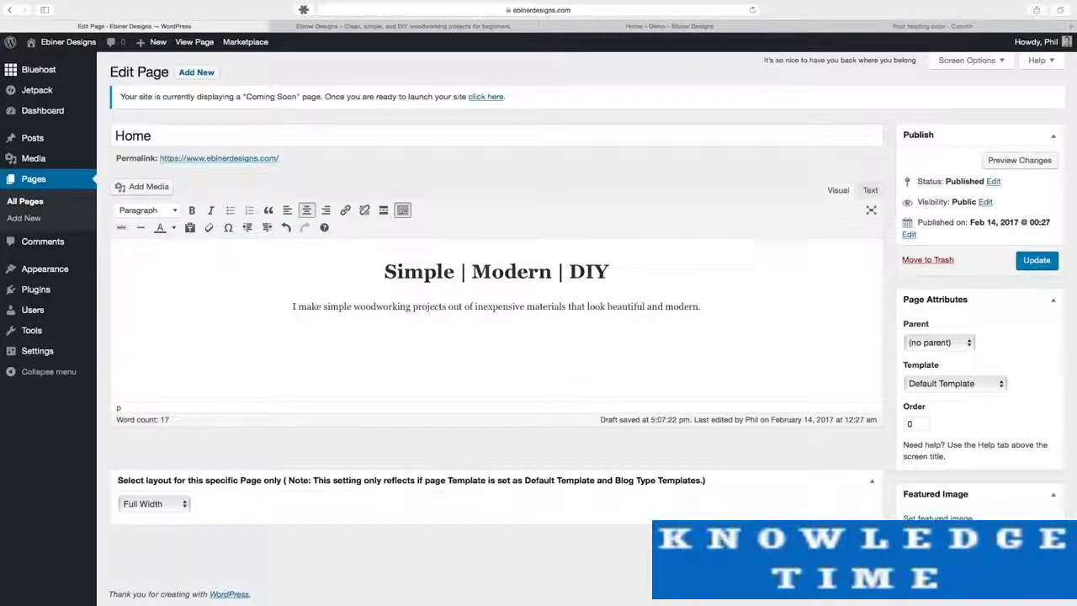
left_click(871, 191)
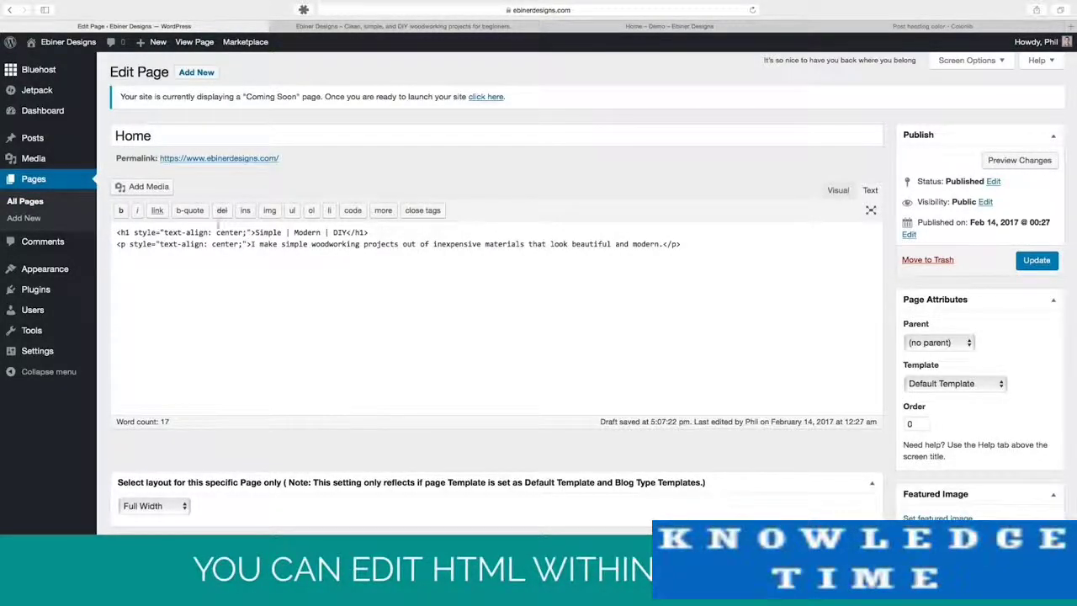
left_click_drag(115, 233, 347, 232)
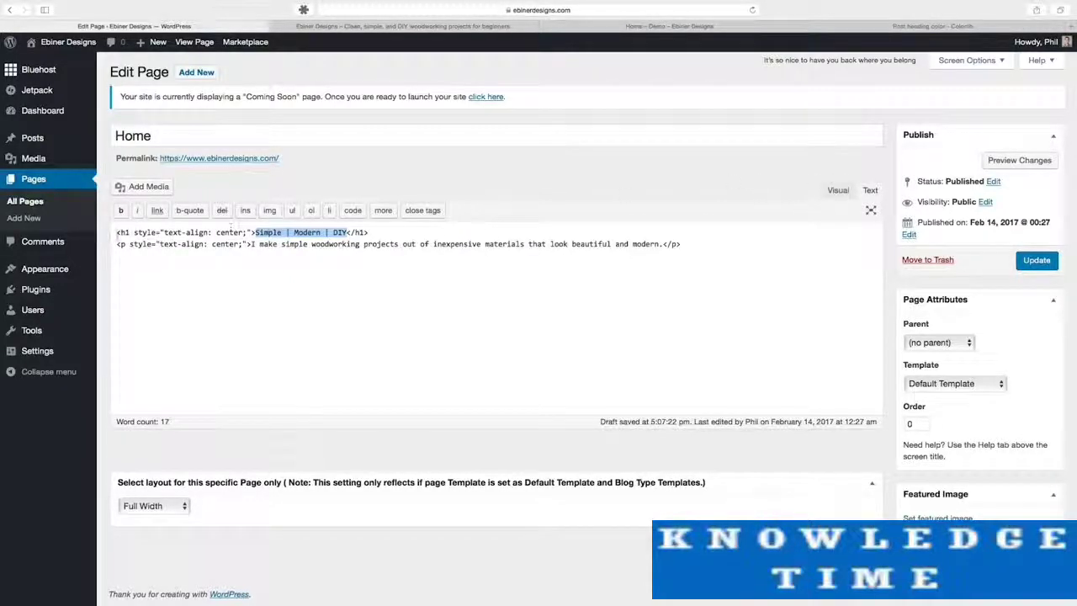
Return to the visual editor and check the centered heading and sentence on the live Home page.
left_click(838, 191)
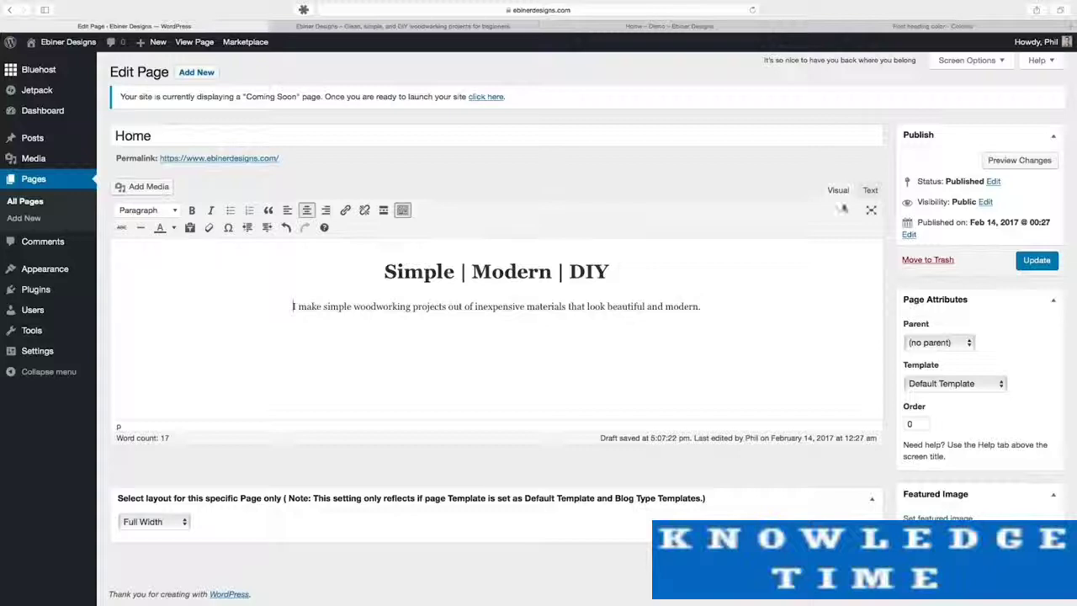
left_click(364, 26)
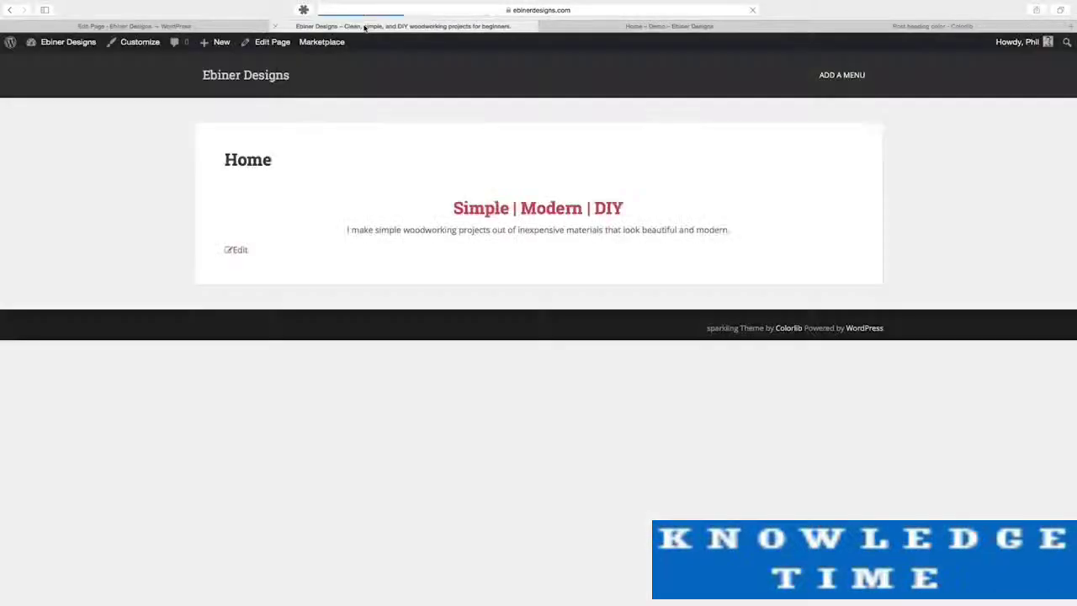
left_click(252, 28)
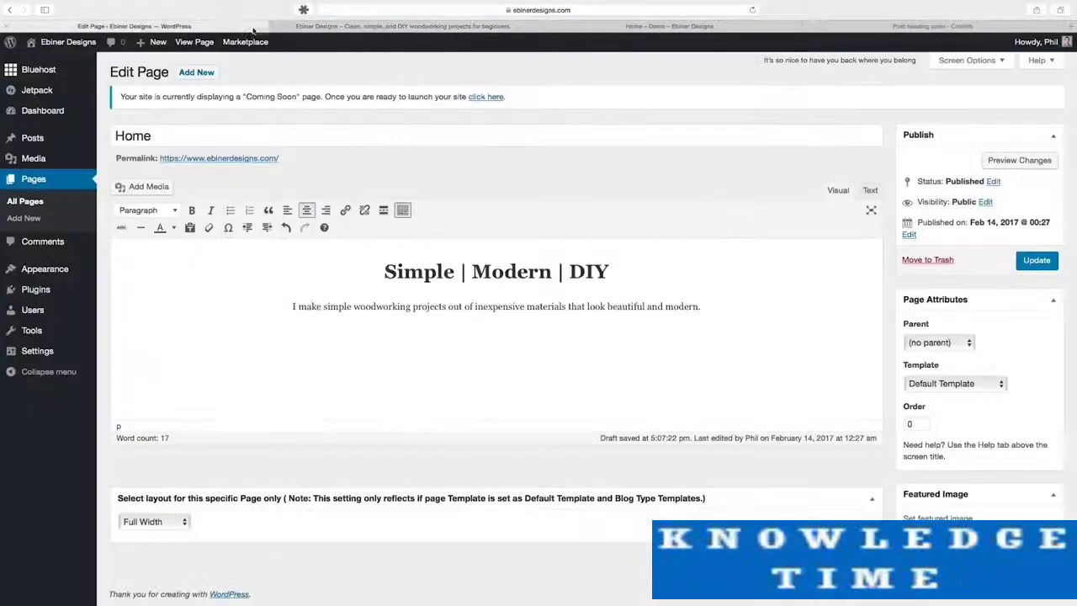
Start a new line below the Home page's sentence and open the file chooser for uploading new media there.
left_click(702, 290)
left_click(497, 327)
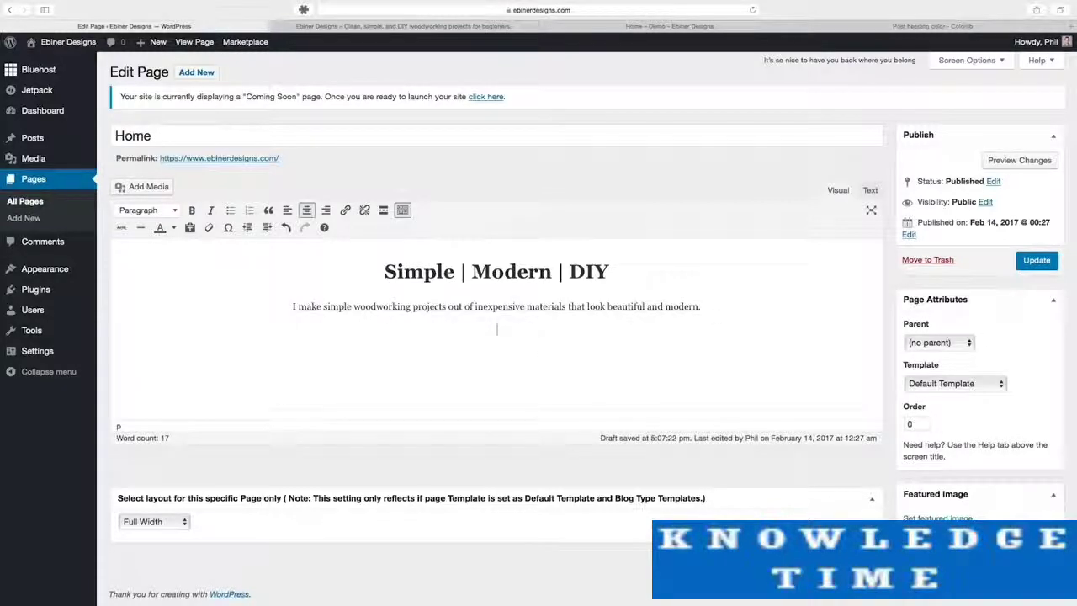
left_click(147, 188)
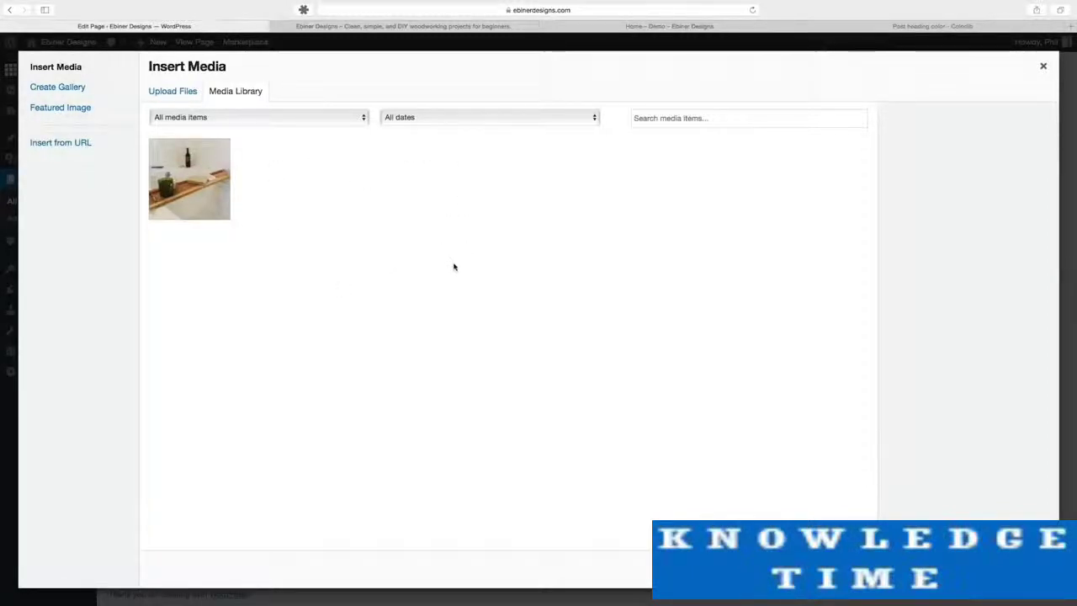
left_click(173, 92)
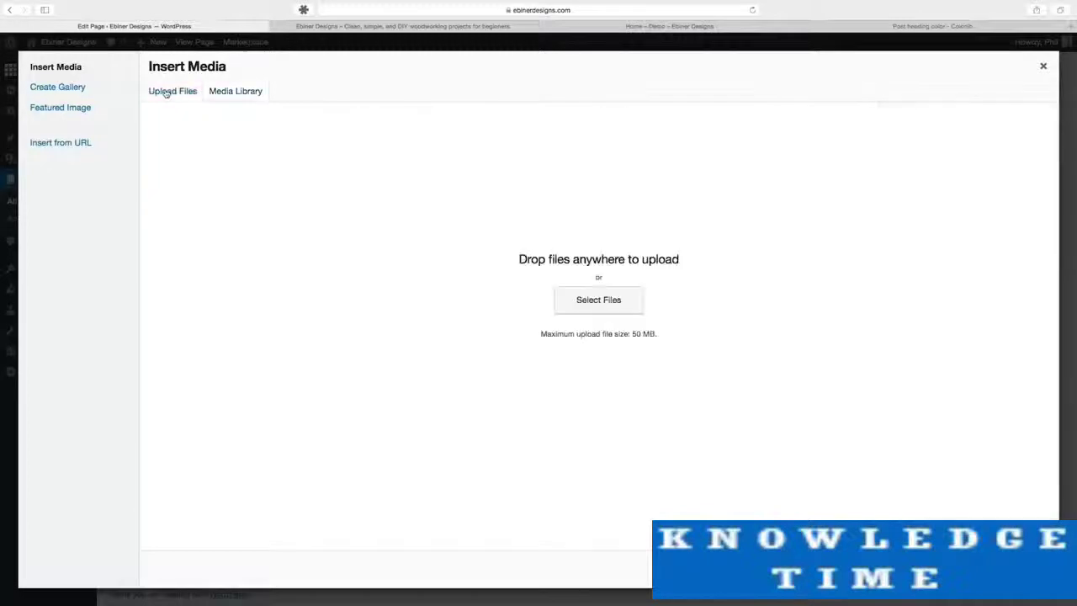
left_click(638, 296)
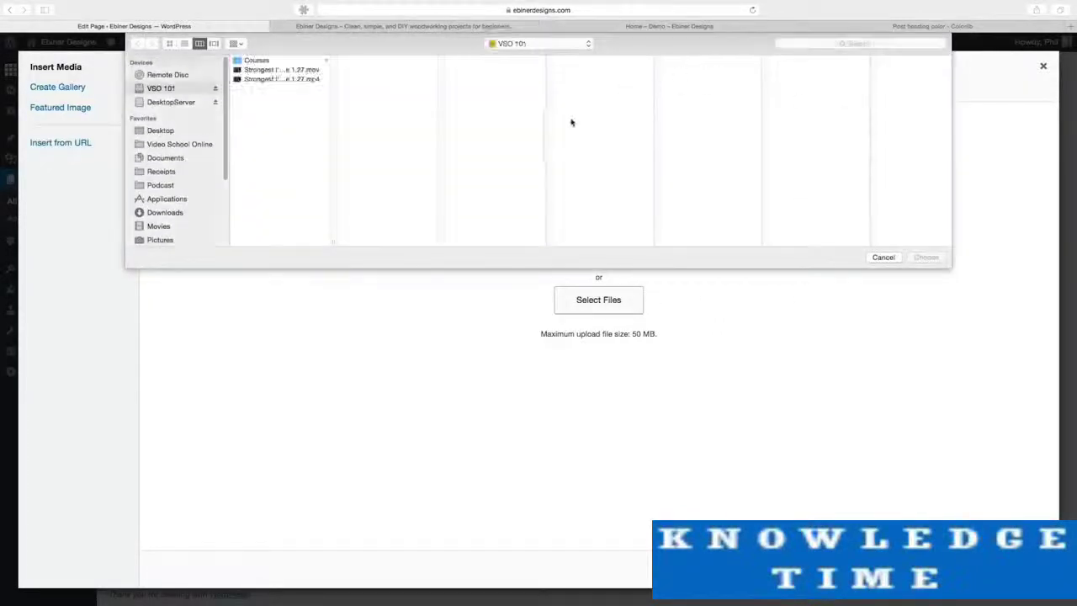
Browse to the Images folder inside Courses, WordPress, Website in the file chooser.
left_click(554, 44)
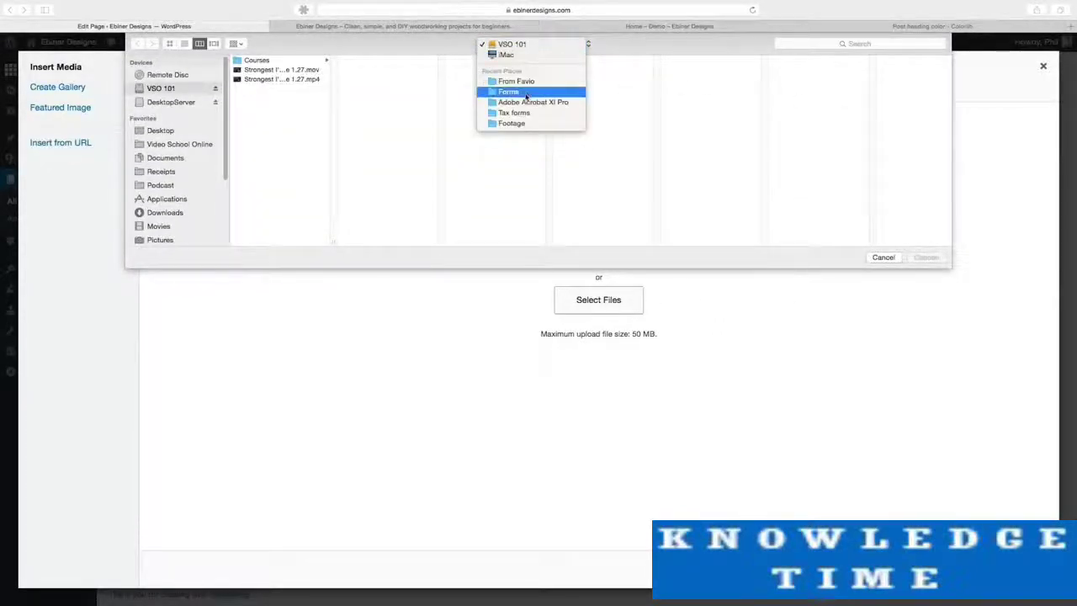
left_click(259, 60)
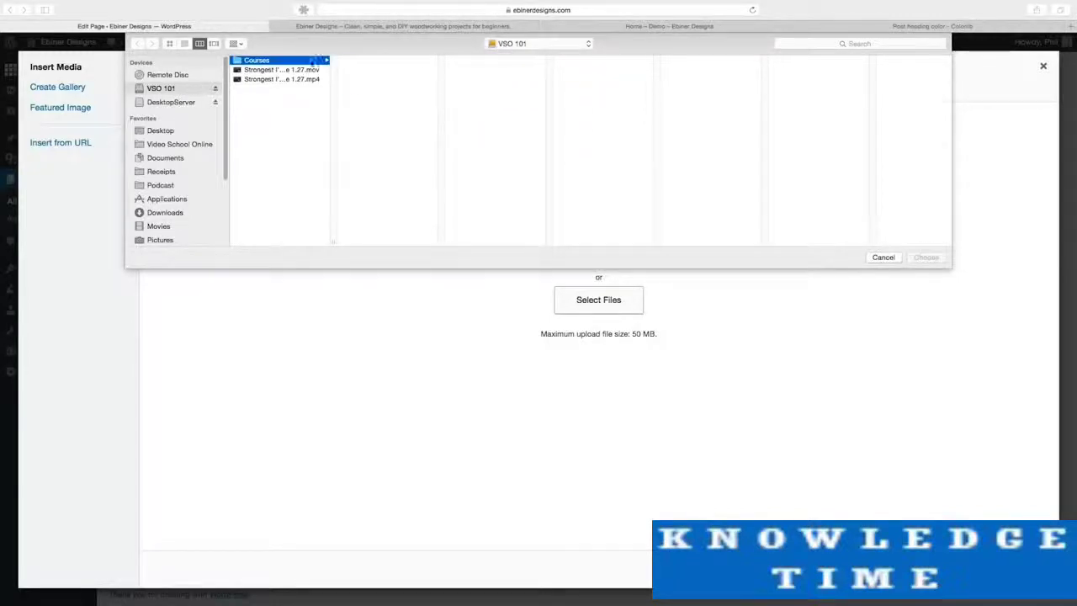
left_click(392, 88)
left_click(479, 80)
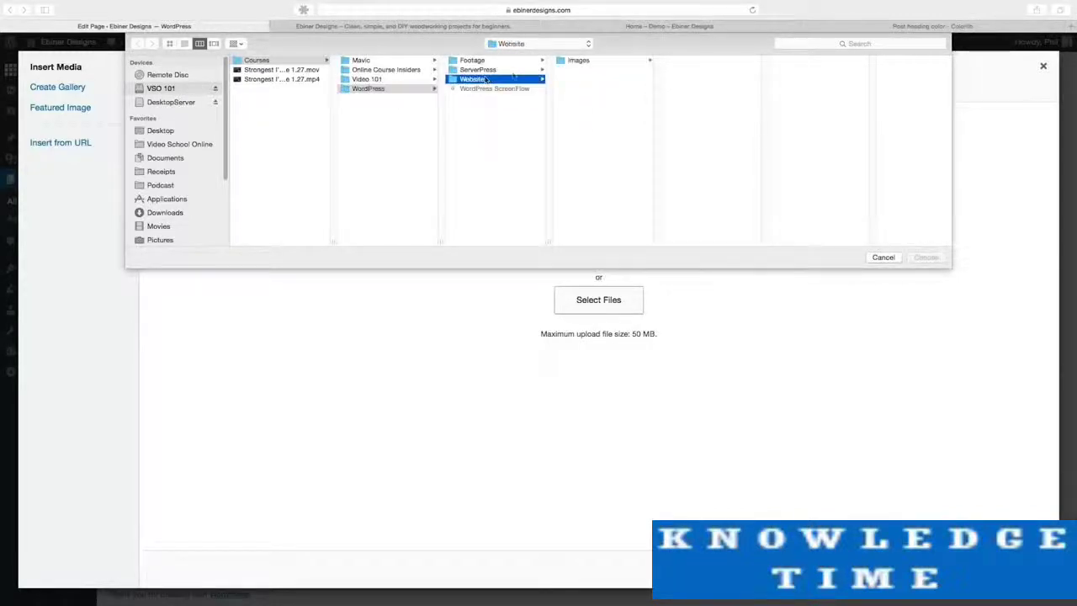
left_click(590, 61)
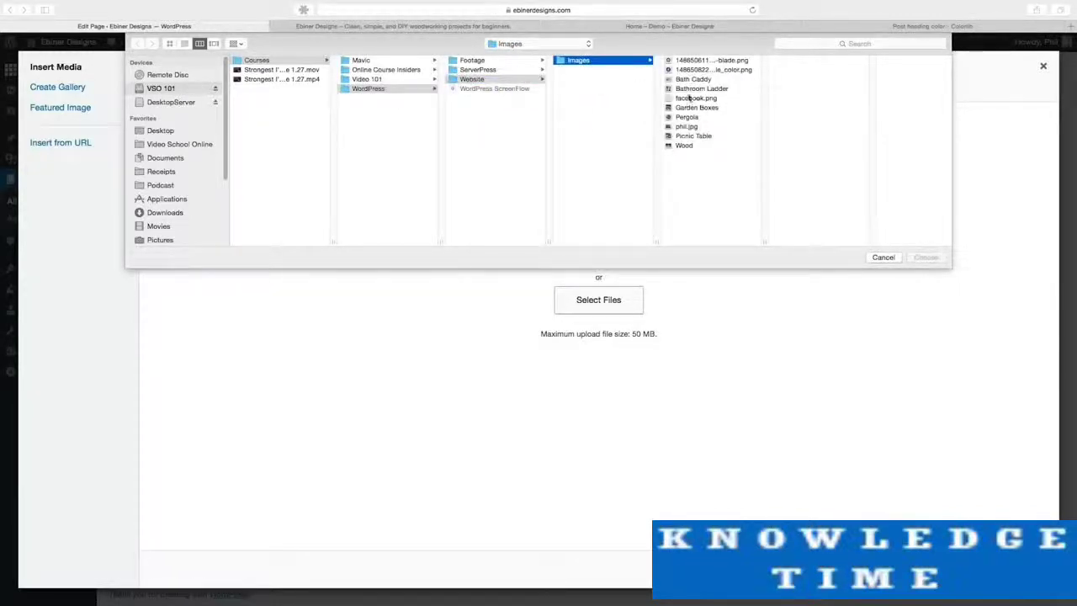
Preview the Bath Caddy image, then upload the Bathroom Ladder image to the media library.
left_click(696, 89)
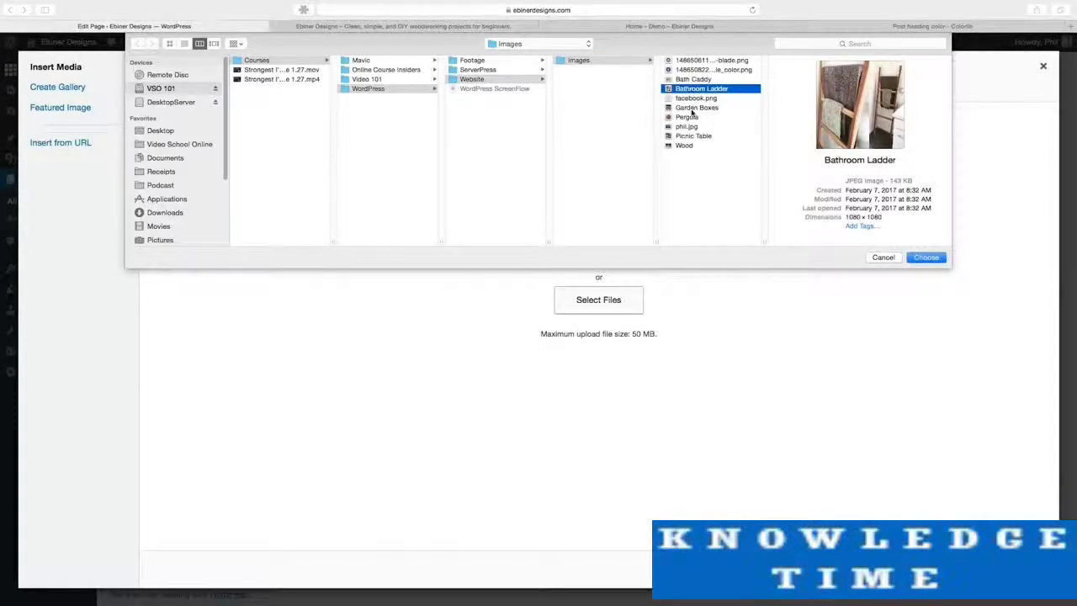
left_click(694, 79)
key("space")
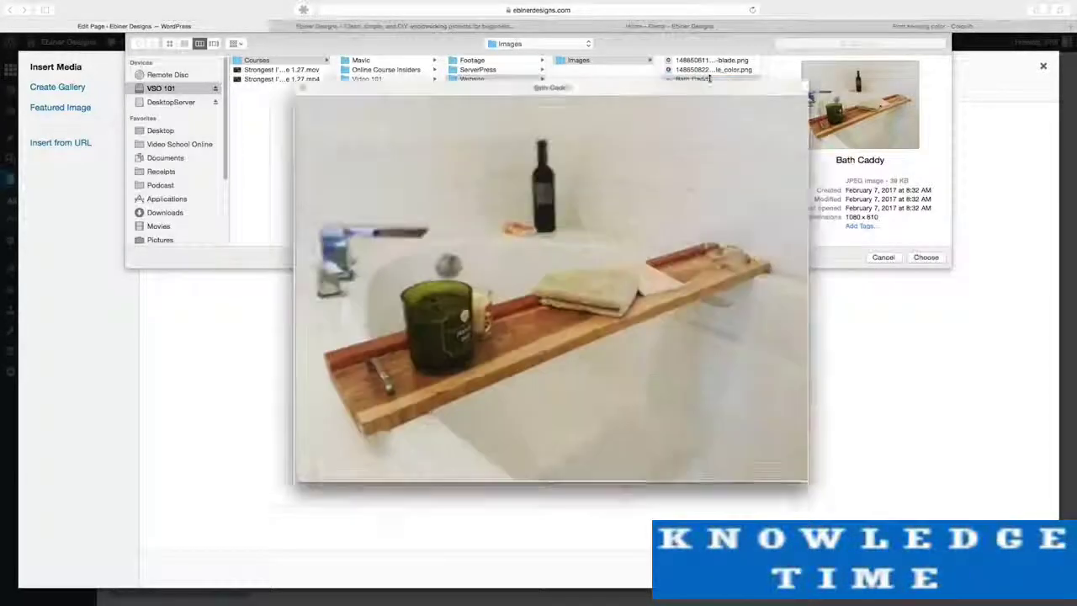
key("space")
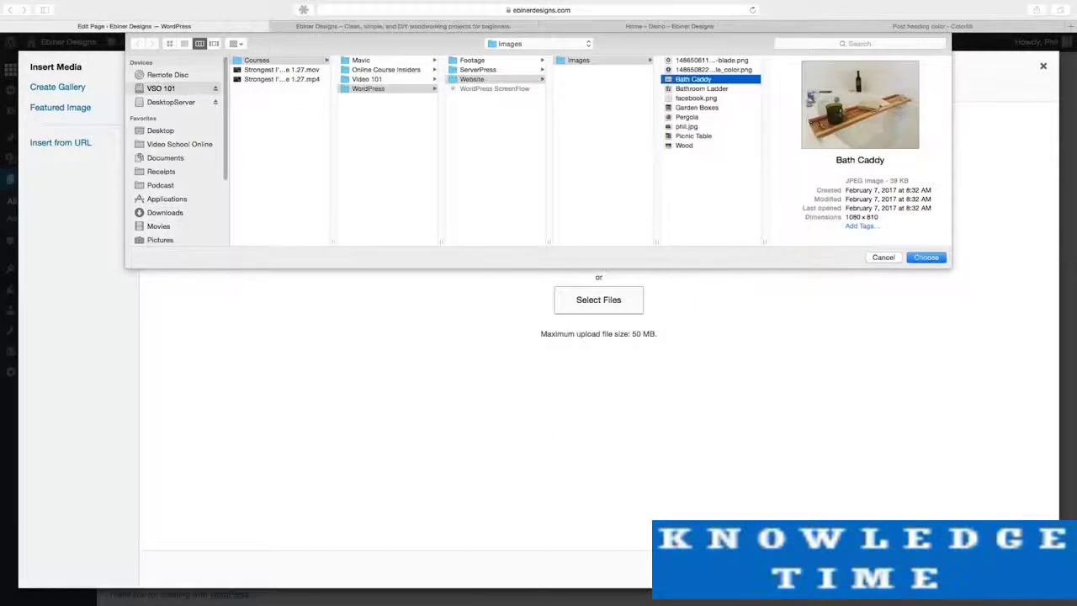
left_click(706, 88)
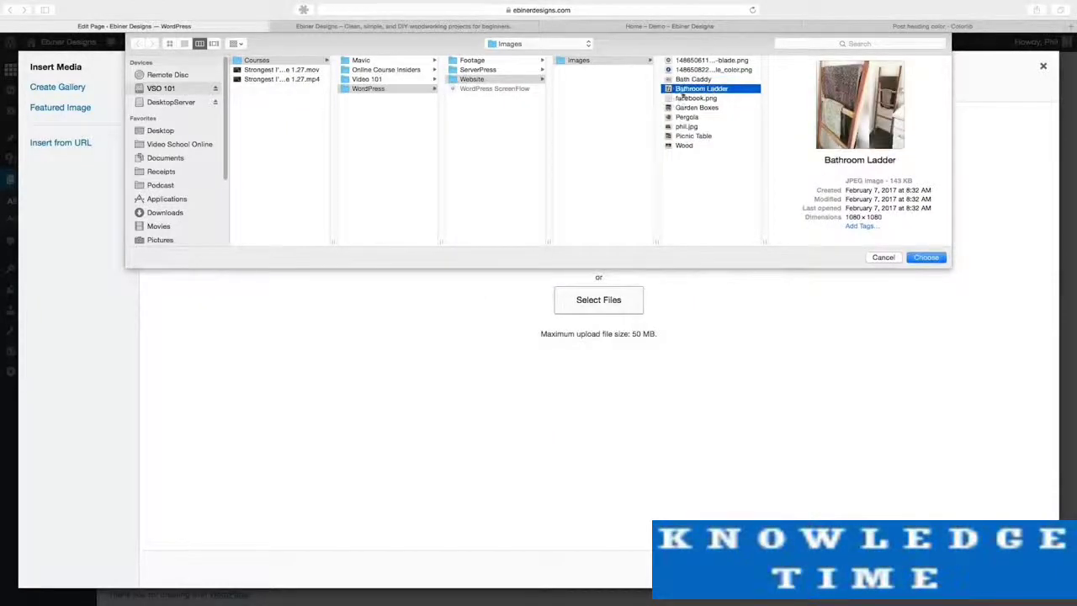
left_click(926, 257)
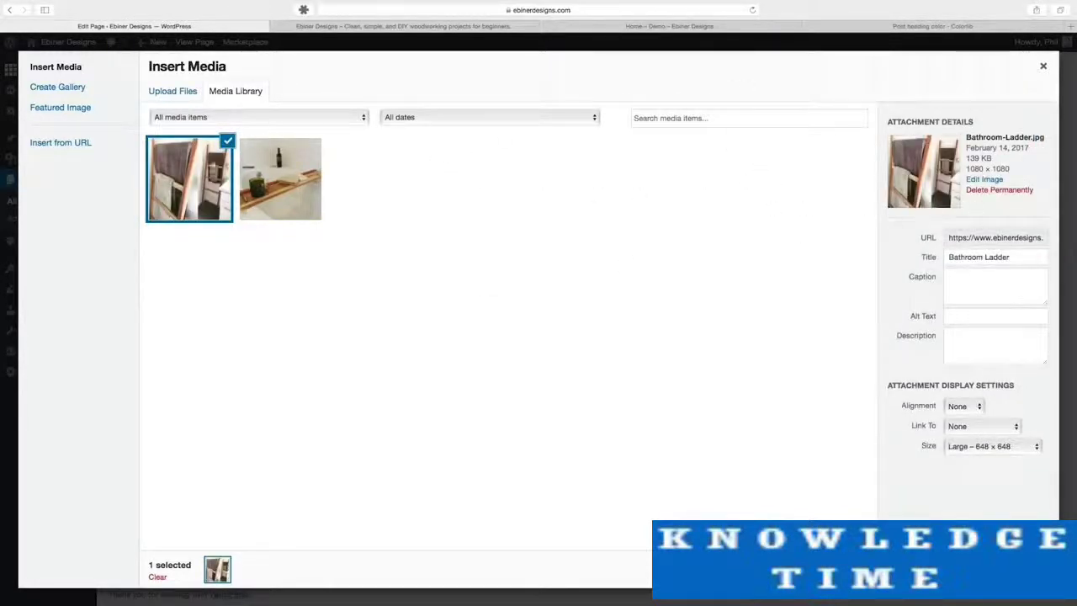
Examine the uploaded image's URL and copy its title, Bathroom Ladder, into the alt text.
left_click(954, 238)
left_click_drag(959, 238, 848, 230)
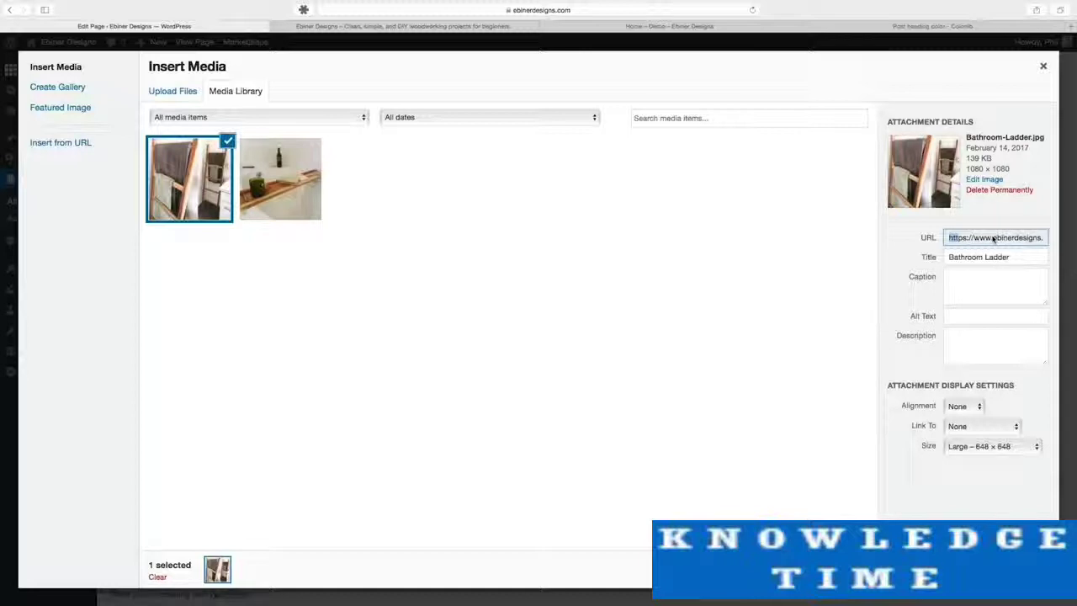
left_click_drag(974, 238, 980, 238)
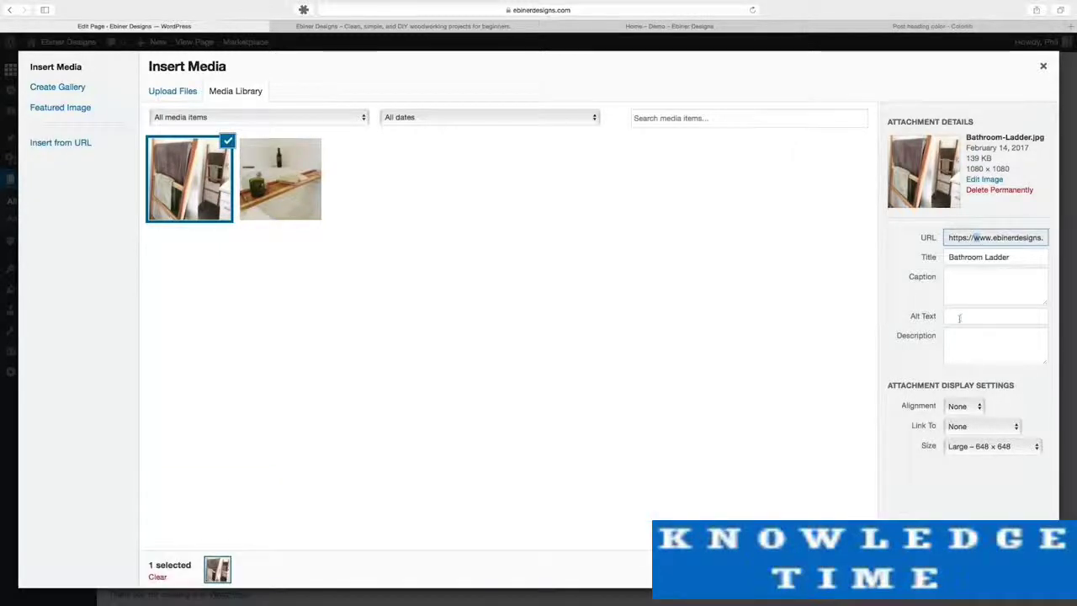
left_click(961, 316)
triple_click(984, 257)
key("super+c")
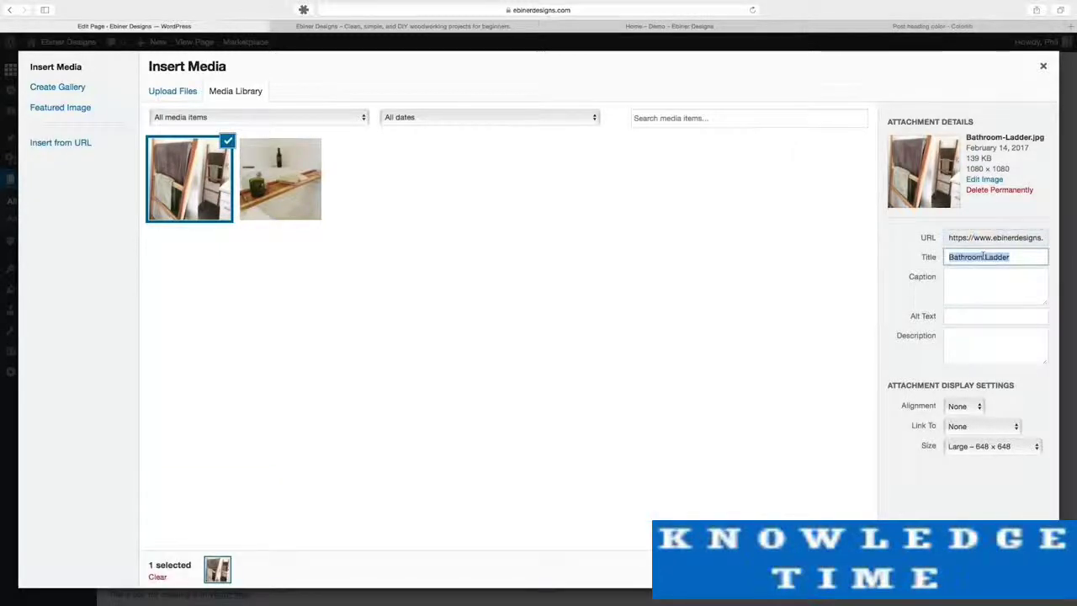
left_click(967, 315)
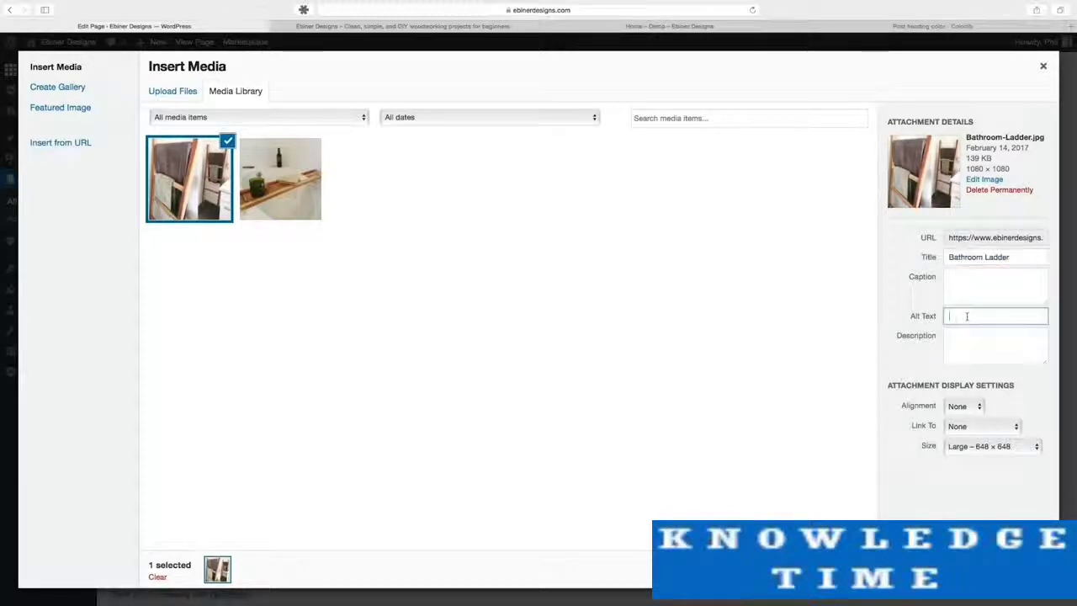
key("super+v")
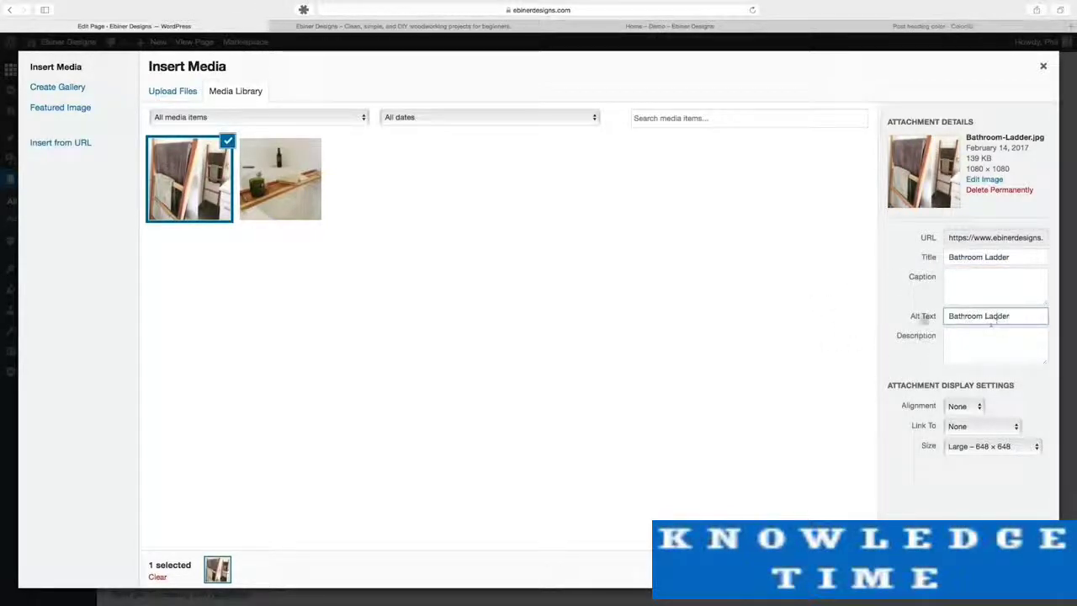
Keep alignment None, link None and size Large – 648 × 648, and insert the Bathroom Ladder image into the page.
left_click(957, 408)
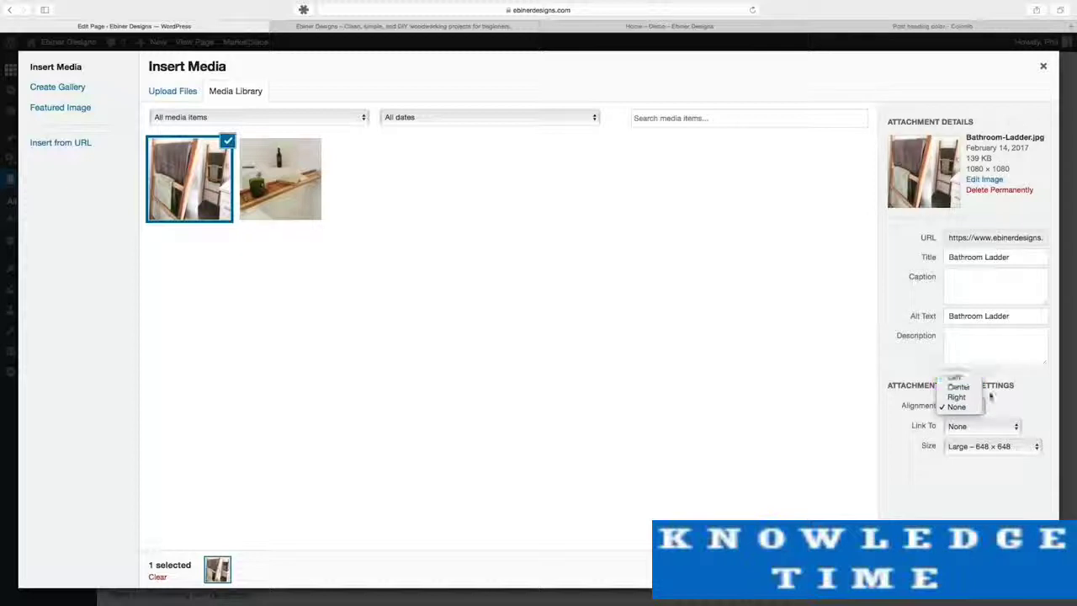
left_click(958, 406)
left_click(993, 425)
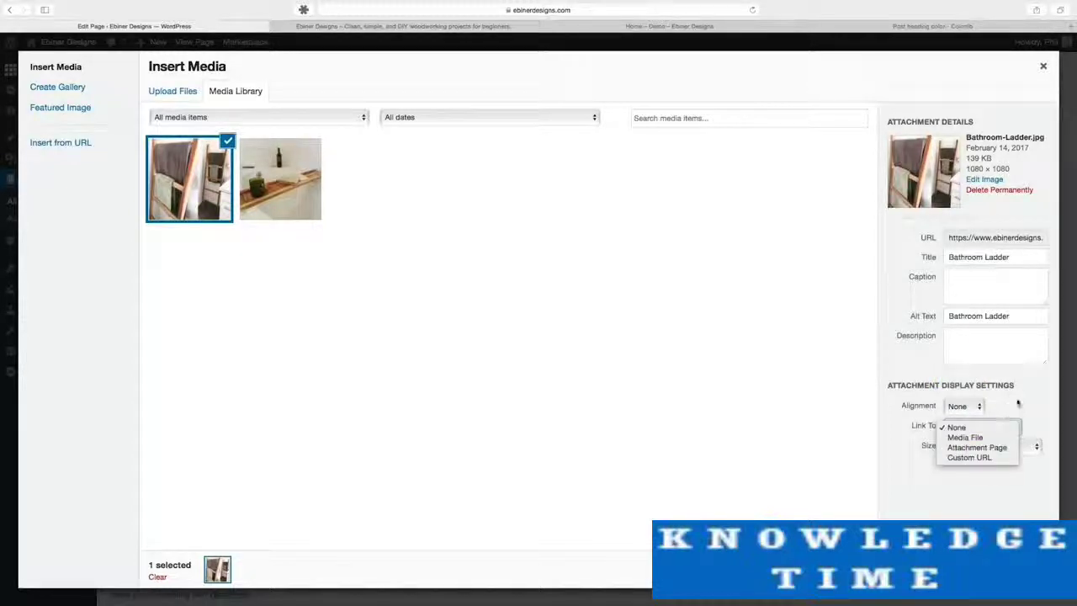
left_click(1017, 405)
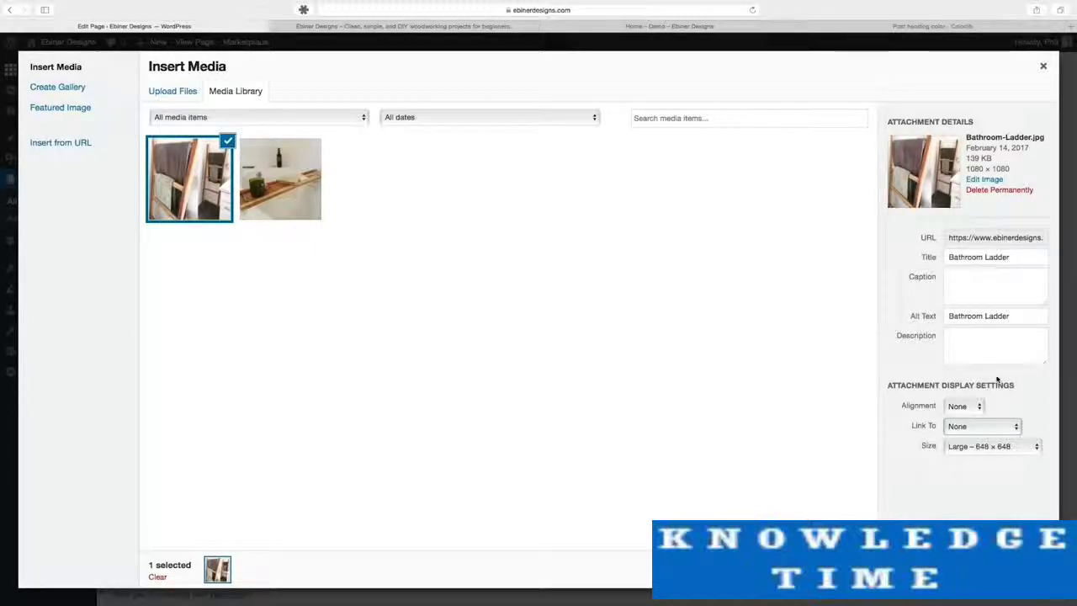
left_click(962, 447)
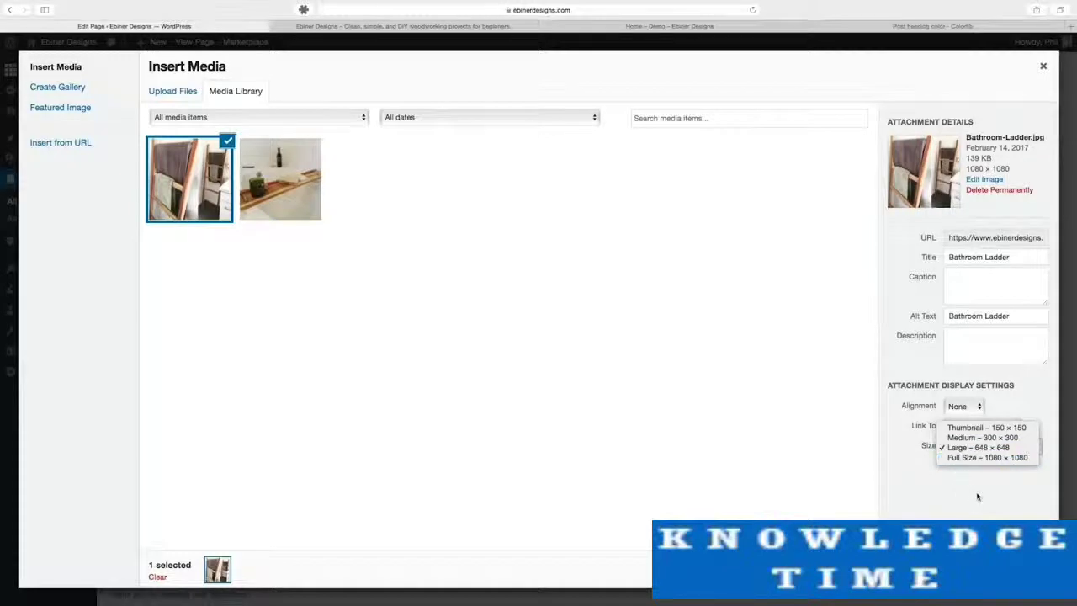
left_click(999, 476)
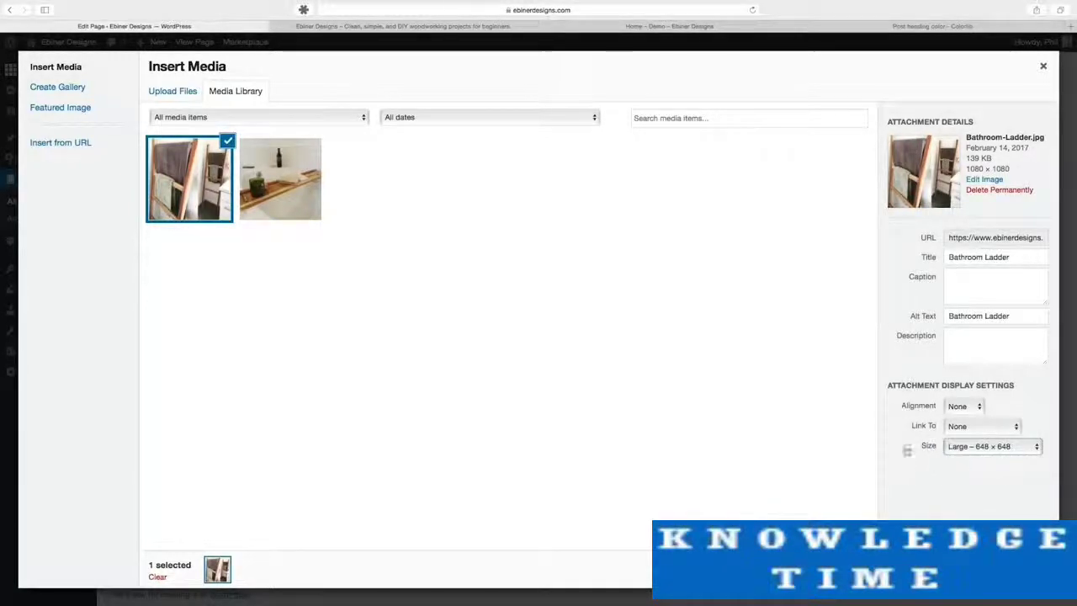
key("Escape")
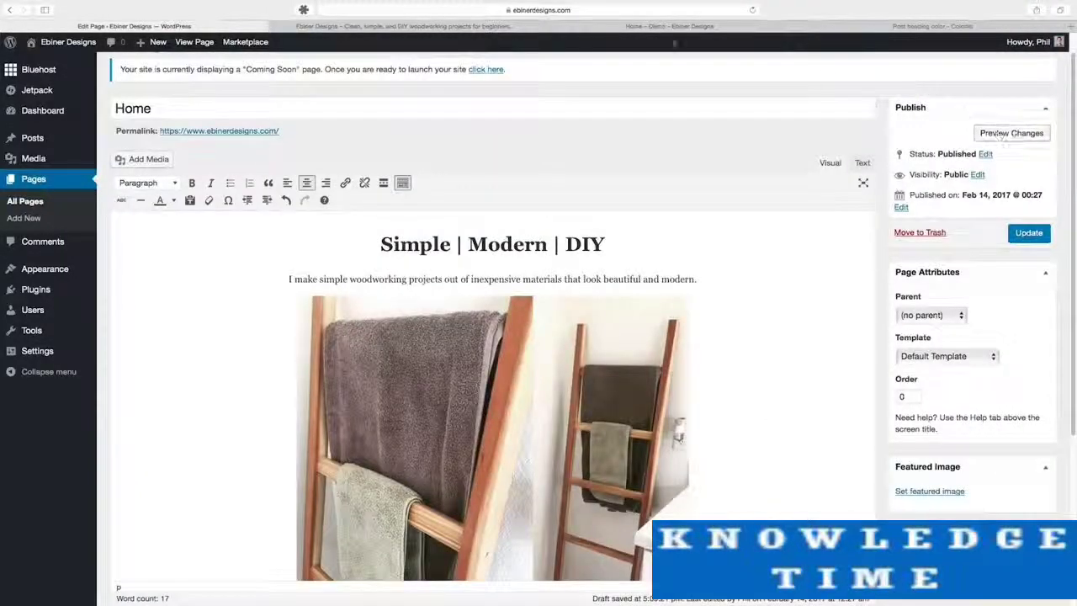
Check how the inserted image looks on the Home page preview and return to the page editor.
left_click(446, 26)
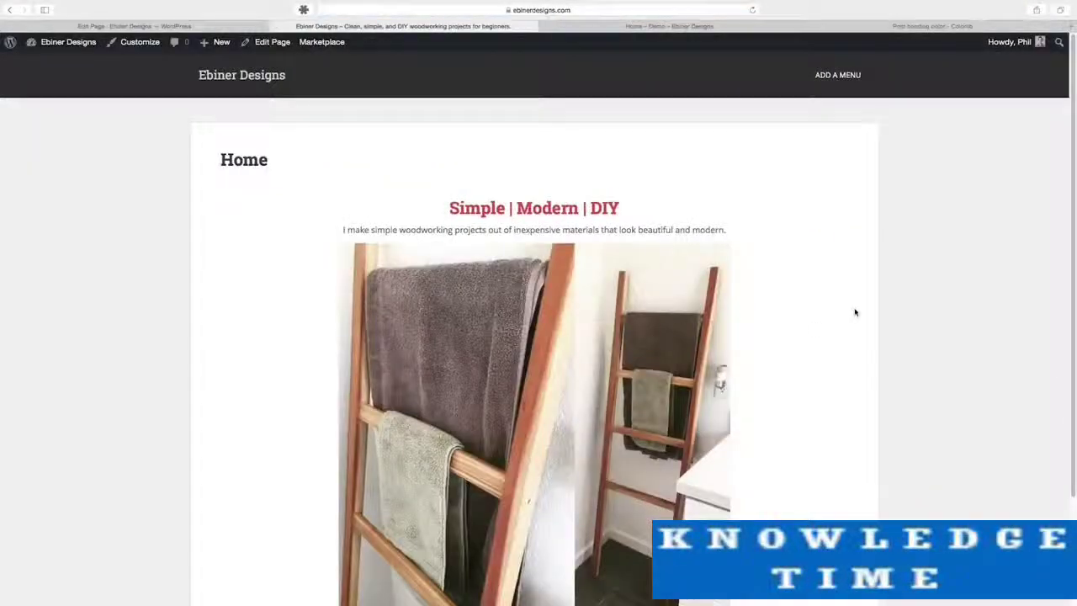
scroll(856, 311, "down", 3)
scroll(860, 310, "up", 3)
left_click(243, 26)
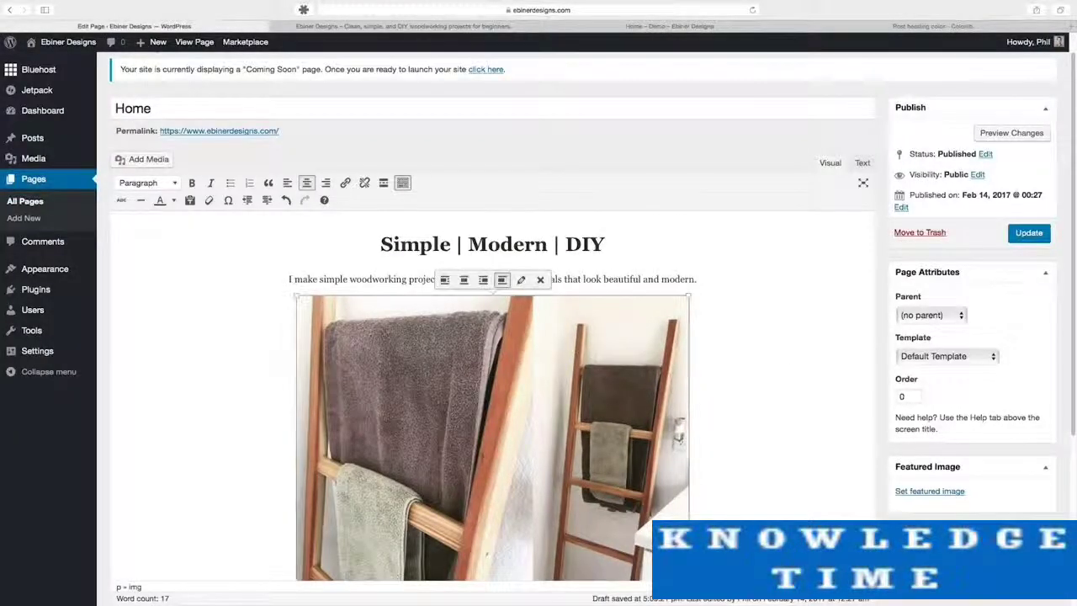
Shrink the Bathroom Ladder image proportionally in the page content to about 350 × 350 px.
scroll(793, 374, "down", 4)
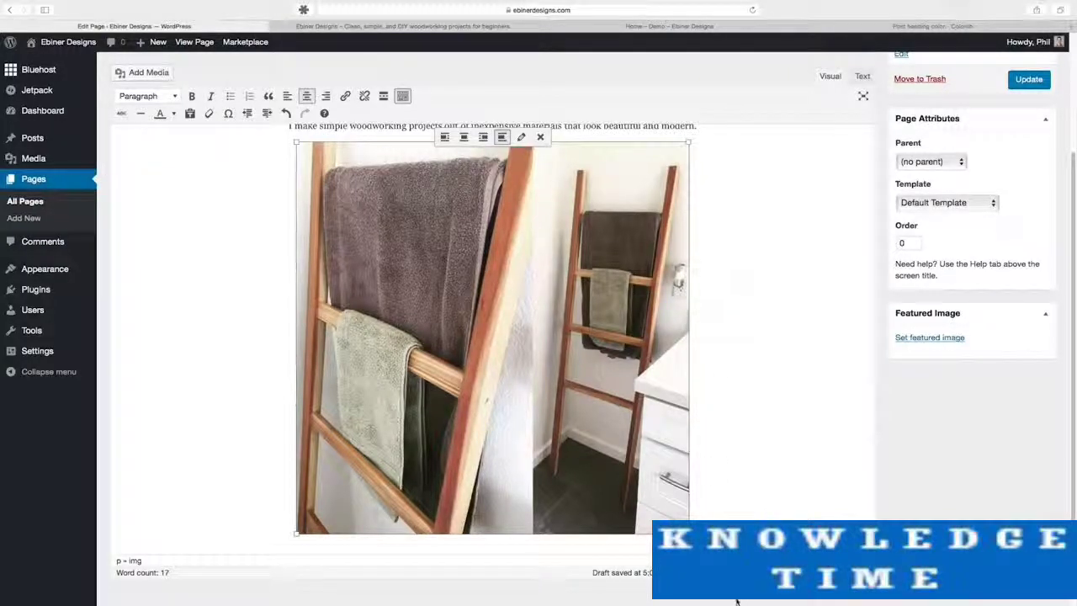
left_click_drag(689, 534, 535, 388)
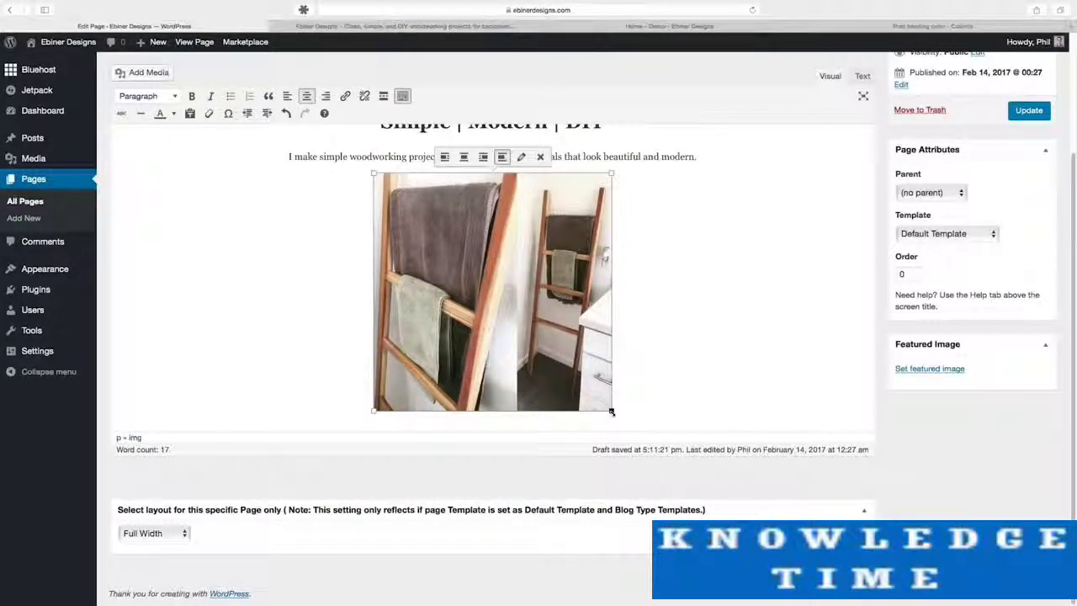
left_click_drag(611, 410, 594, 389)
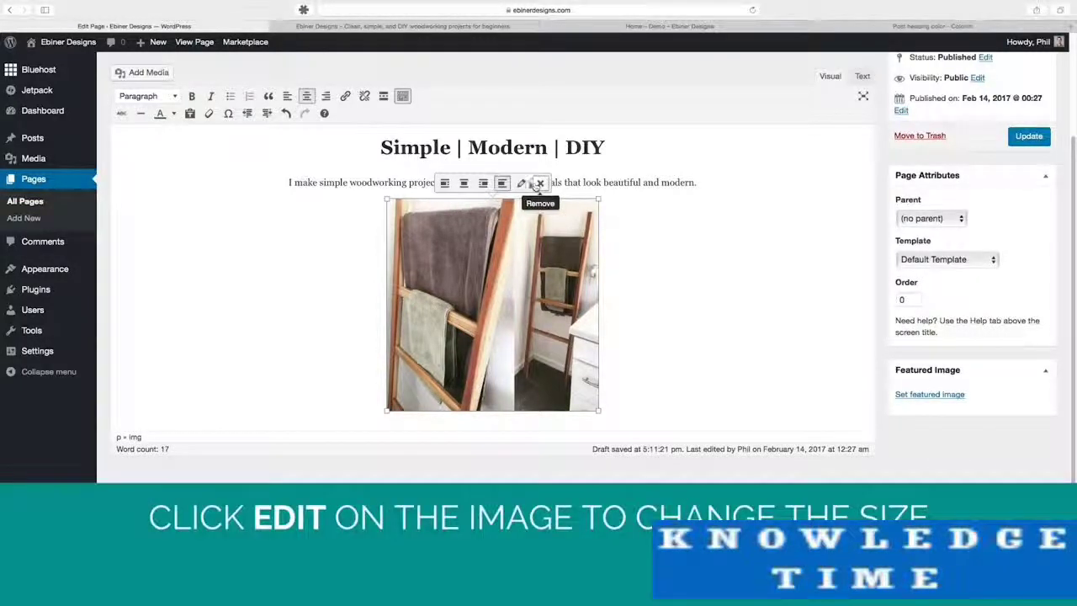
Open the Bathroom Ladder image's details and set its custom size to 300 × 300 px.
left_click(523, 183)
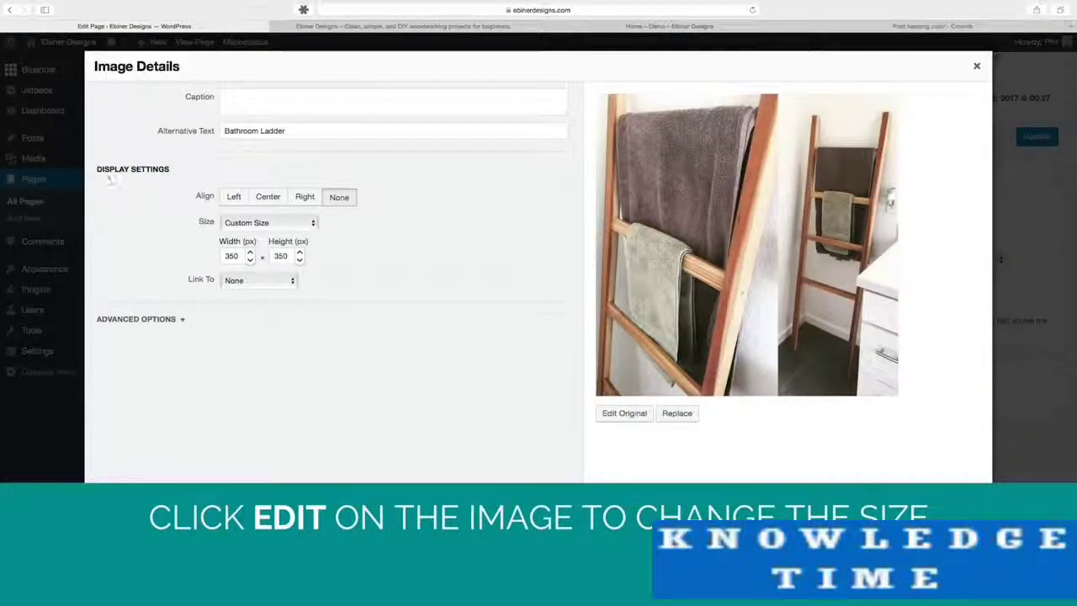
double_click(232, 256)
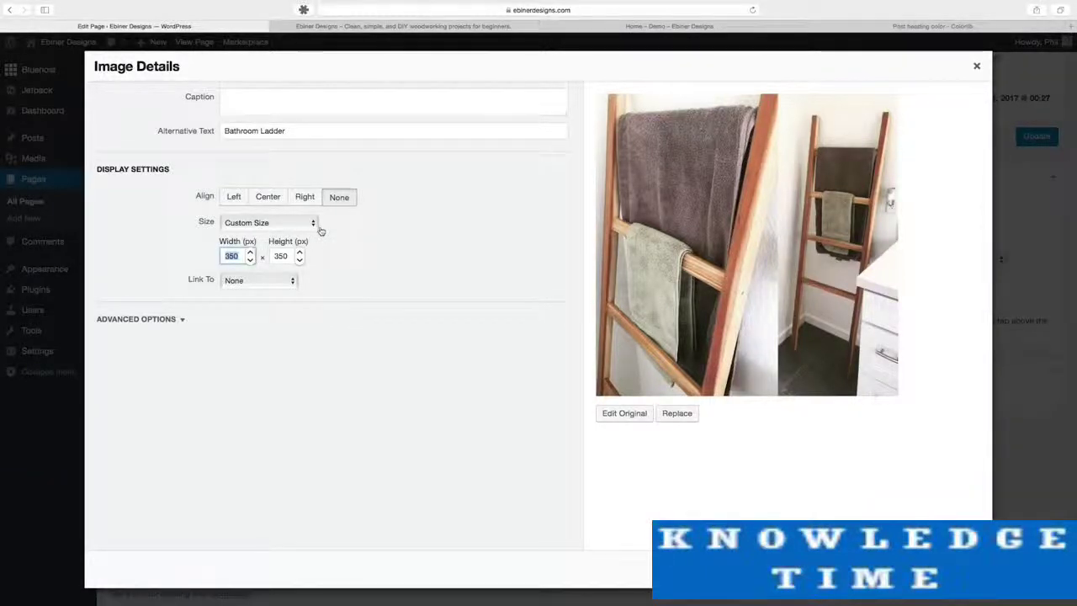
type("300")
left_click(261, 282)
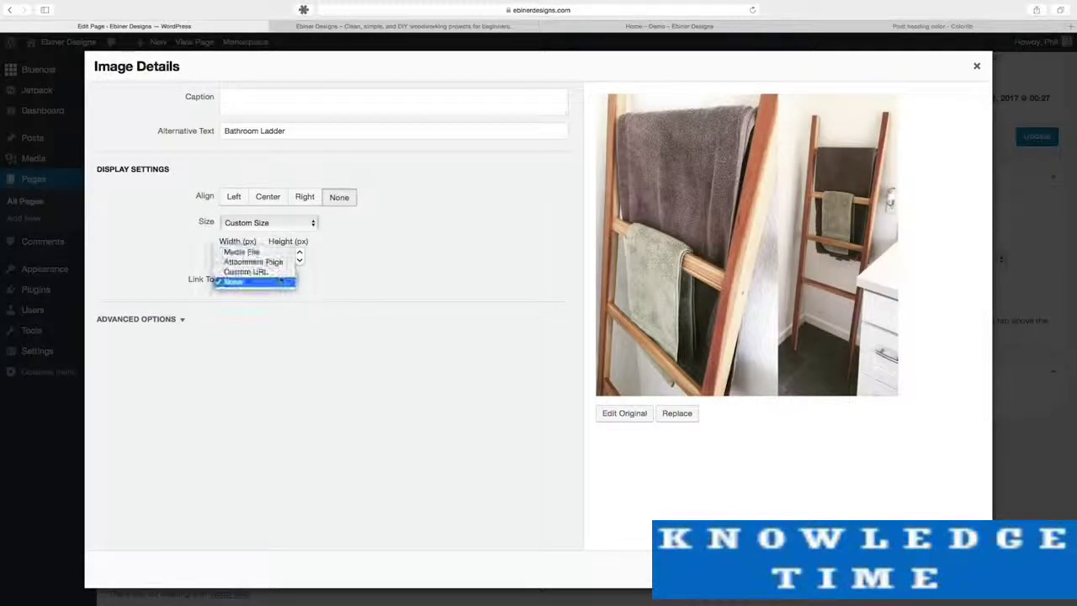
left_click(271, 274)
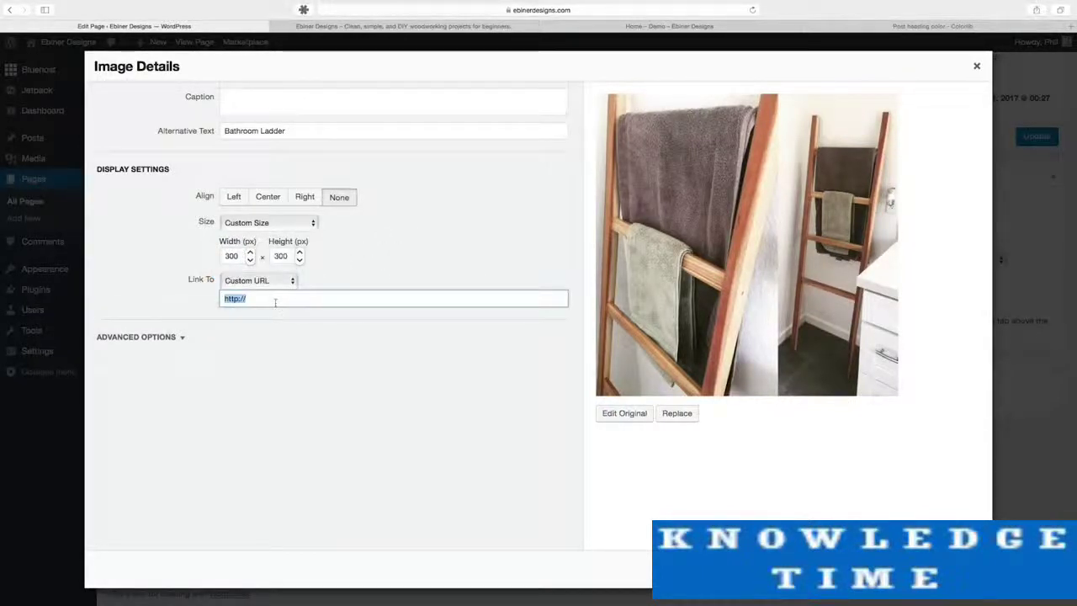
left_click(275, 301)
type("ebine")
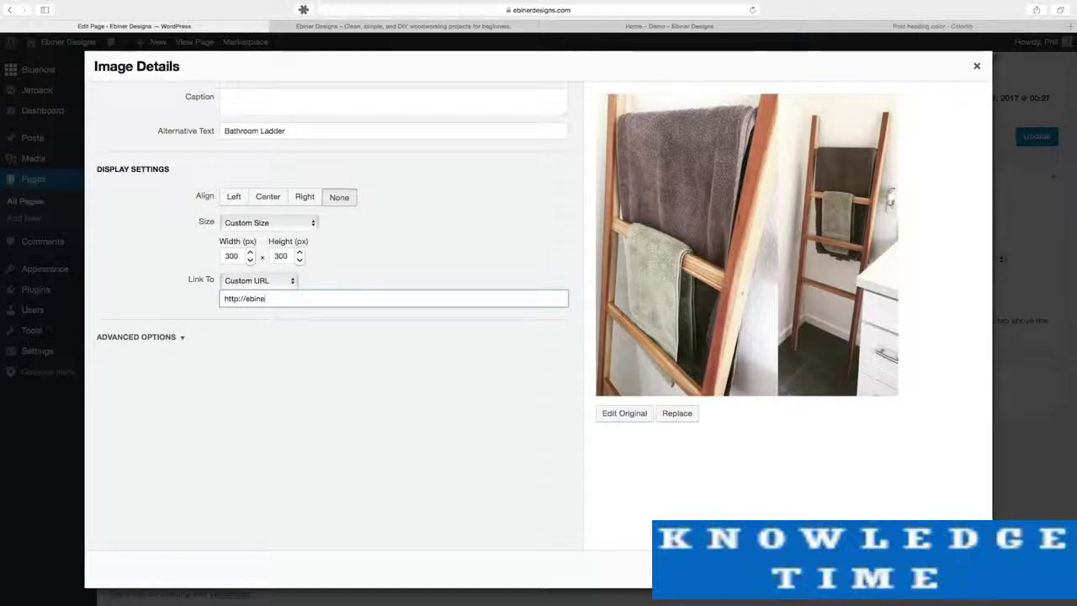
type("rdesign")
type("s.com")
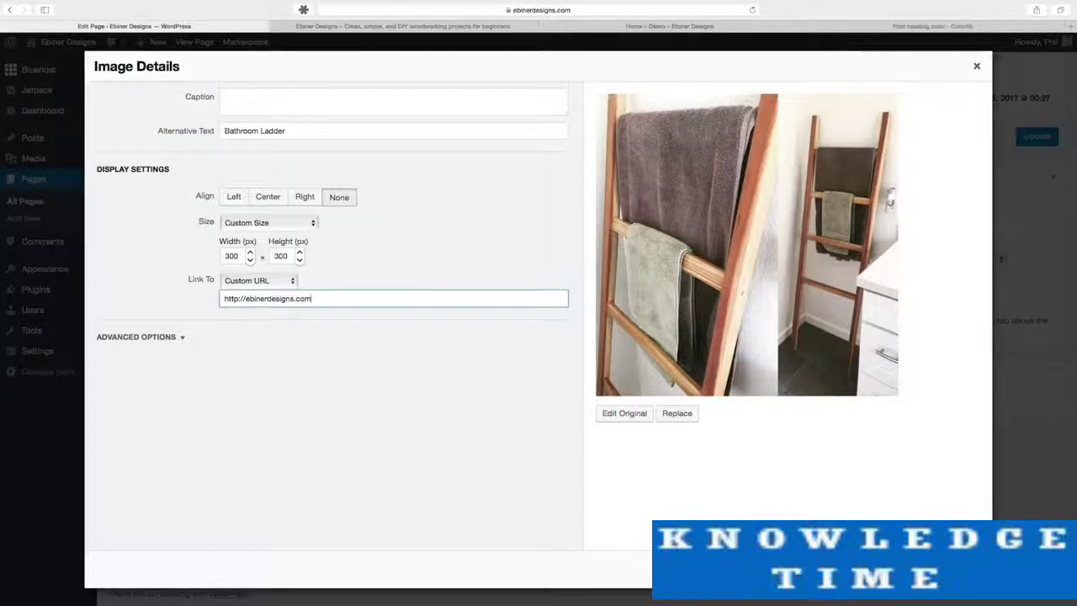
Set the image's link to None, apply the image details and check the result in the Home page preview.
left_click(267, 281)
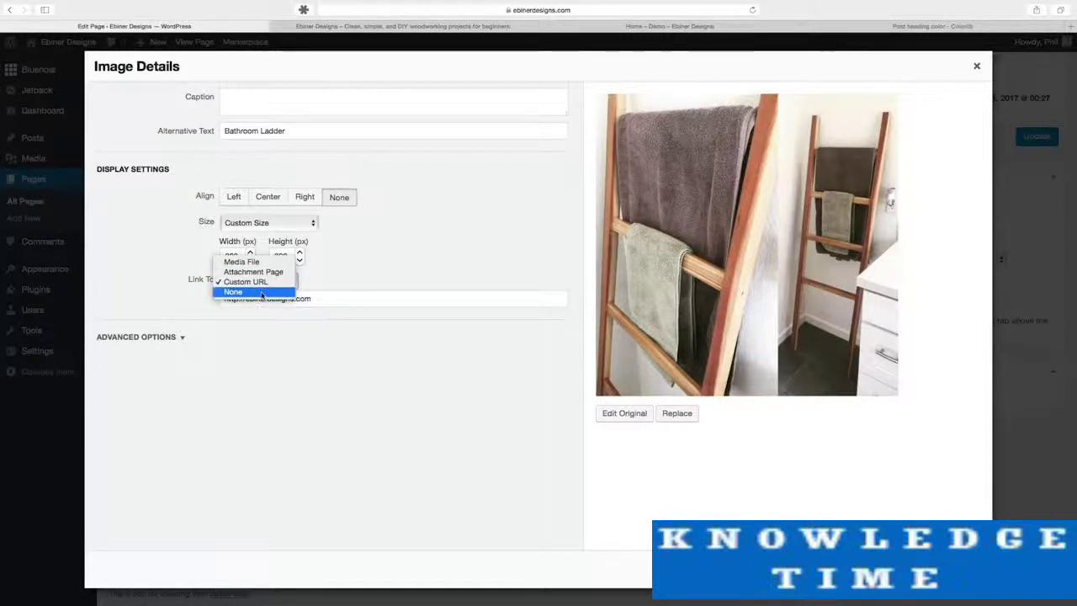
left_click(252, 293)
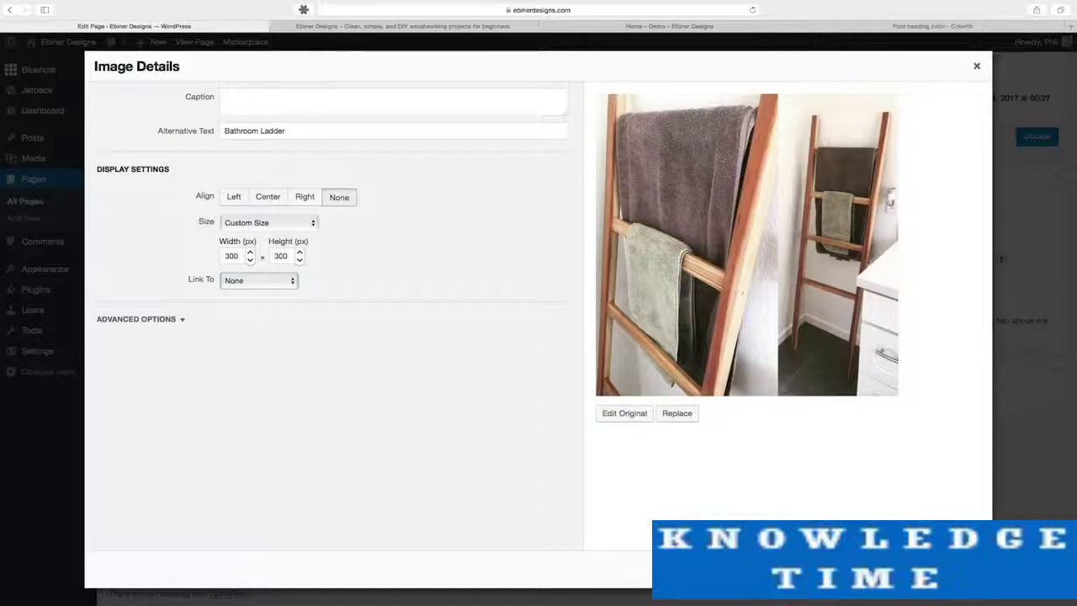
left_click(960, 569)
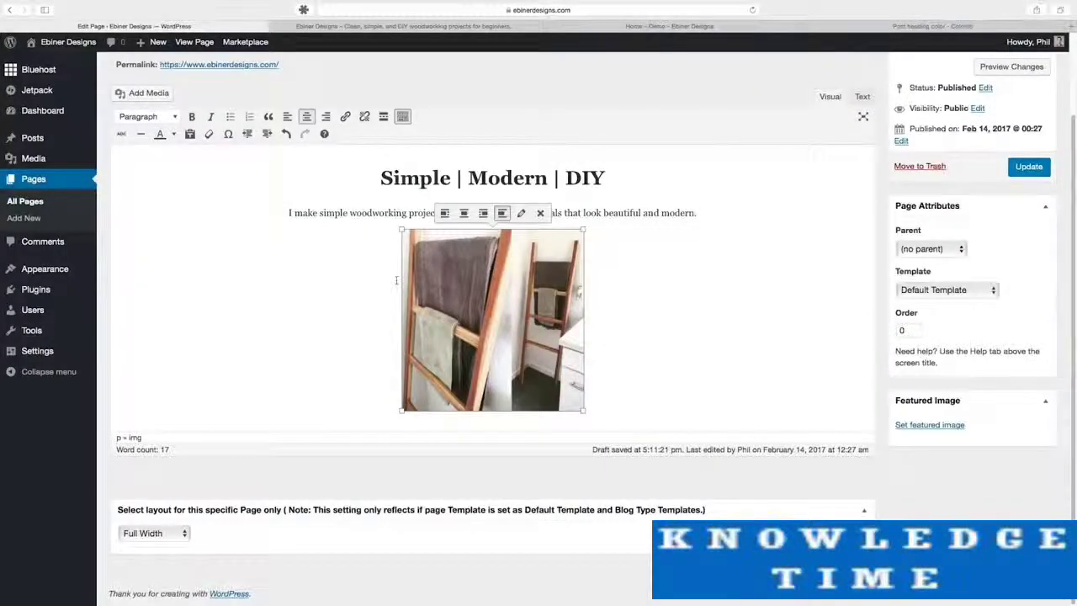
left_click(631, 274)
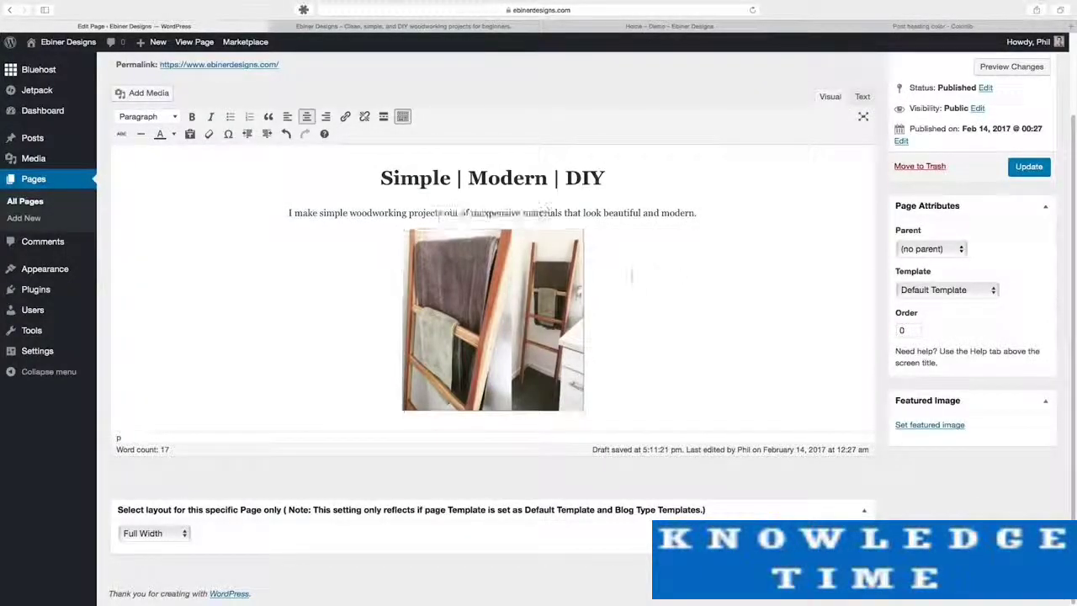
left_click(1014, 74)
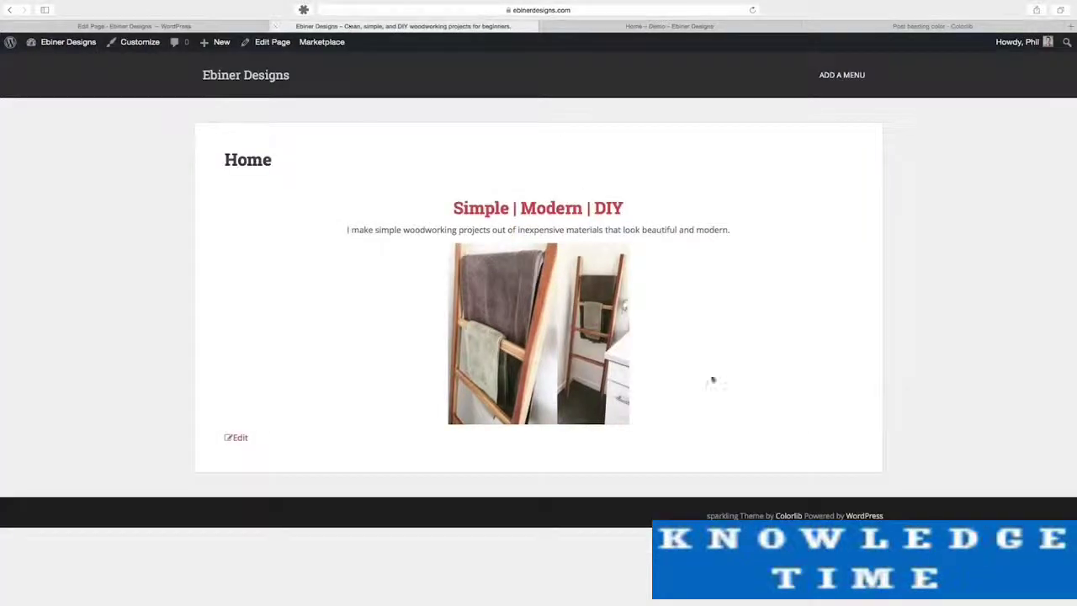
left_click(190, 26)
Add the caption Bathroom Ladder to the ladder image and apply the change.
left_click(505, 287)
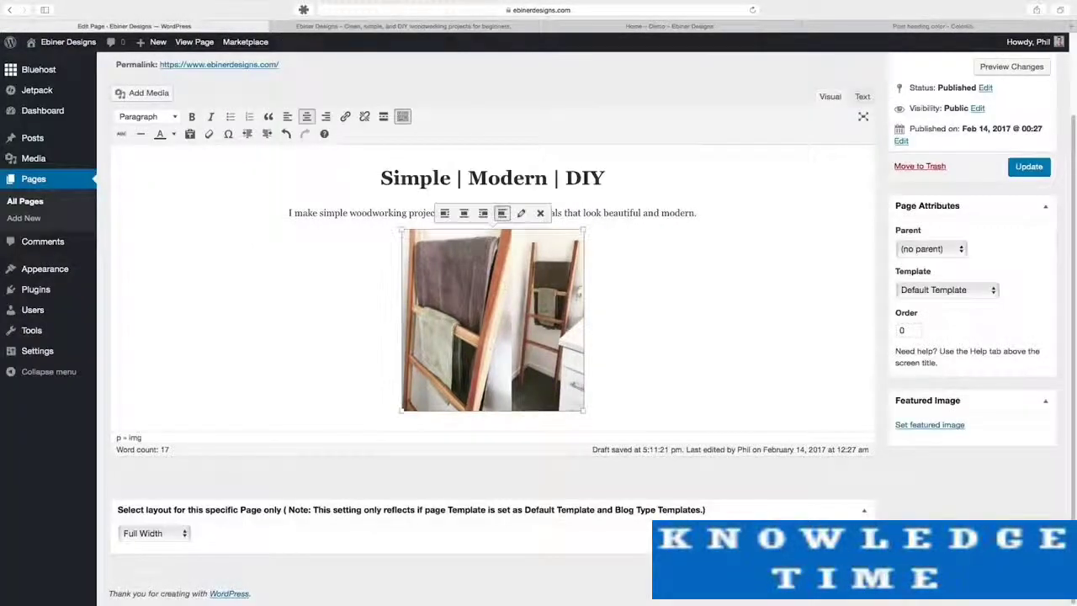
left_click(522, 216)
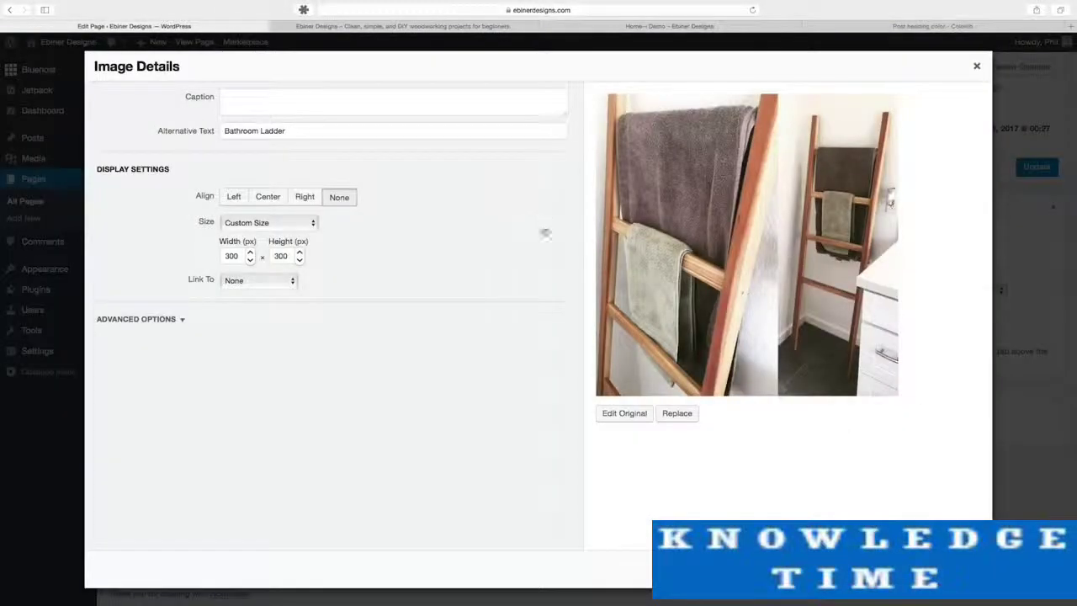
left_click(431, 104)
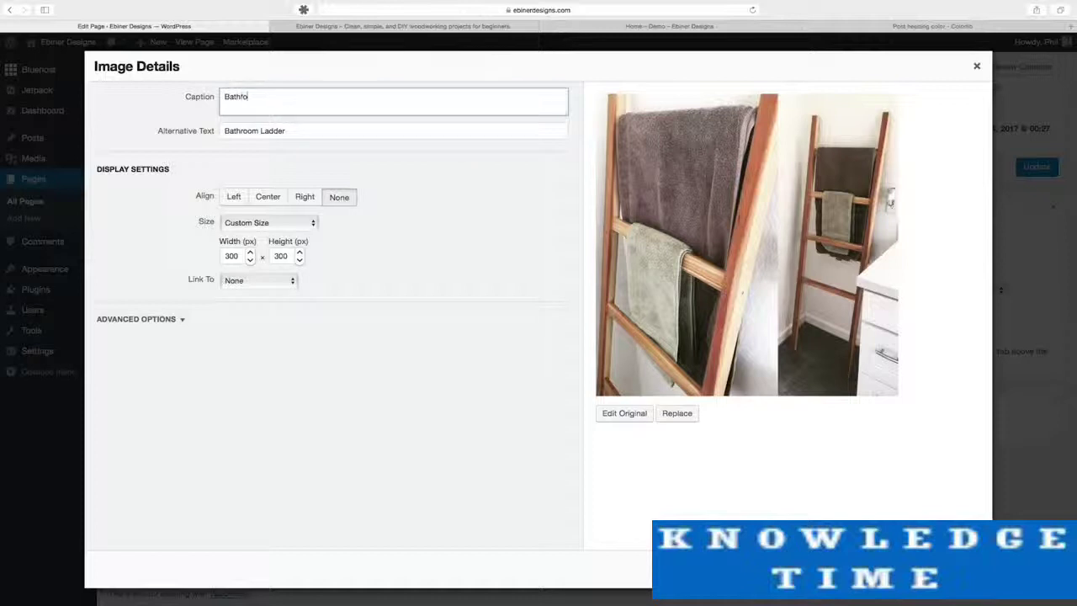
type("Bathroom Ladder")
left_click(962, 570)
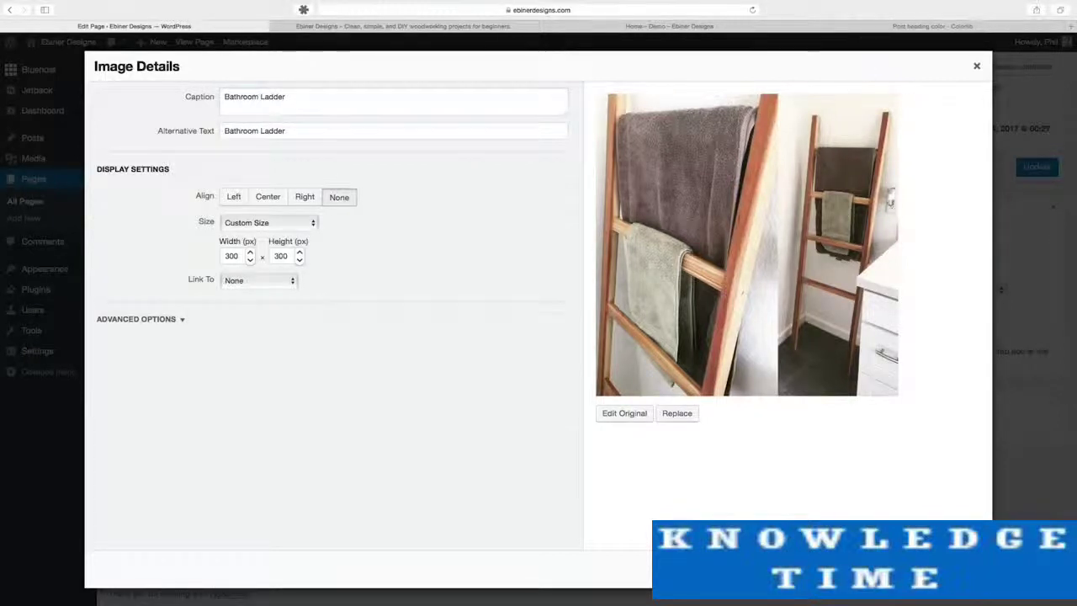
Center-align the captioned image and check how it looks in the refreshed Home page preview.
left_click(183, 282)
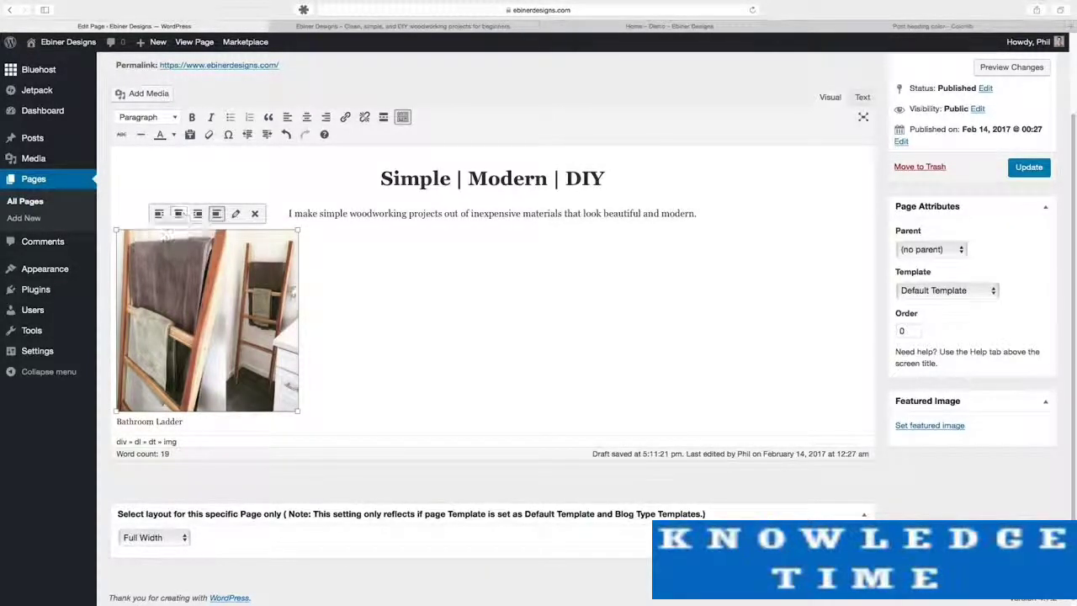
left_click(178, 213)
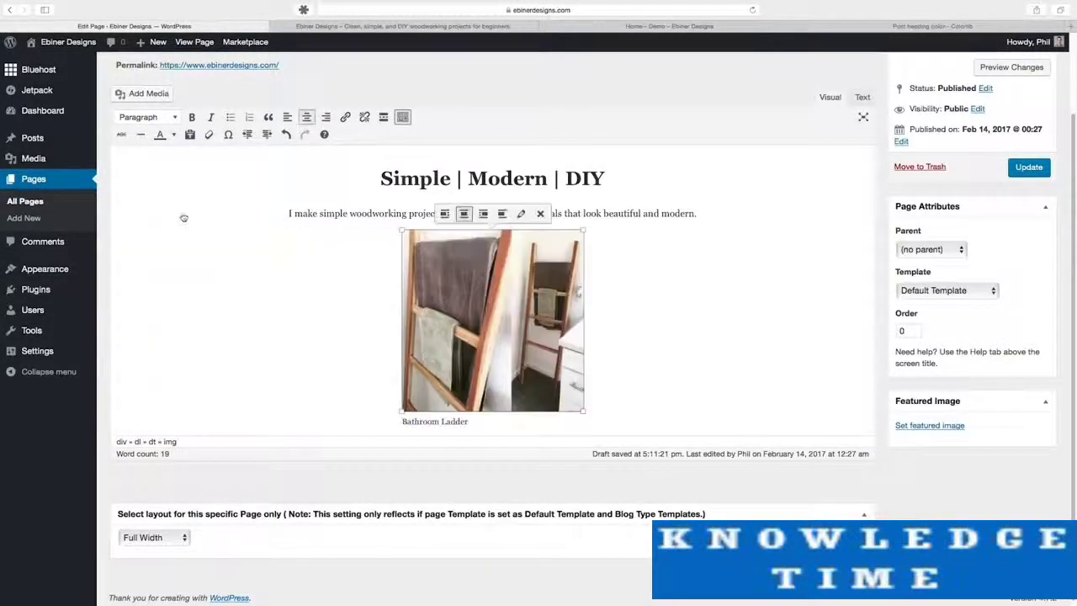
left_click(646, 318)
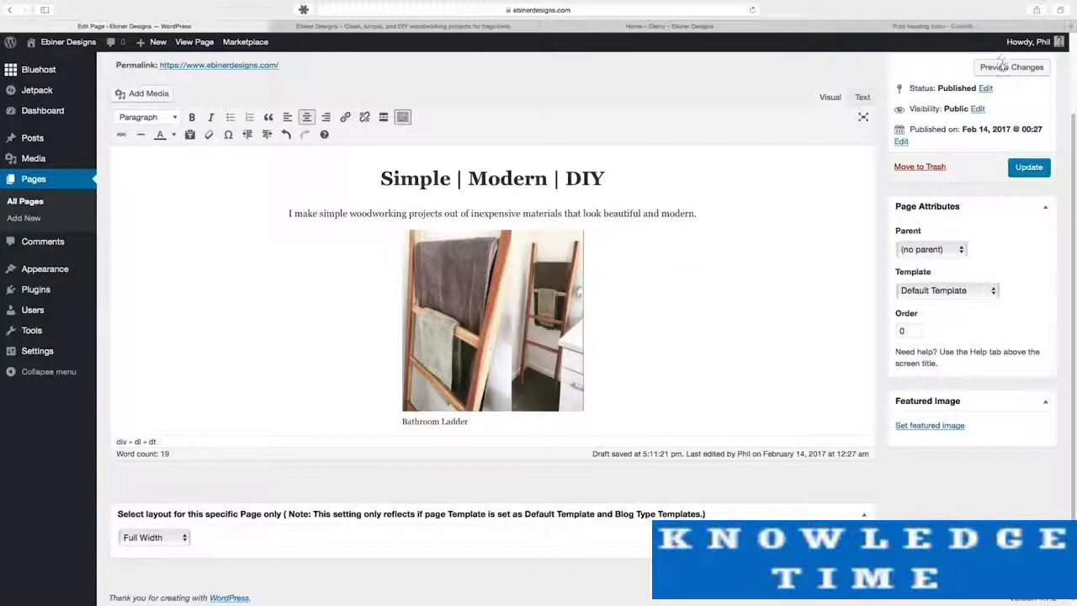
left_click(446, 27)
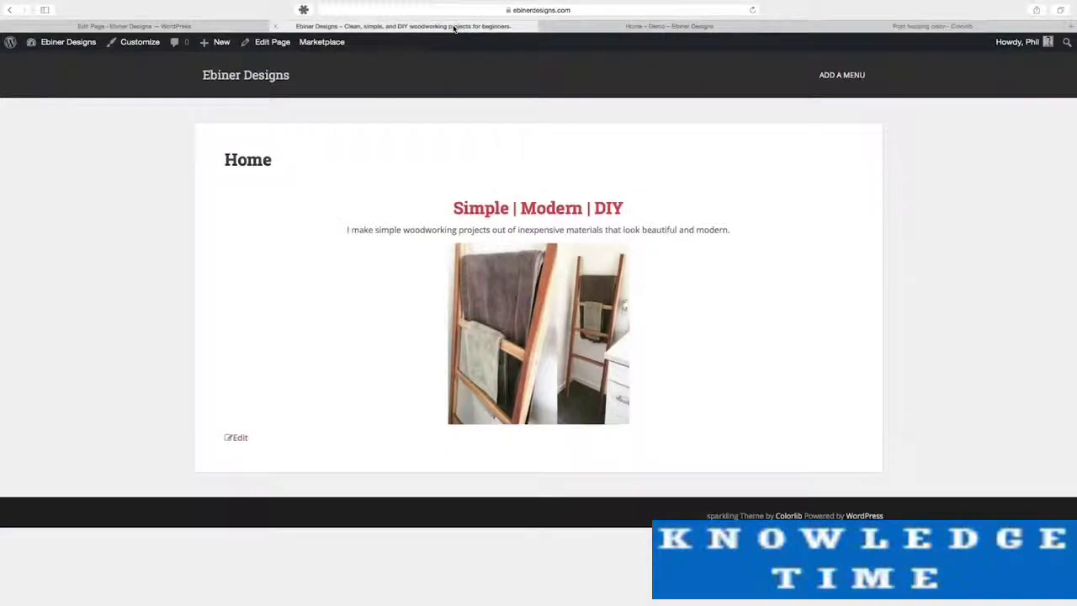
key("super+r")
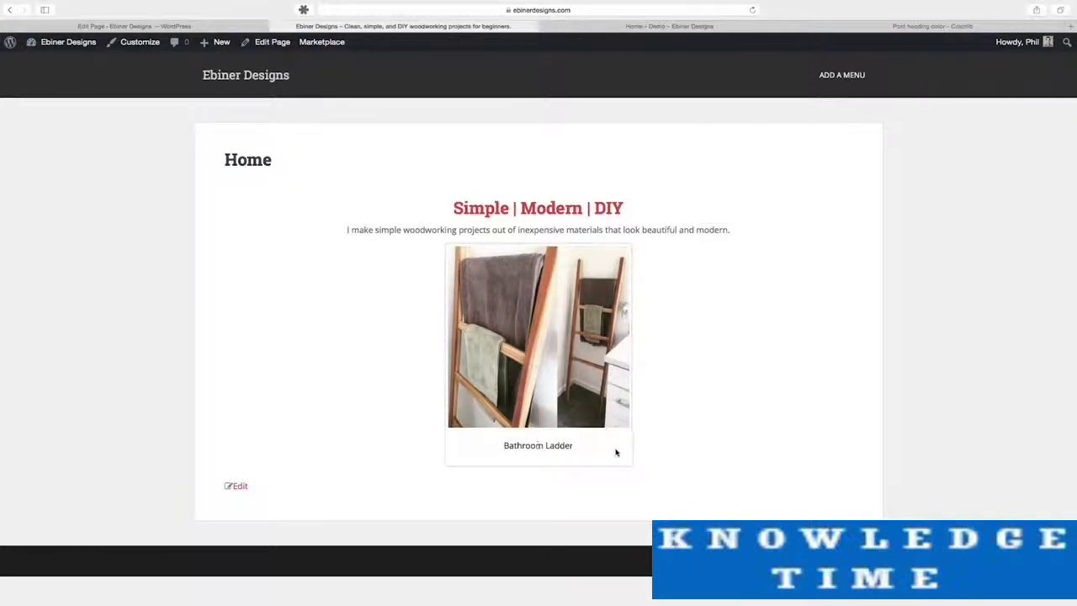
left_click(251, 28)
Clear the ladder image's caption in its details and apply the change.
left_click(522, 326)
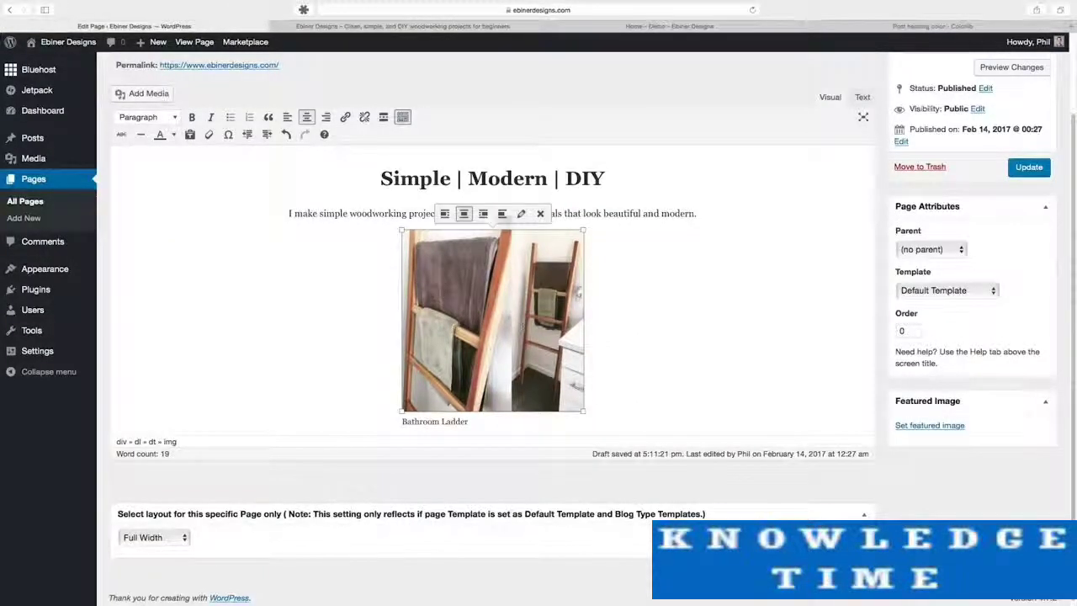
left_click(521, 214)
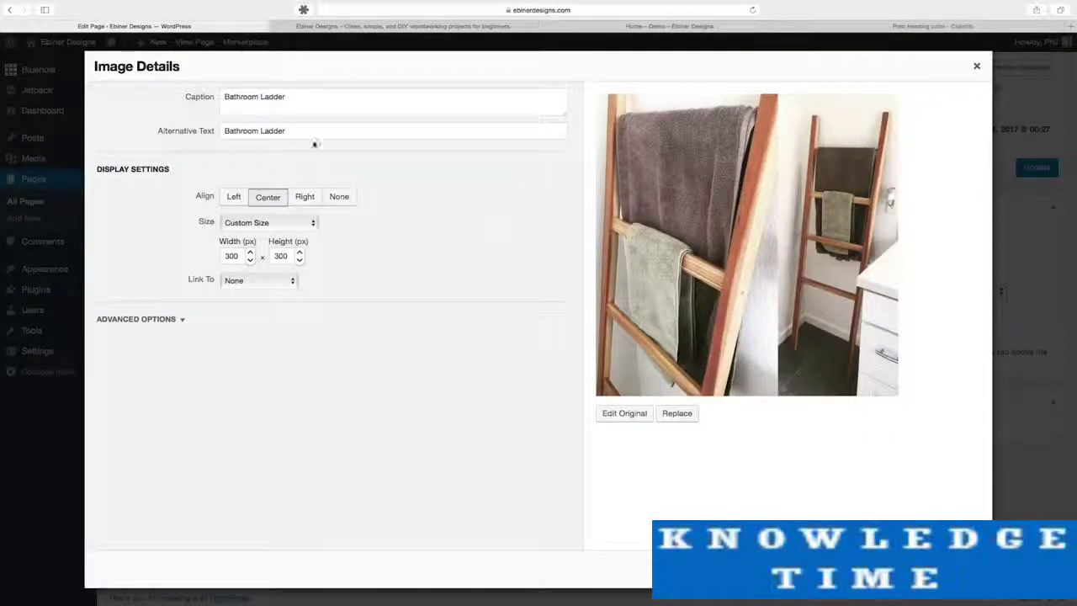
left_click(336, 113)
key("super+a")
key("BackSpace")
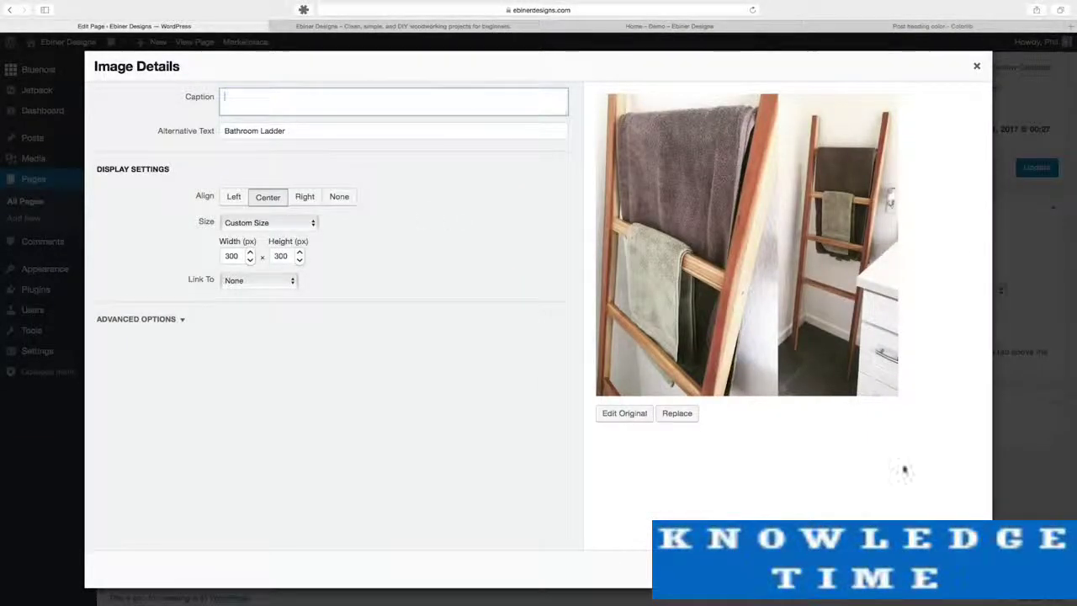
left_click(962, 569)
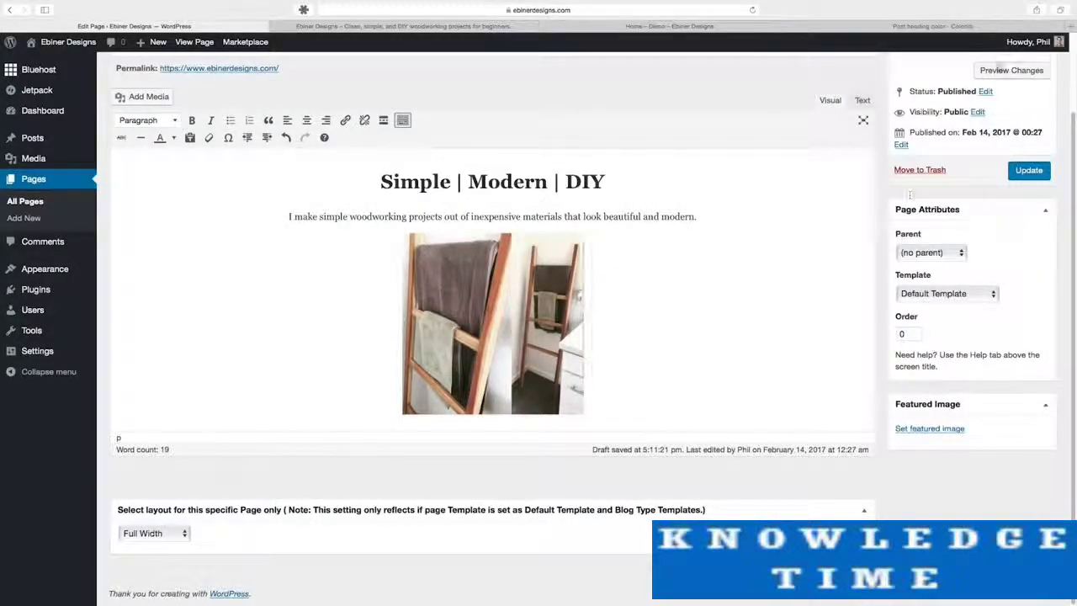
Compare the Home page preview with the finished demo home page, looking at heading spacing and image.
left_click(433, 26)
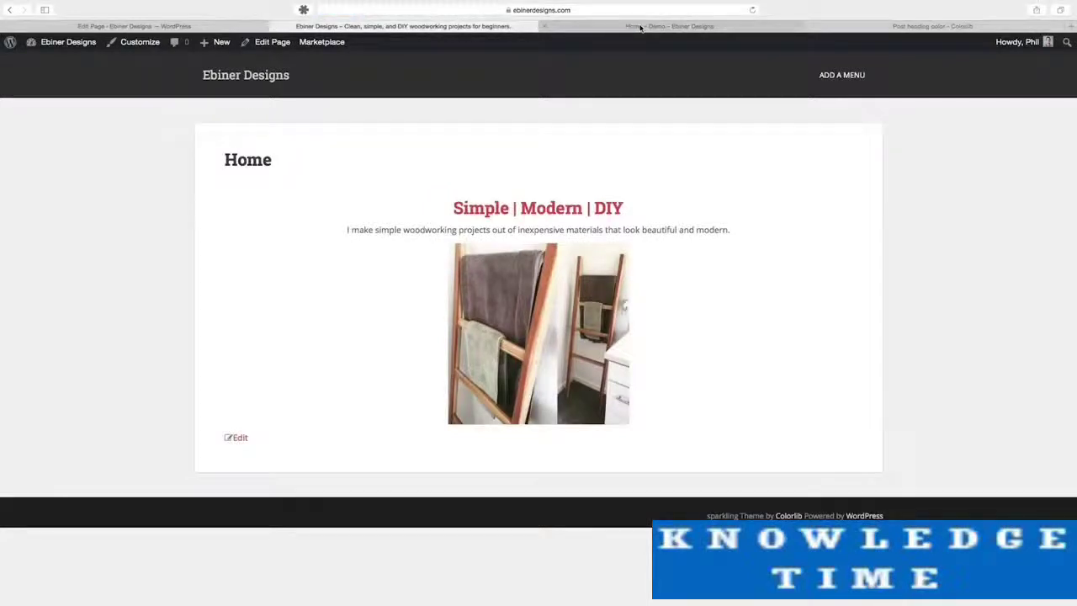
left_click(640, 27)
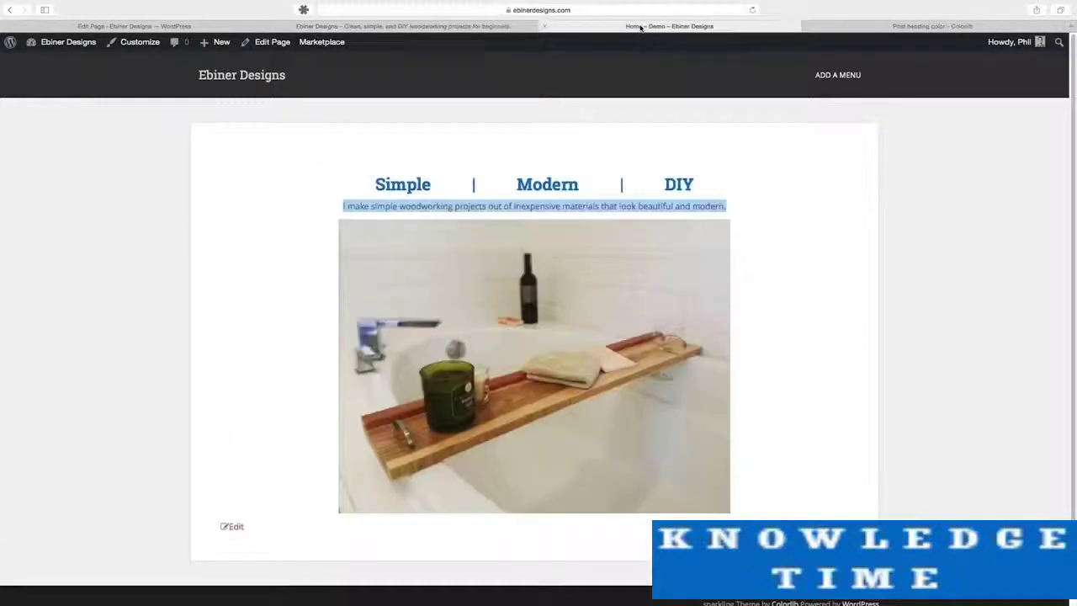
left_click(774, 190)
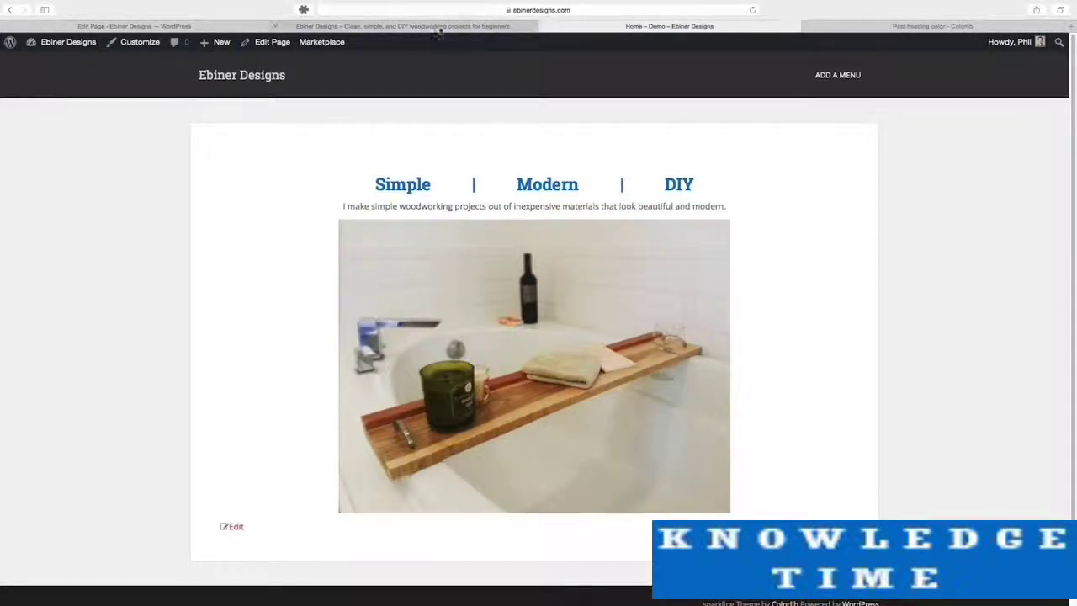
left_click(504, 27)
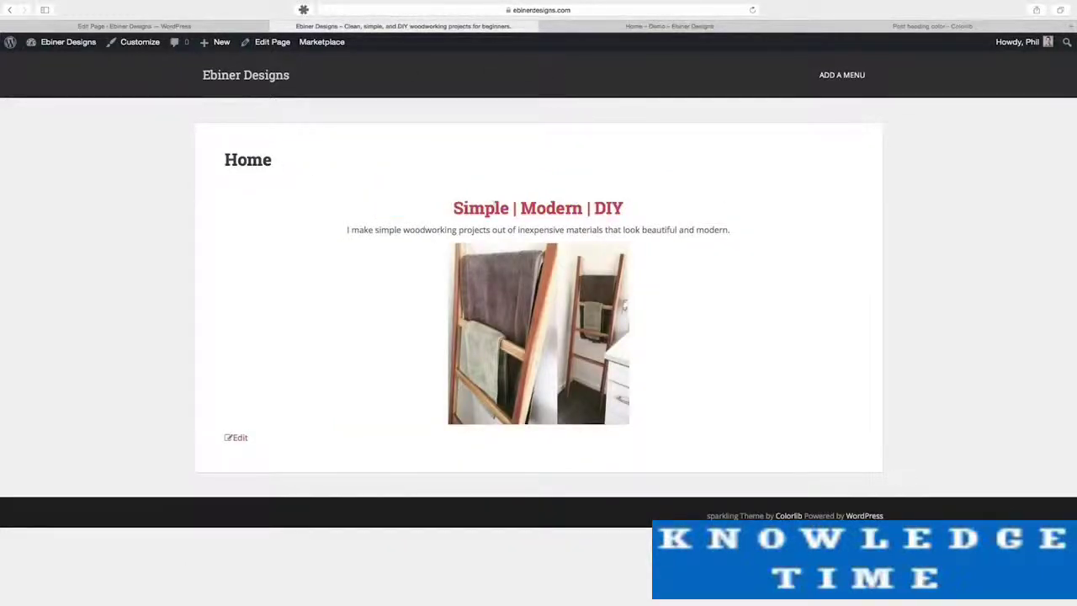
Widen the spacing around both separators in the Simple | Modern | DIY heading, checking it in the Home page preview.
left_click(210, 26)
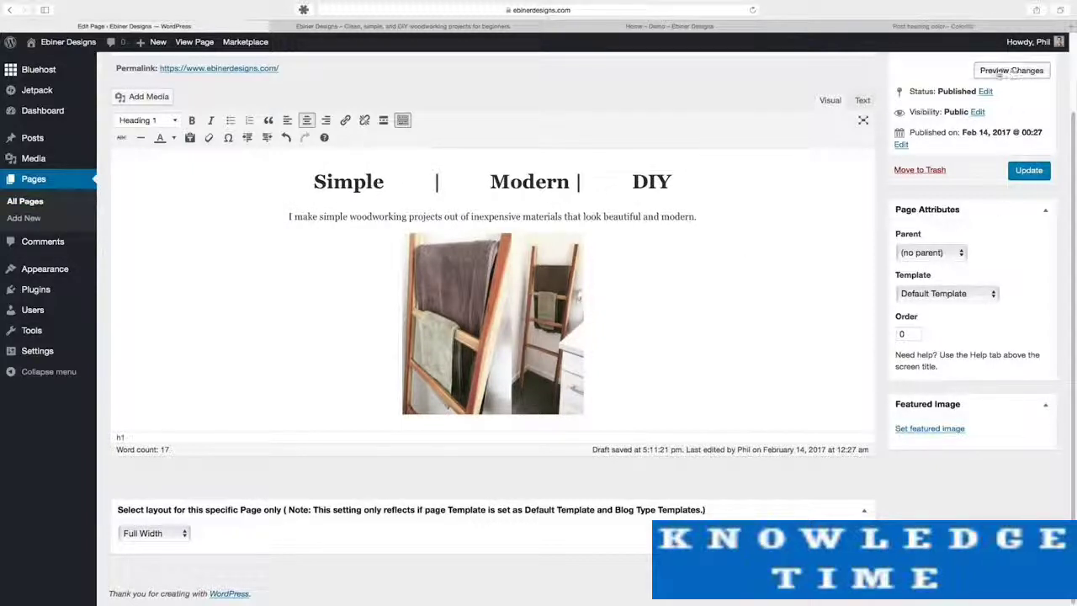
left_click(435, 27)
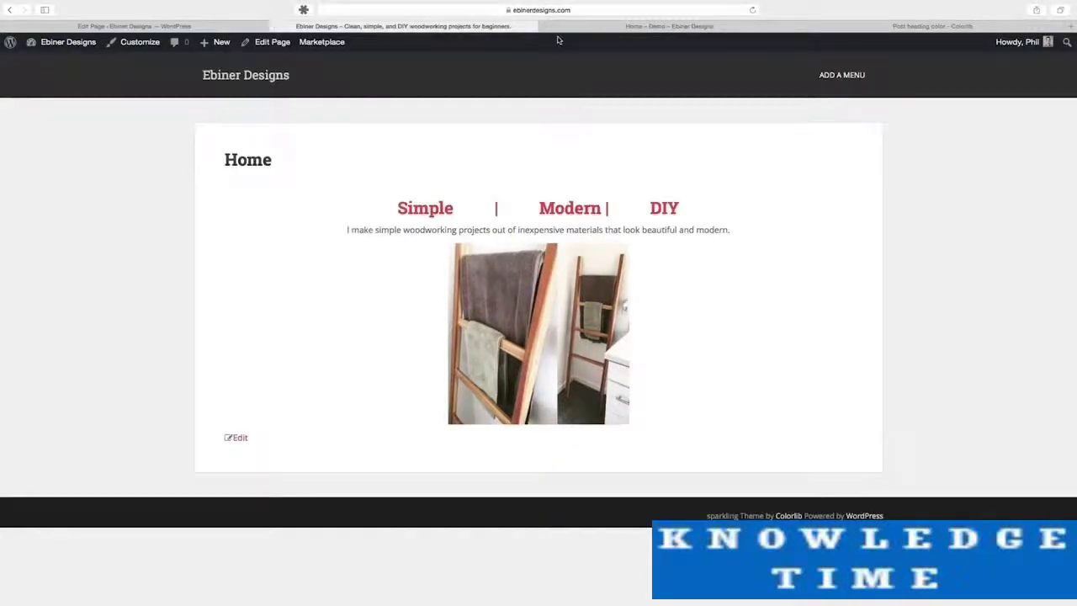
left_click(211, 26)
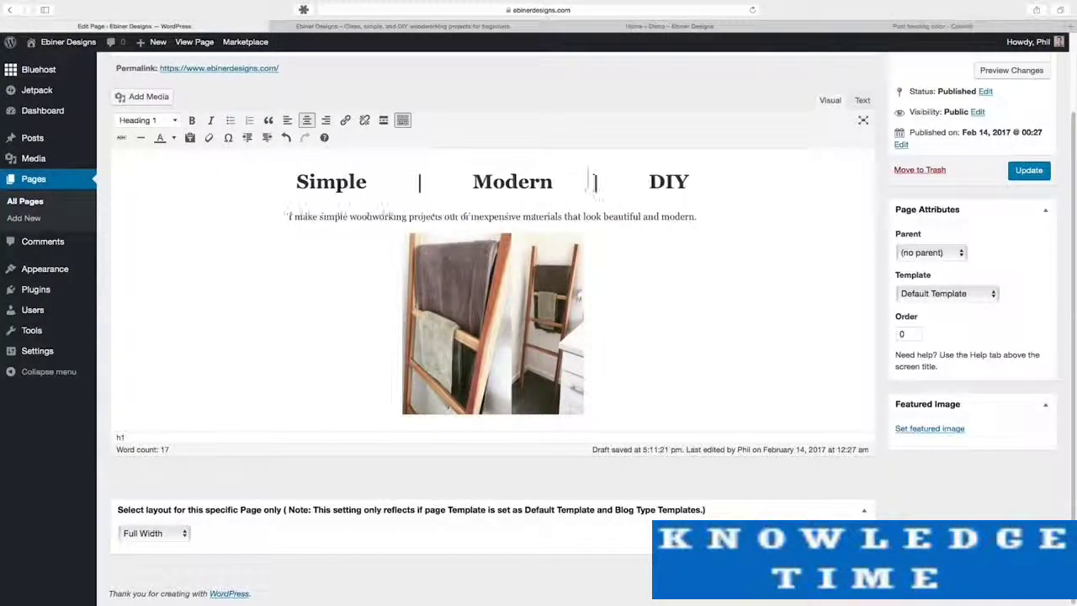
Remove the Bathroom Ladder image from the Home page content.
left_click(531, 252)
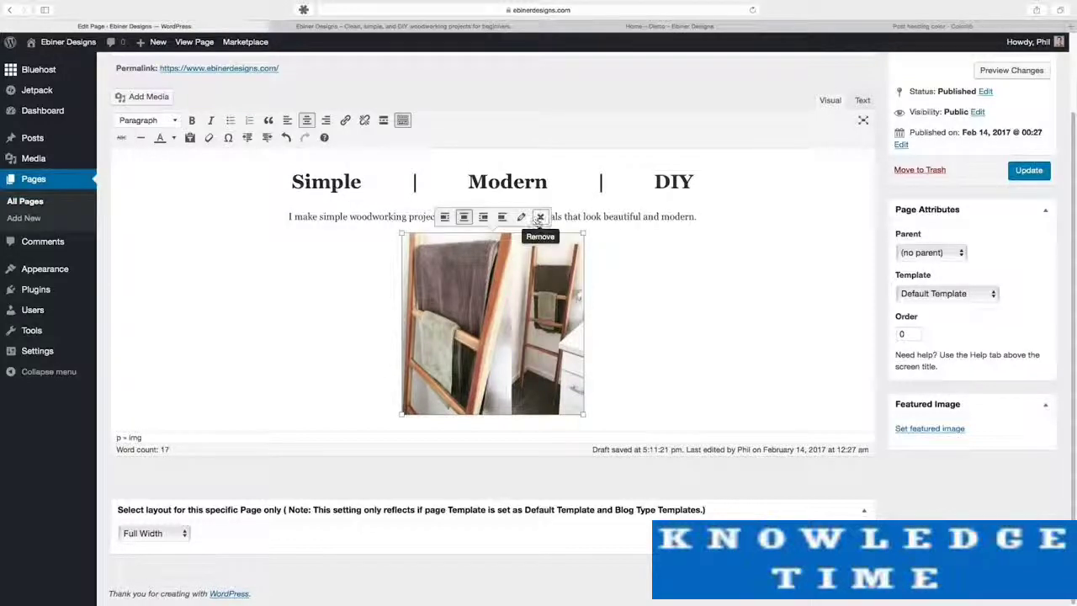
scroll(541, 219, "up", 2)
left_click(541, 308)
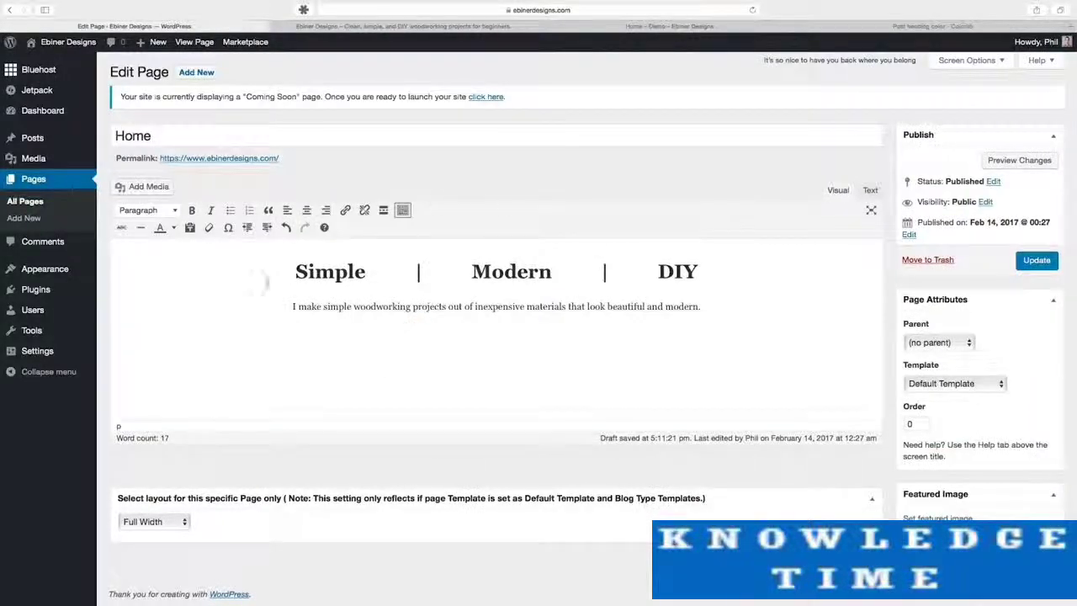
Insert the bathtub tray image from the media library below the intro text and view the Home page preview.
left_click(148, 186)
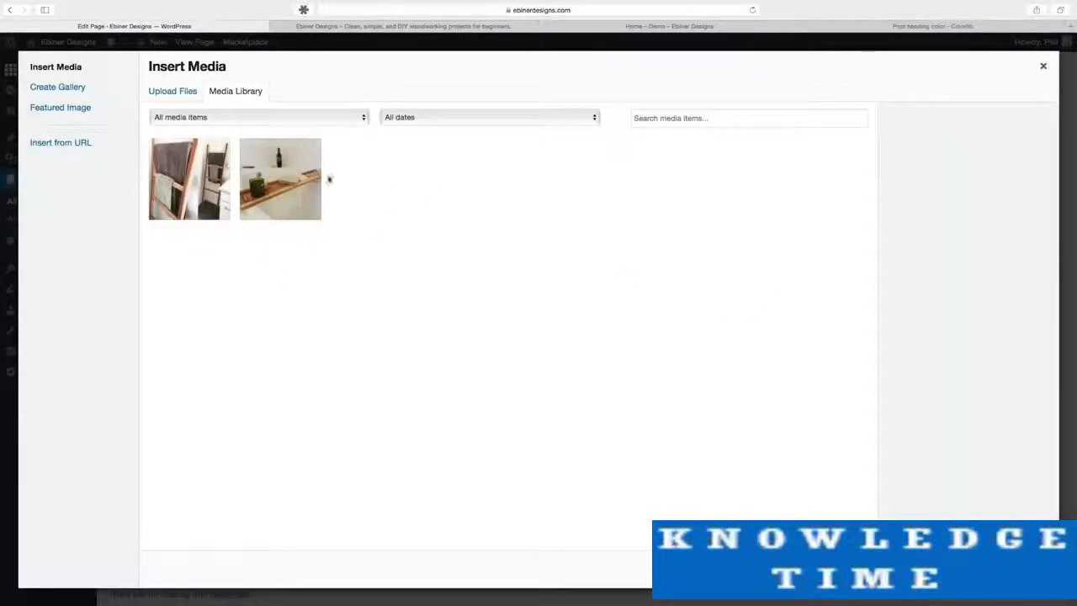
left_click(280, 179)
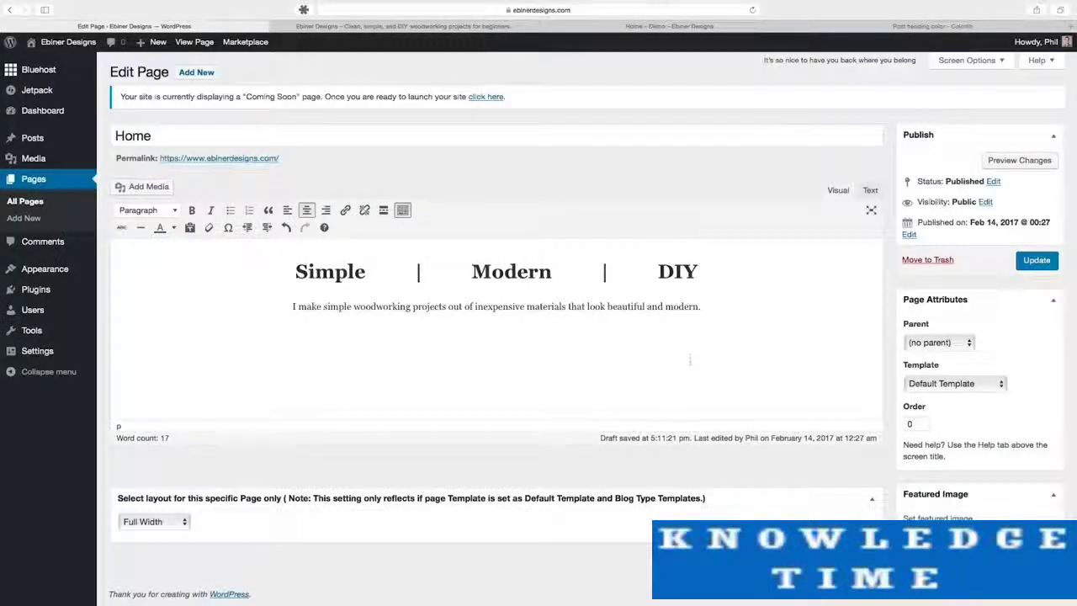
left_click(446, 26)
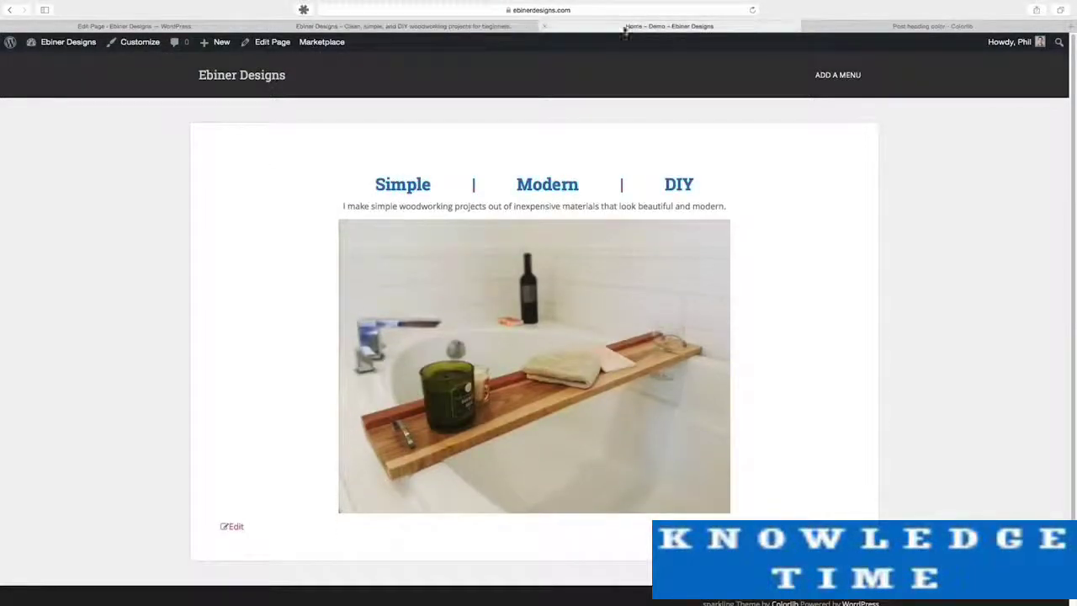
Compare the heading color of Simple | Modern | DIY between the Home page preview and the finished demo page.
left_click(492, 26)
left_click(590, 26)
left_click(497, 28)
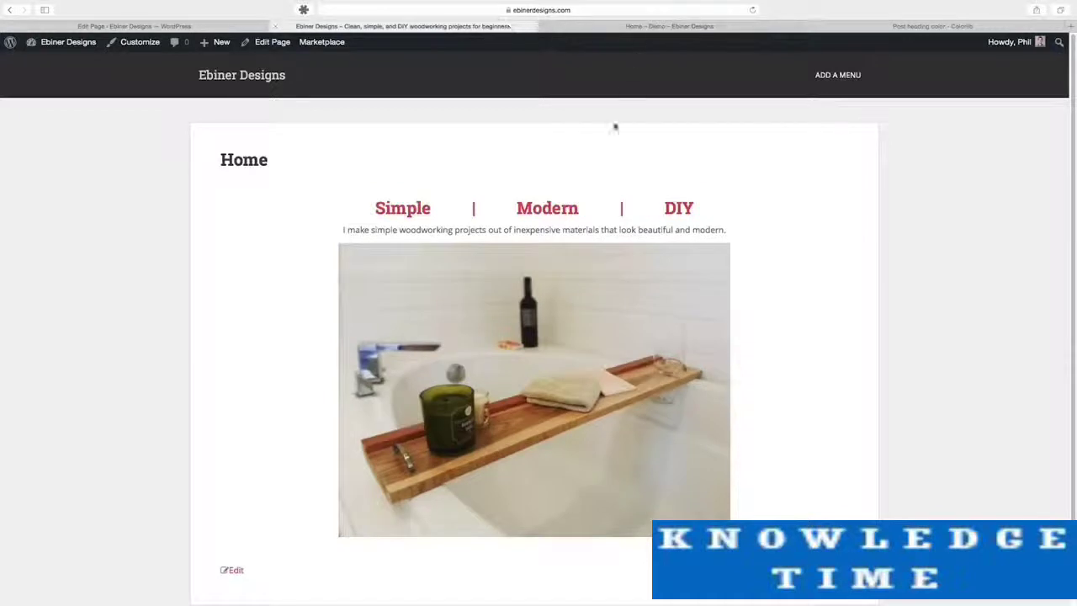
left_click(613, 24)
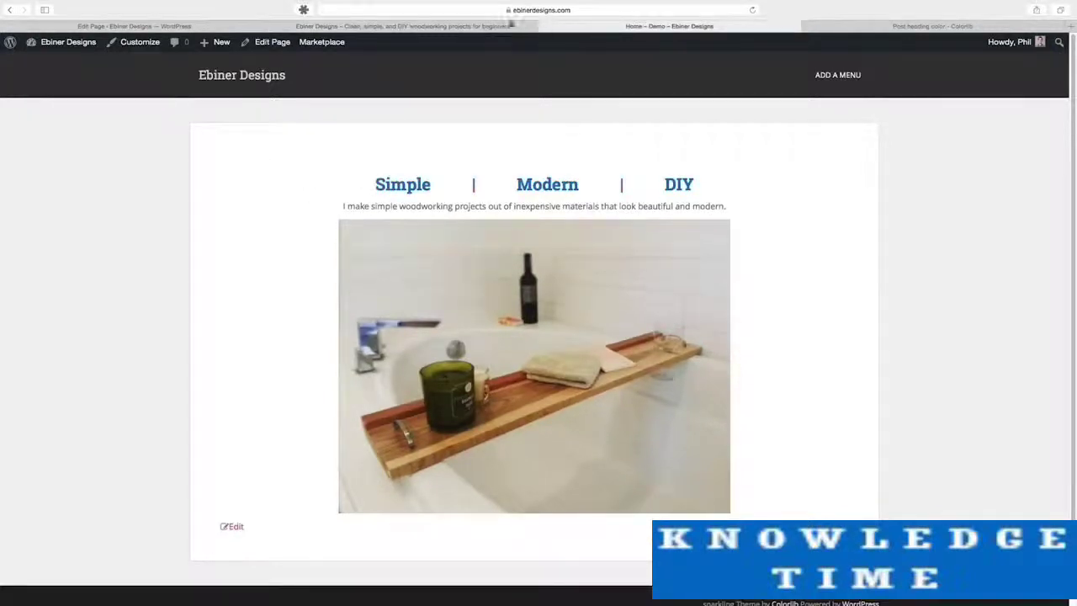
left_click(510, 25)
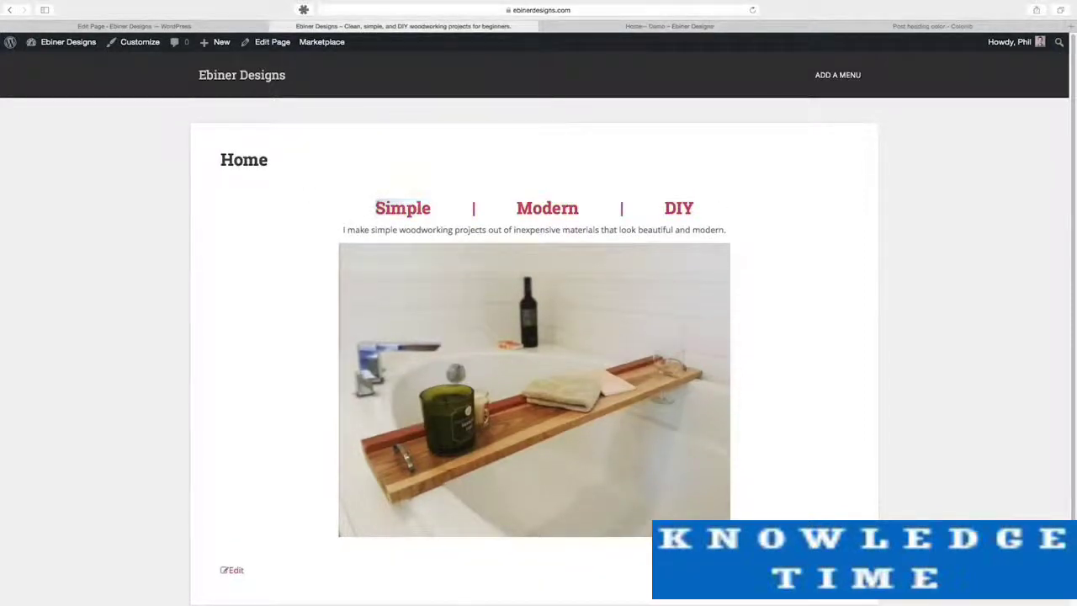
left_click_drag(380, 200, 712, 211)
Open the theme customizer in a separate browser tab and go to the Typography settings of Sparkling Options.
left_click(216, 26)
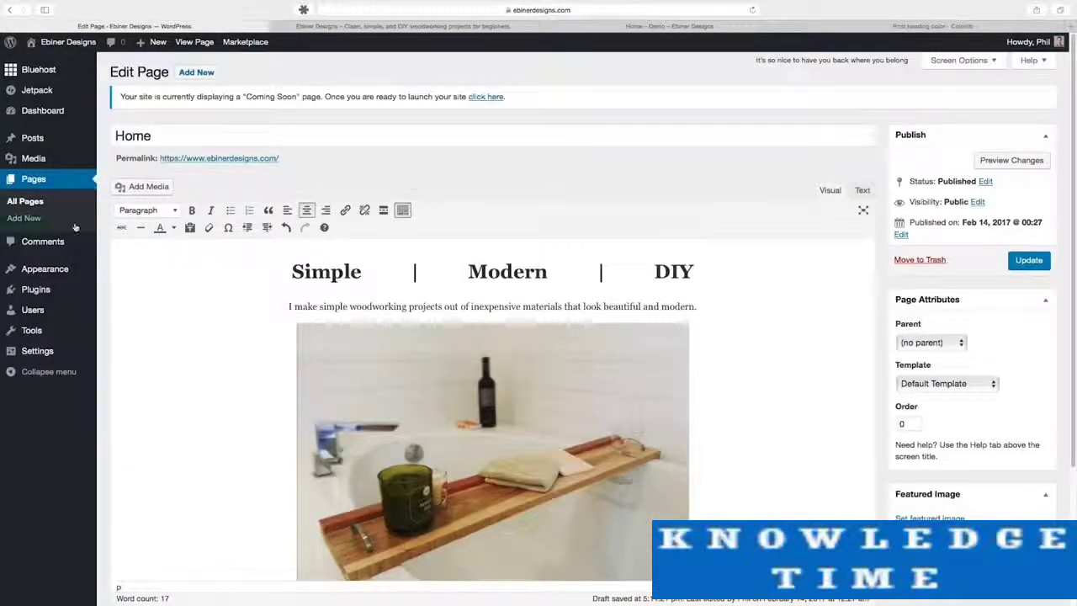
mouse_move(62, 270)
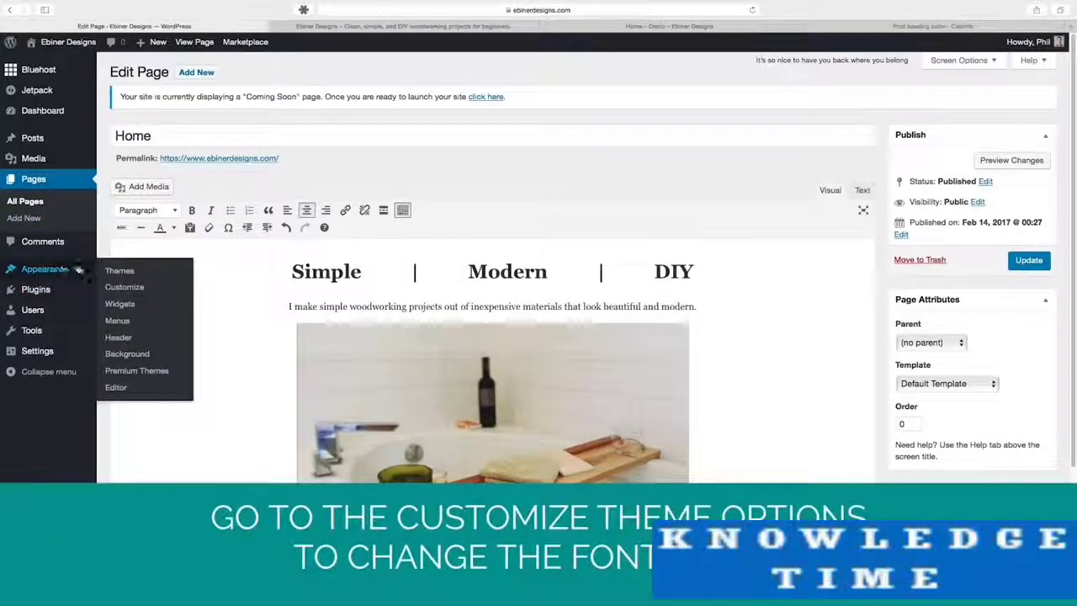
left_click(120, 289, "super")
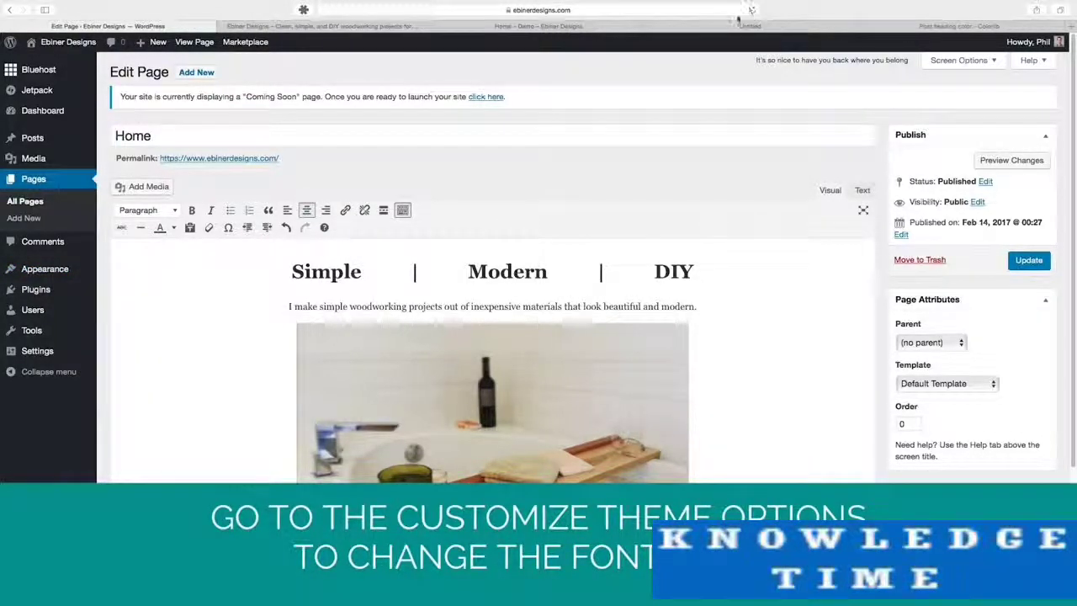
left_click(731, 26)
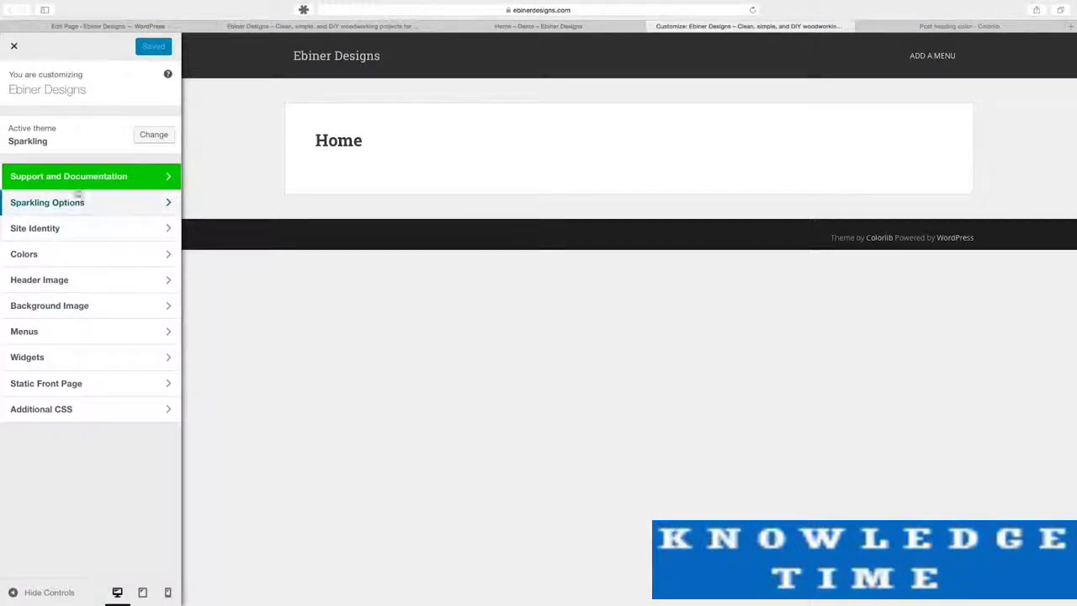
left_click(72, 202)
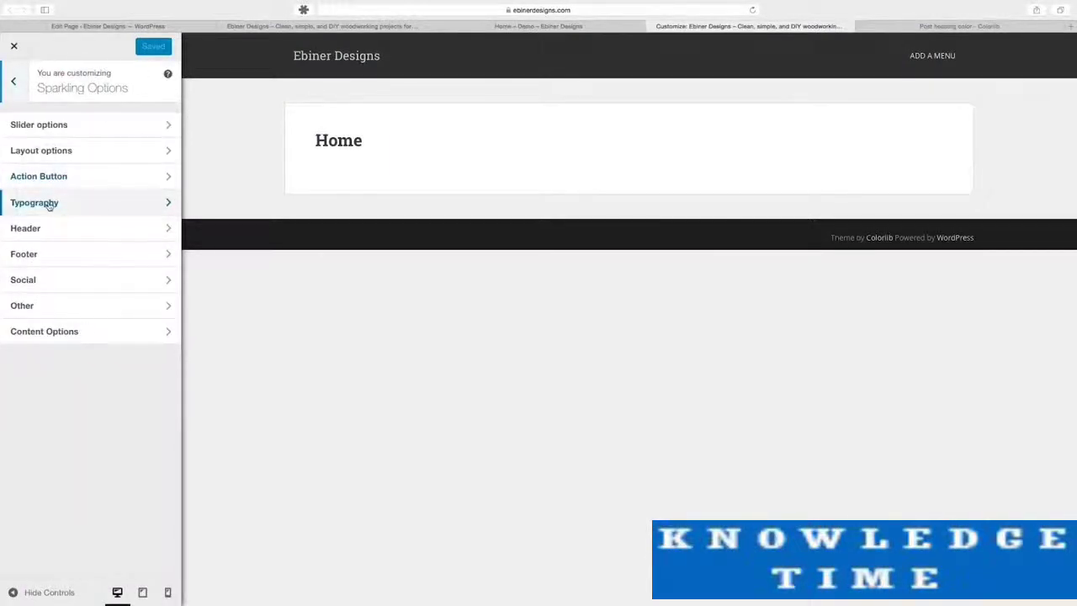
left_click(48, 205)
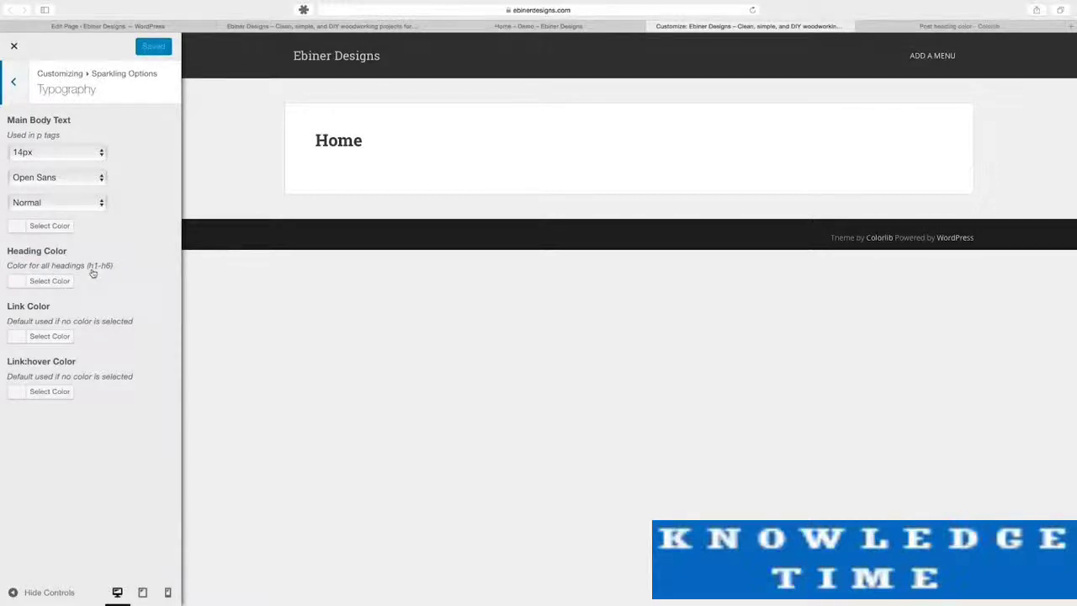
Check the Simple | Modern | DIY heading in the Home page preview and the heading levels available in the page editor.
left_click(446, 27)
left_click(403, 27)
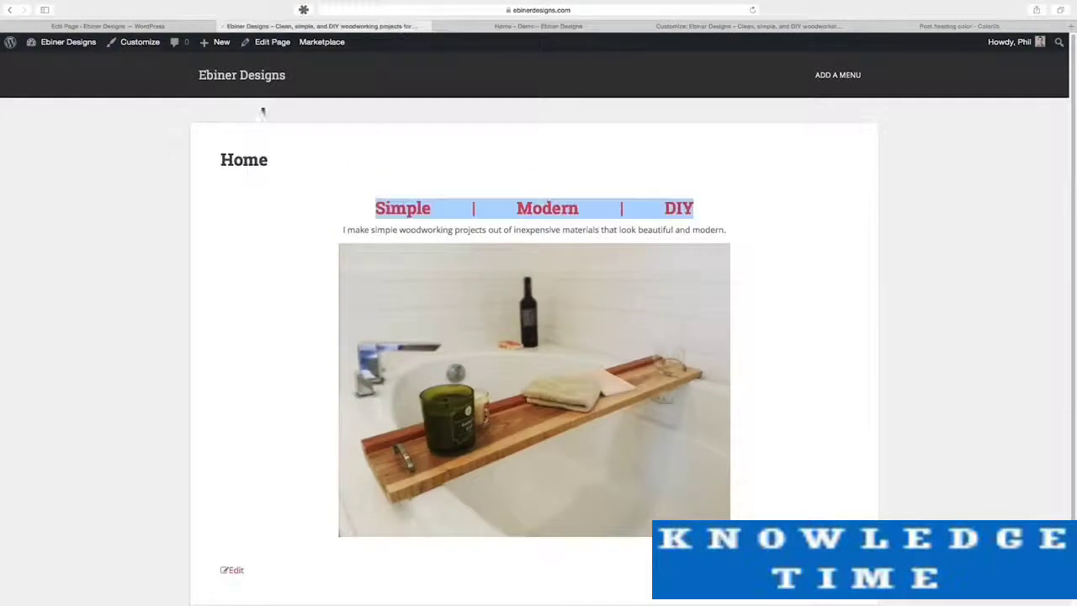
left_click(187, 28)
left_click(148, 210)
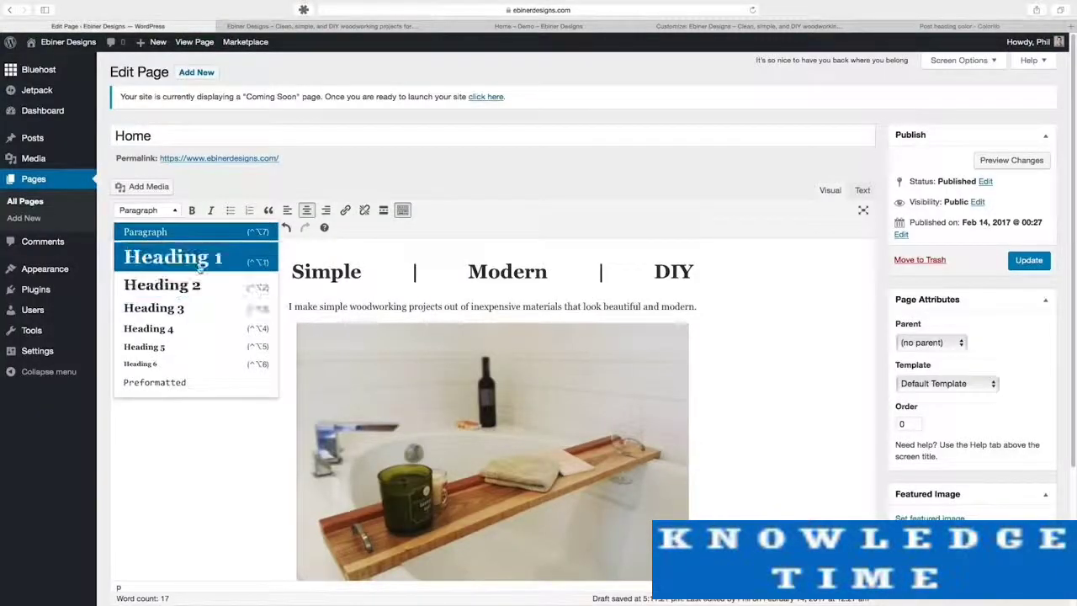
left_click(762, 26)
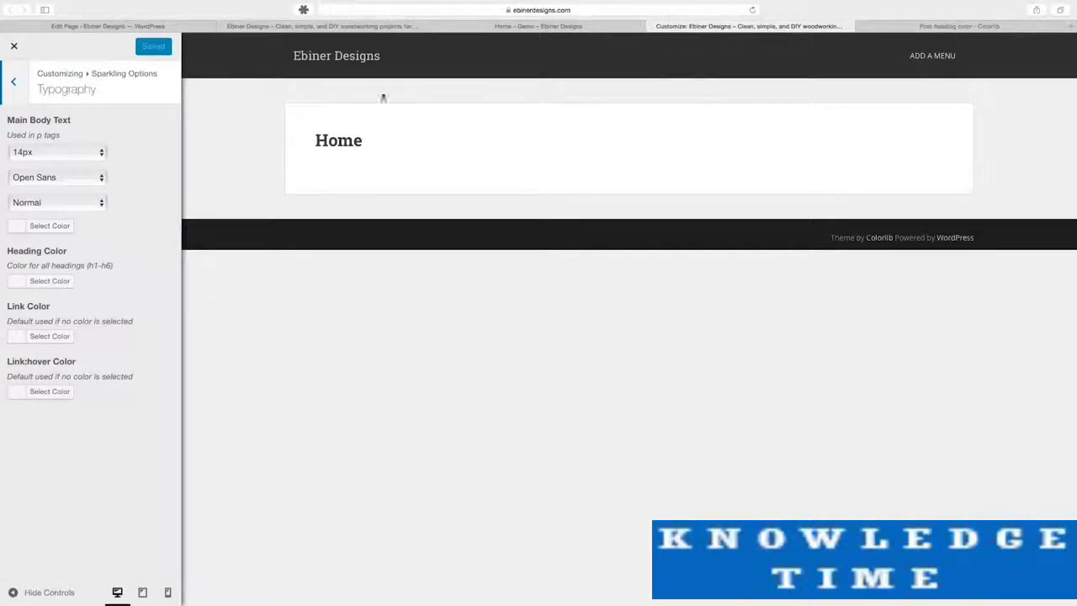
left_click(395, 26)
left_click(473, 209)
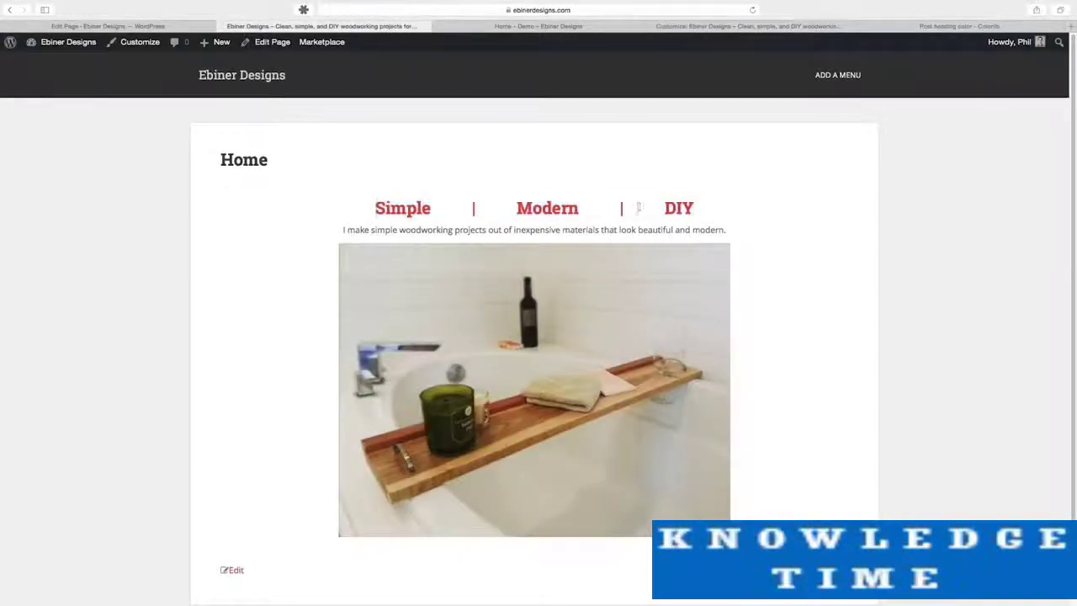
Set the Heading Color for all headings to dark brown #703800 in the customizer's Typography settings and publish the change.
left_click(783, 27)
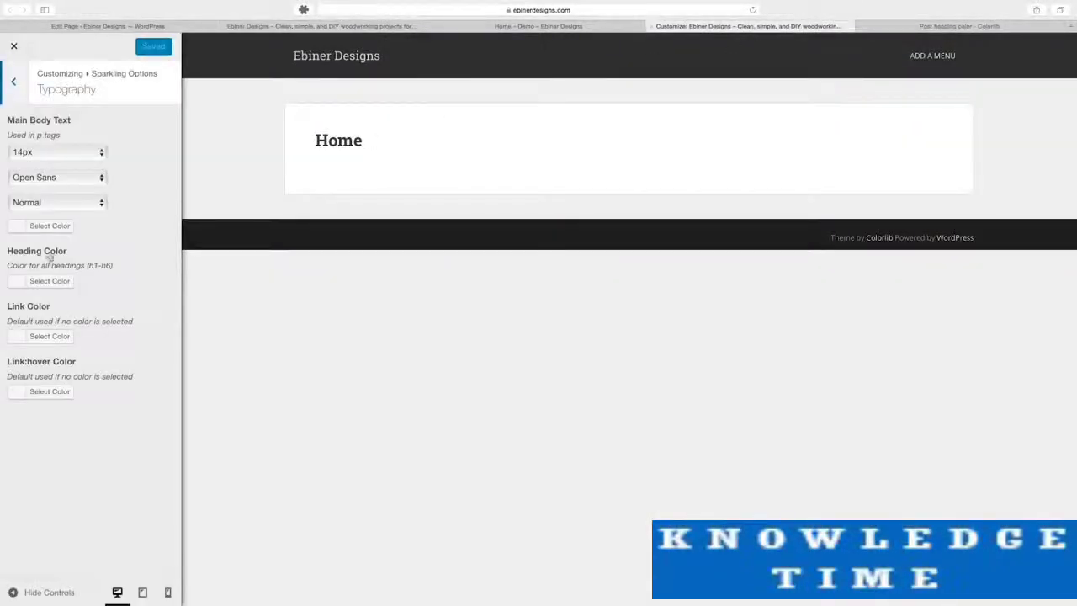
left_click(63, 282)
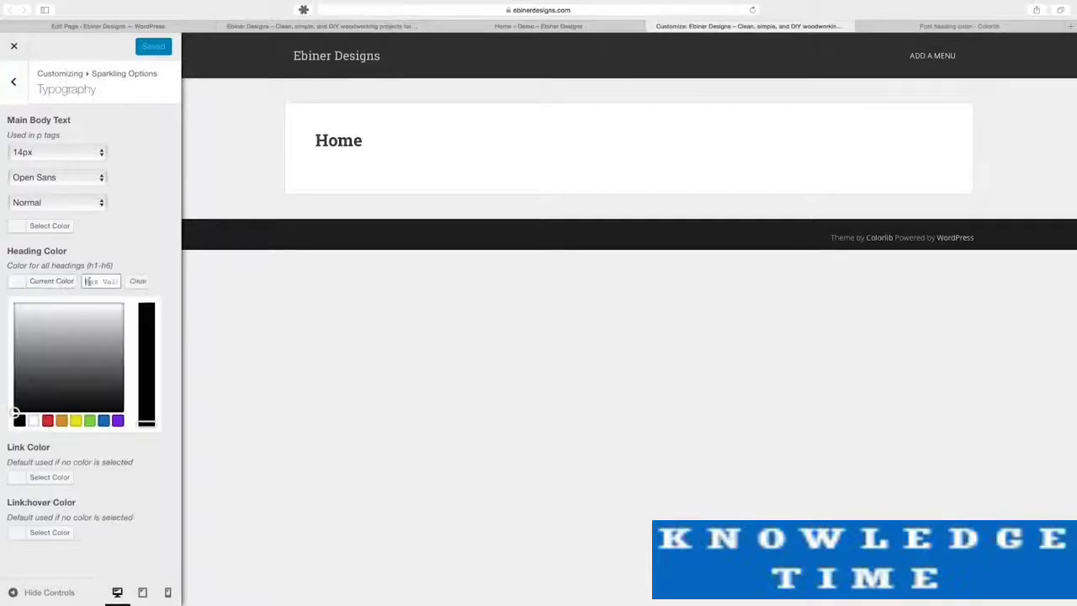
left_click(102, 420)
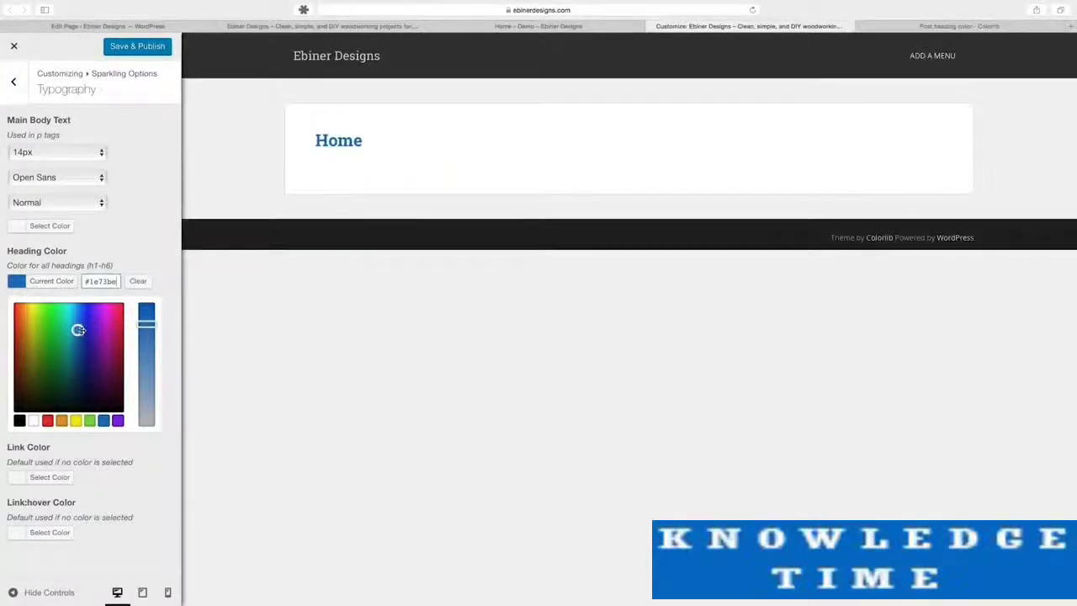
left_click_drag(78, 330, 28, 368)
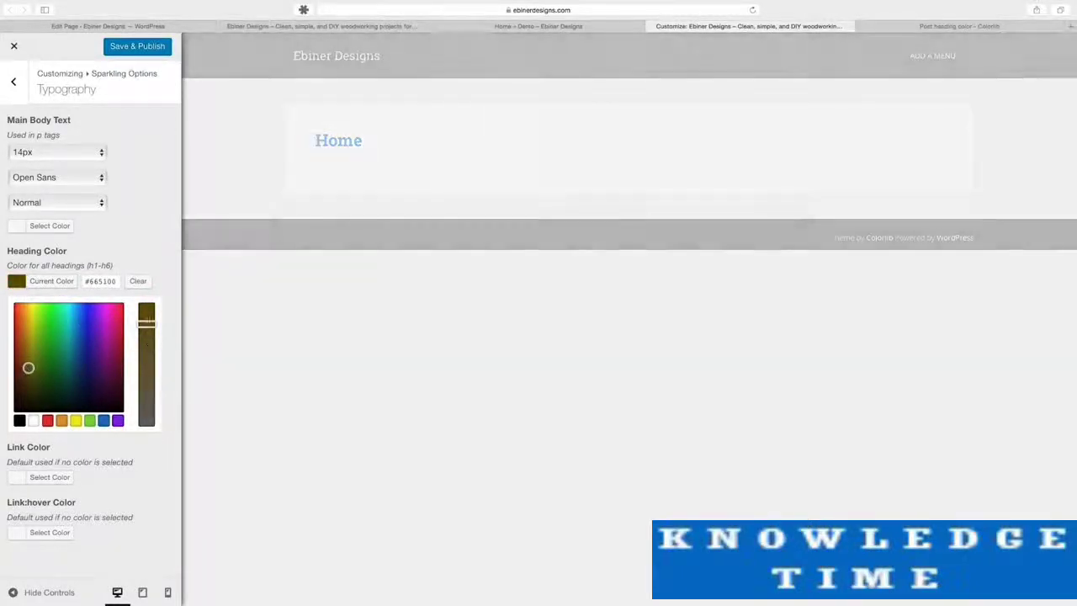
left_click_drag(149, 317, 148, 302)
left_click_drag(28, 368, 24, 364)
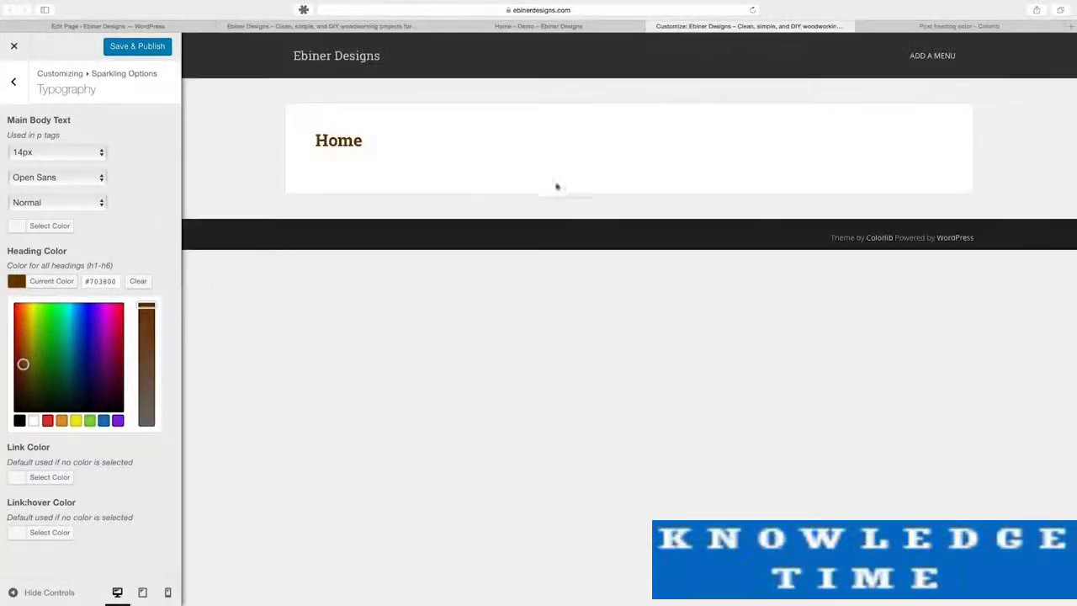
left_click(131, 47)
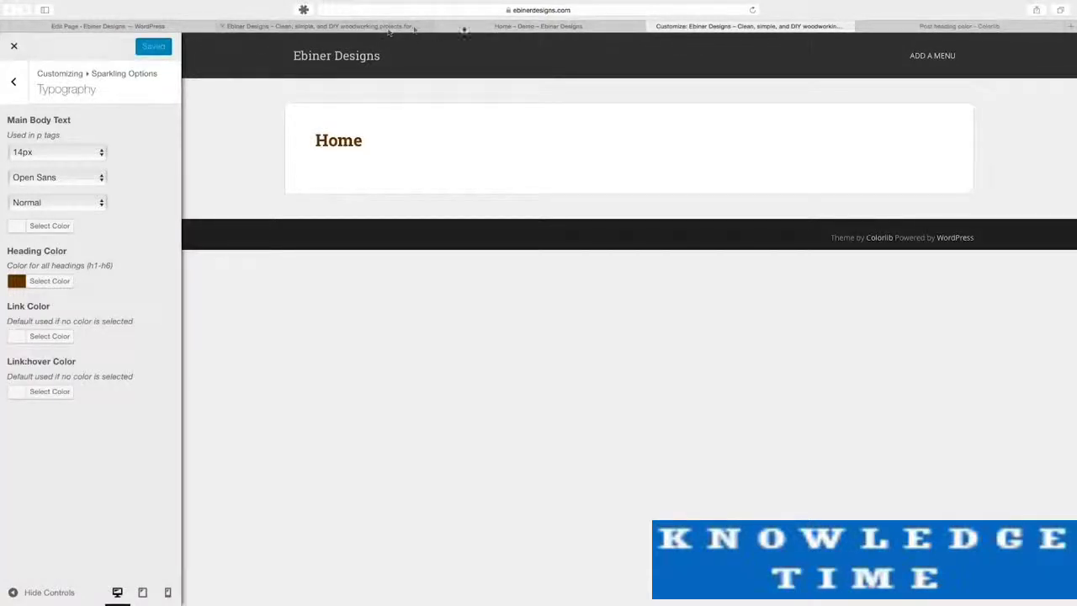
Reload the Home page preview and inspect the color of the Simple | Modern | DIY heading.
left_click(404, 26)
left_click(490, 10)
key("Return")
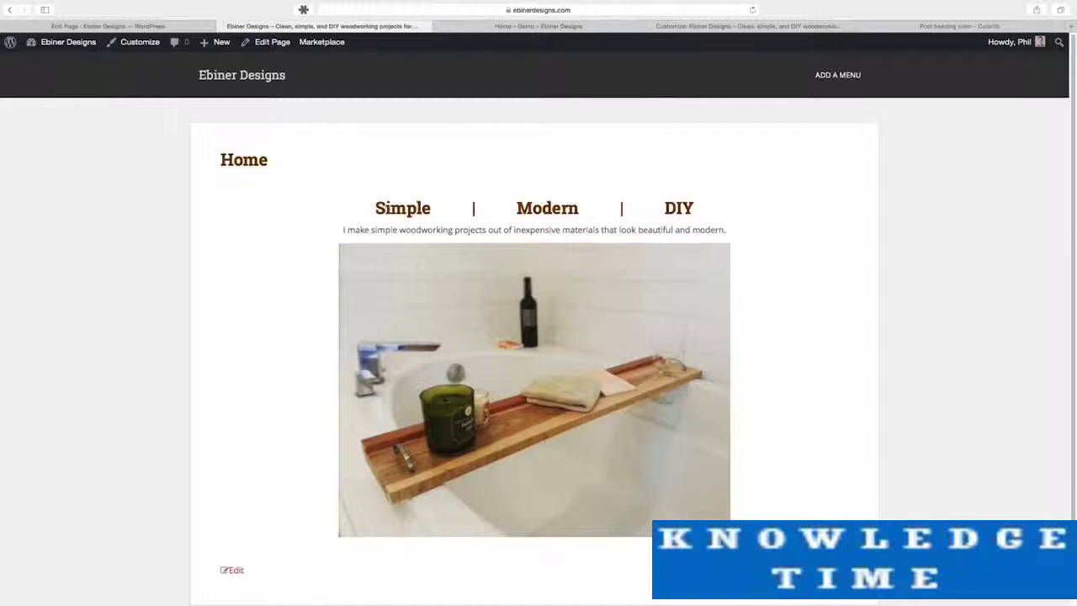
left_click_drag(376, 208, 698, 208)
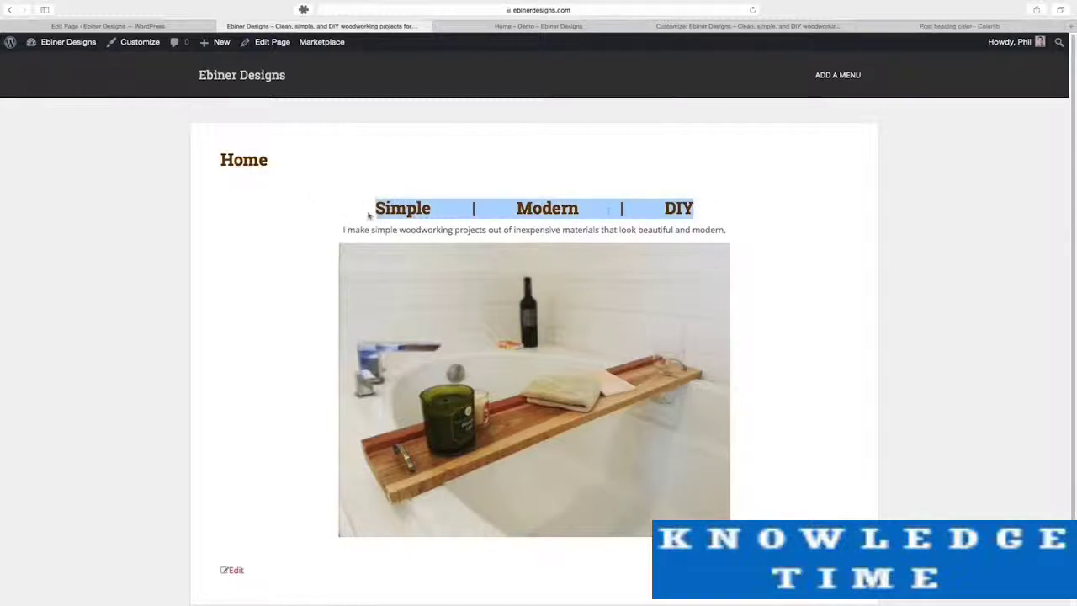
left_click(728, 207)
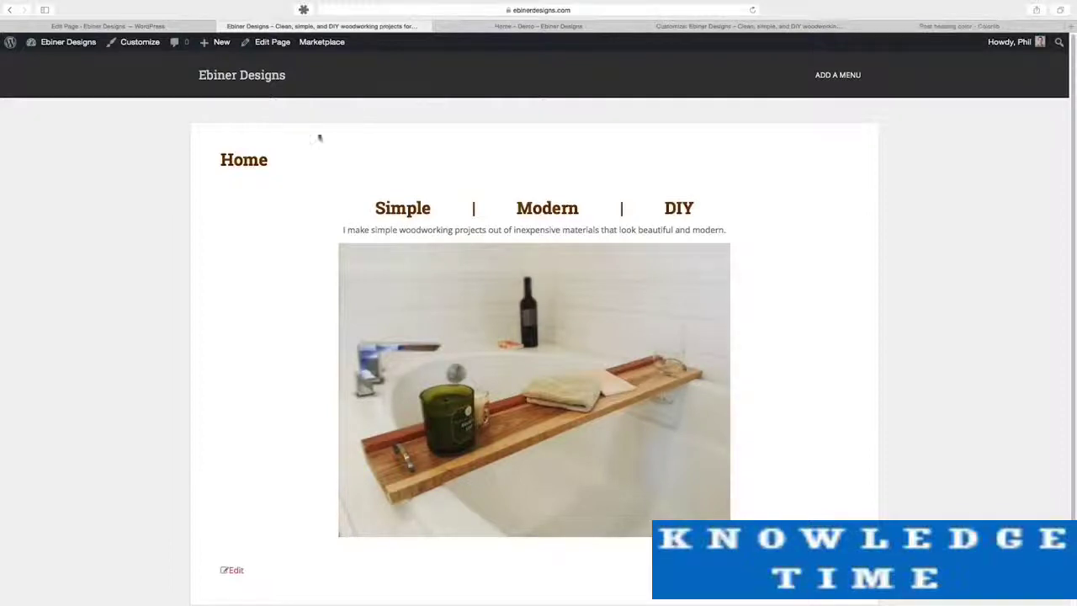
Enable the Discussion and Custom Fields boxes in the screen options of the Home page editor.
left_click(169, 26)
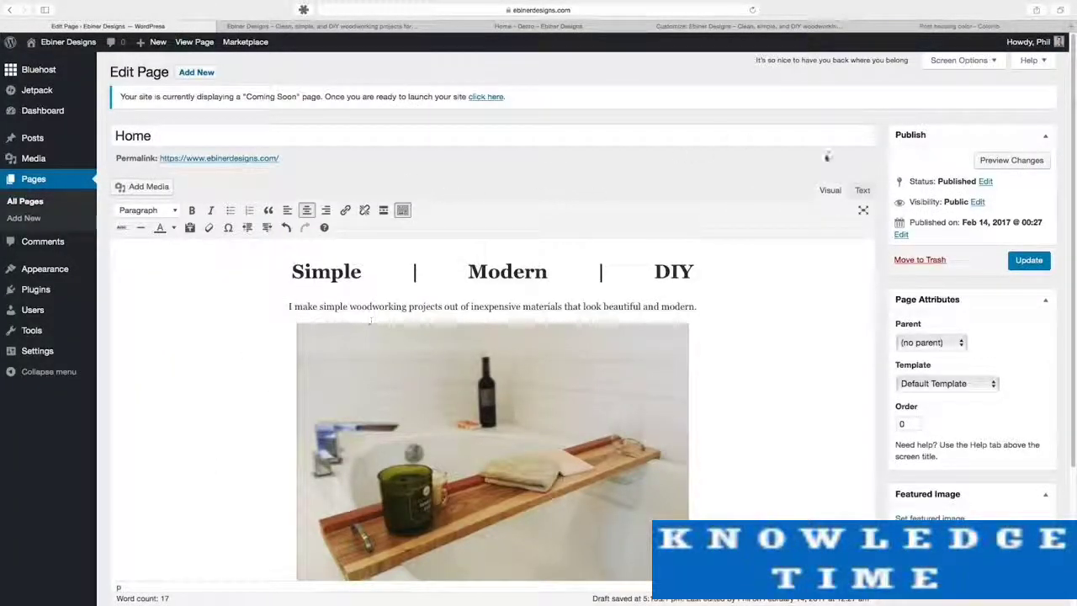
scroll(371, 321, "down", 5)
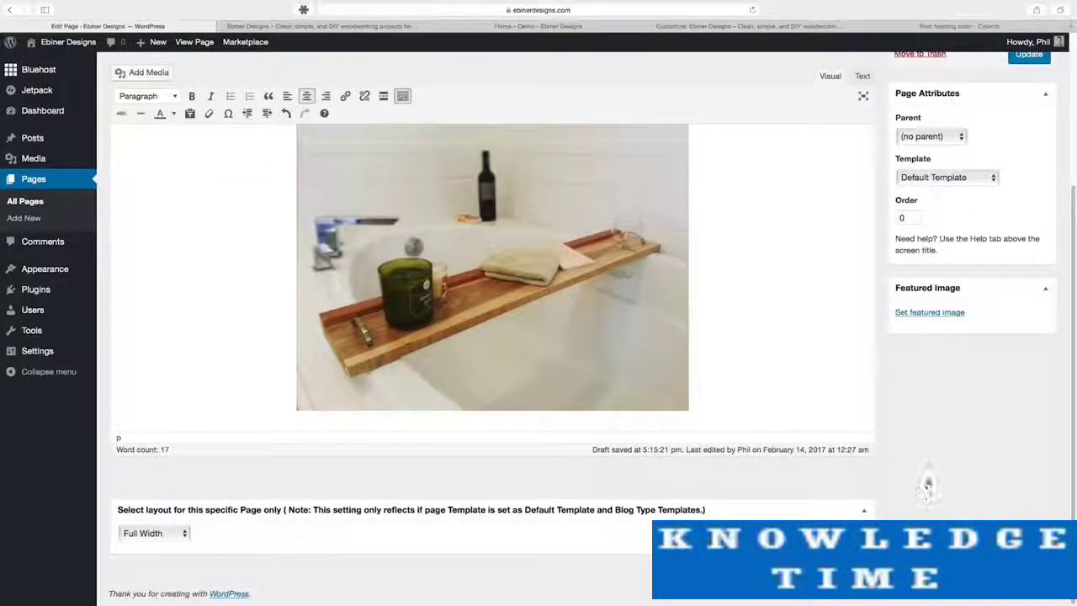
scroll(931, 464, "up", 5)
scroll(852, 203, "down", 2)
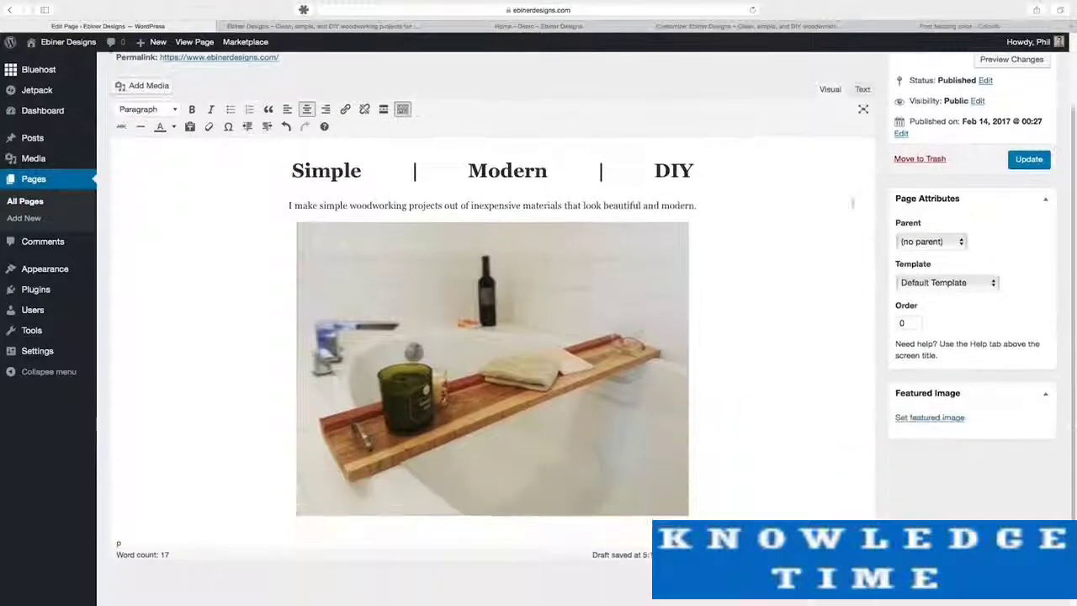
scroll(852, 203, "down", 3)
scroll(902, 434, "up", 2)
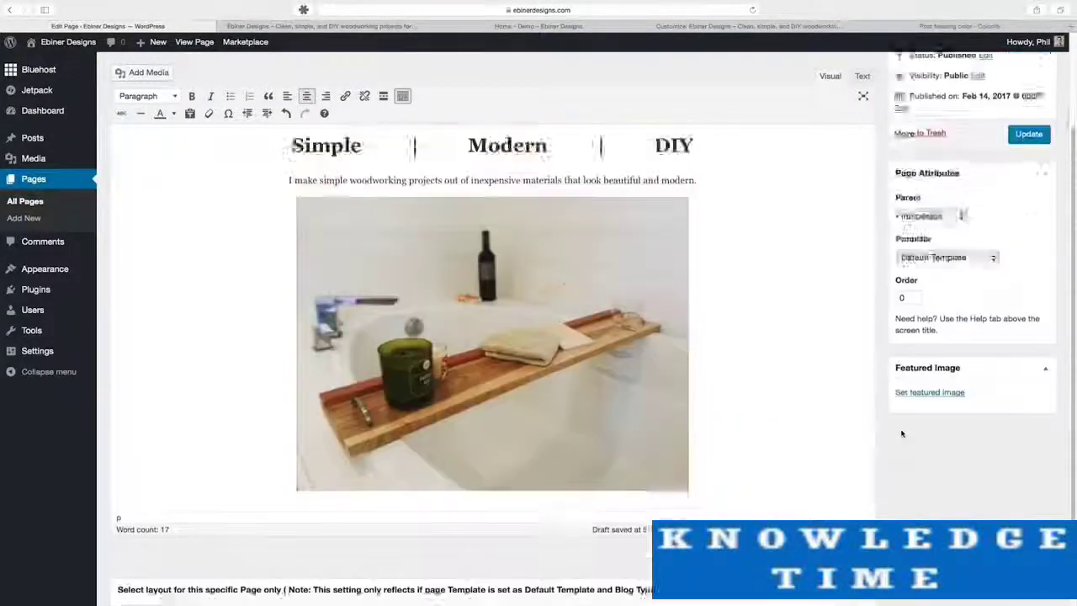
scroll(903, 433, "up", 3)
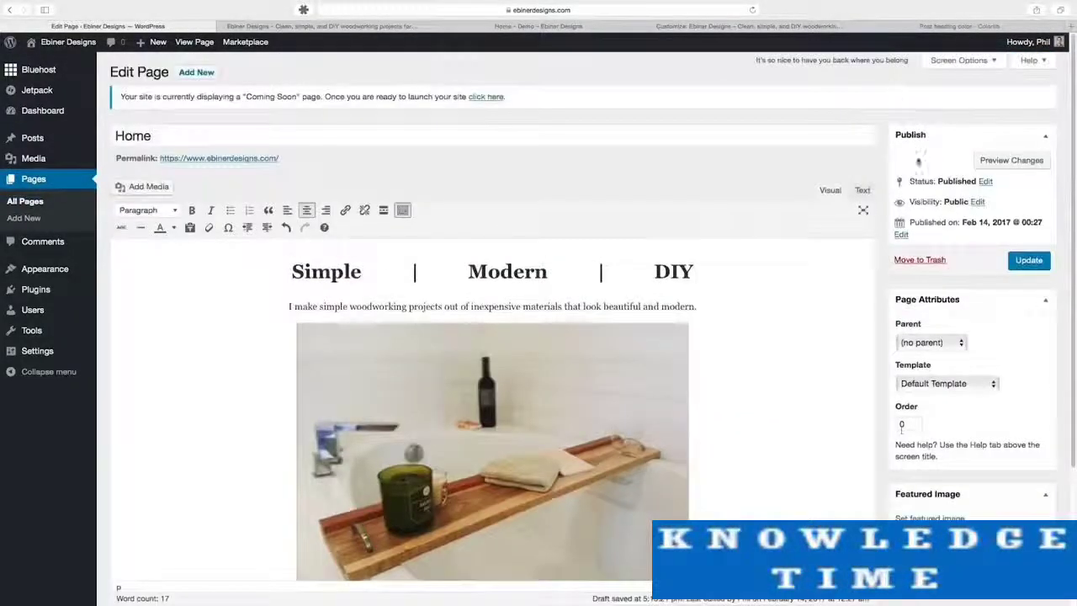
left_click(976, 60)
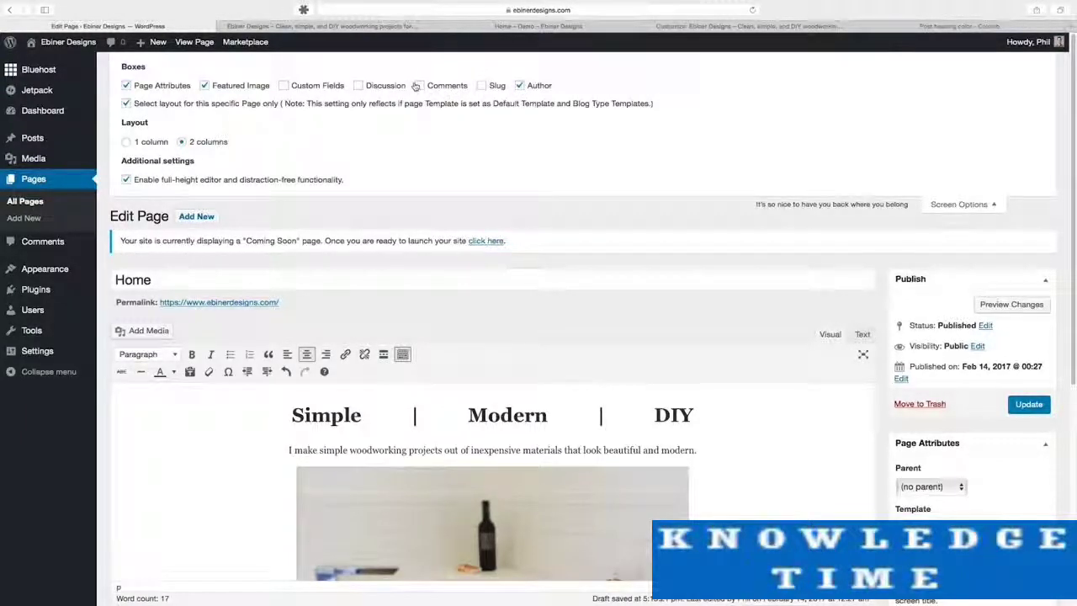
left_click(357, 85)
left_click(284, 85)
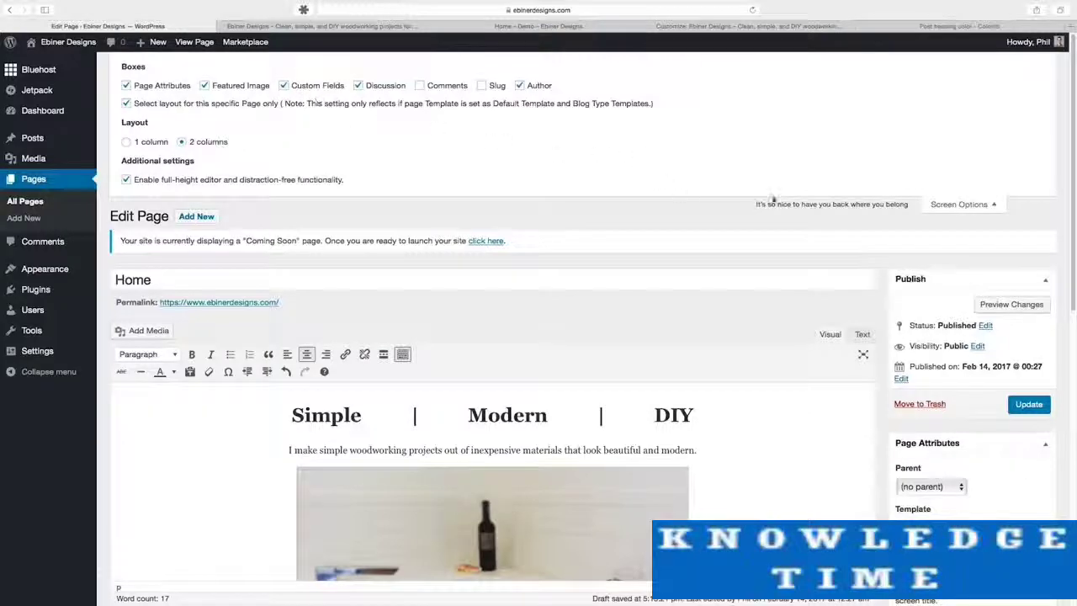
left_click(959, 204)
Examine the Custom Fields and Discussion boxes below the Home page content, including the comment and trackback options.
scroll(898, 272, "down", 10)
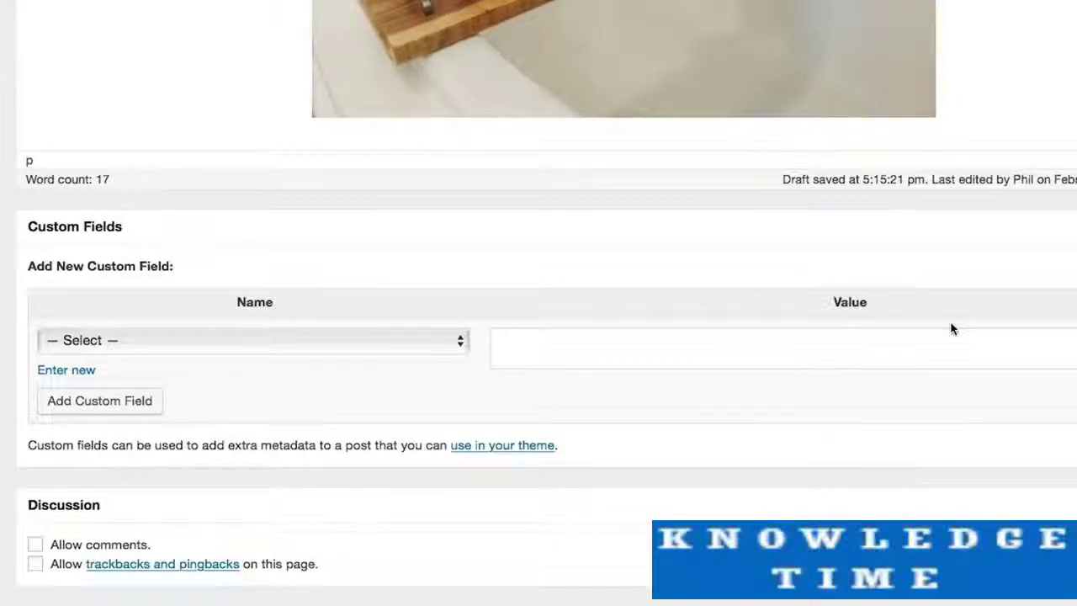
scroll(957, 302, "up", 4)
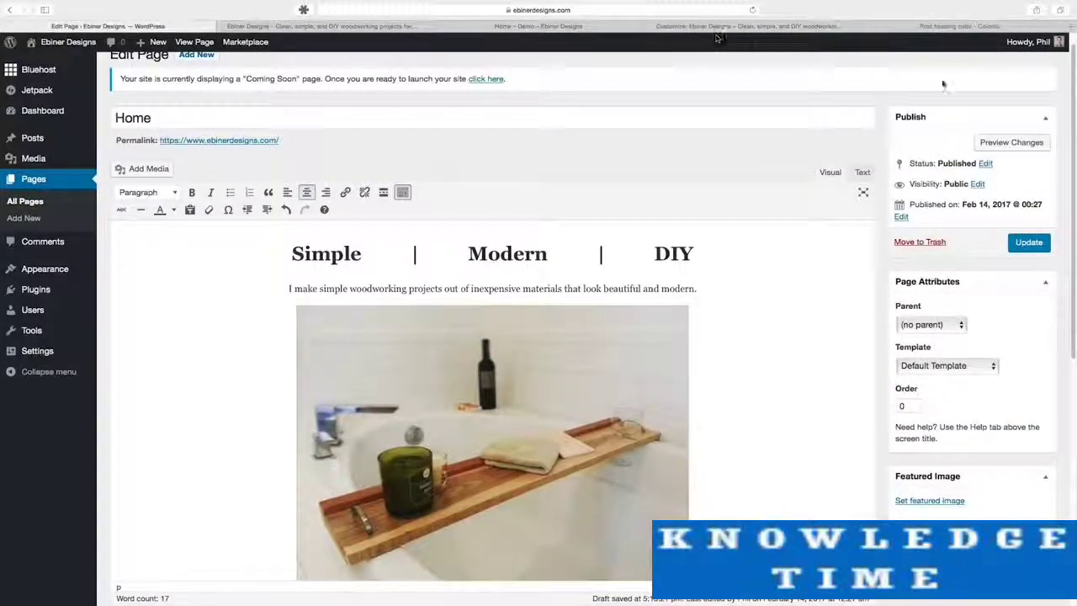
scroll(842, 96, "up", 1)
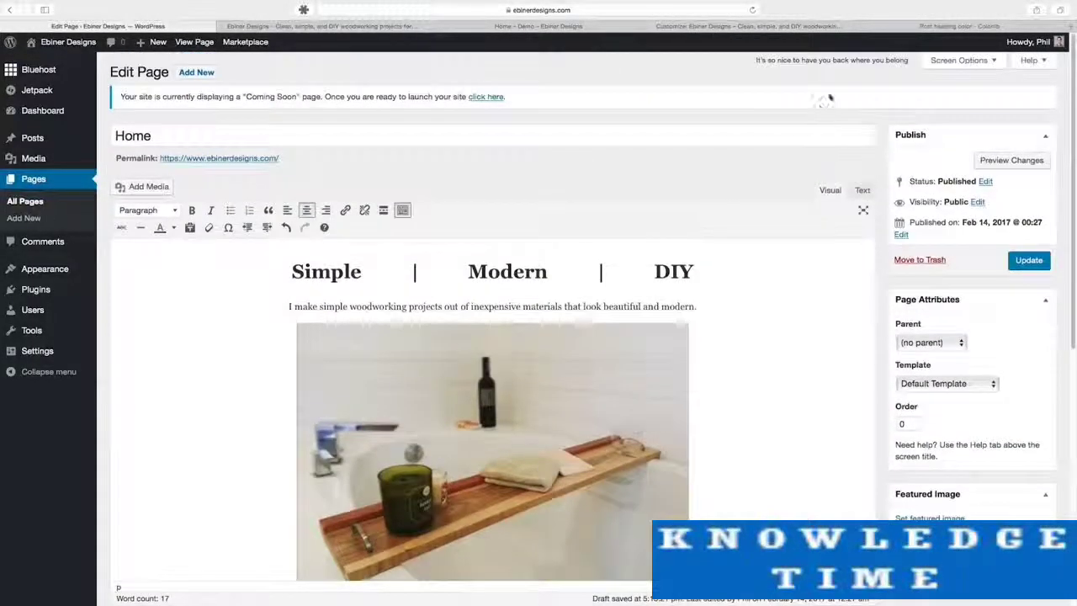
Turn off the Custom Fields, Discussion and Author boxes in the Home page editor's screen options.
left_click(985, 61)
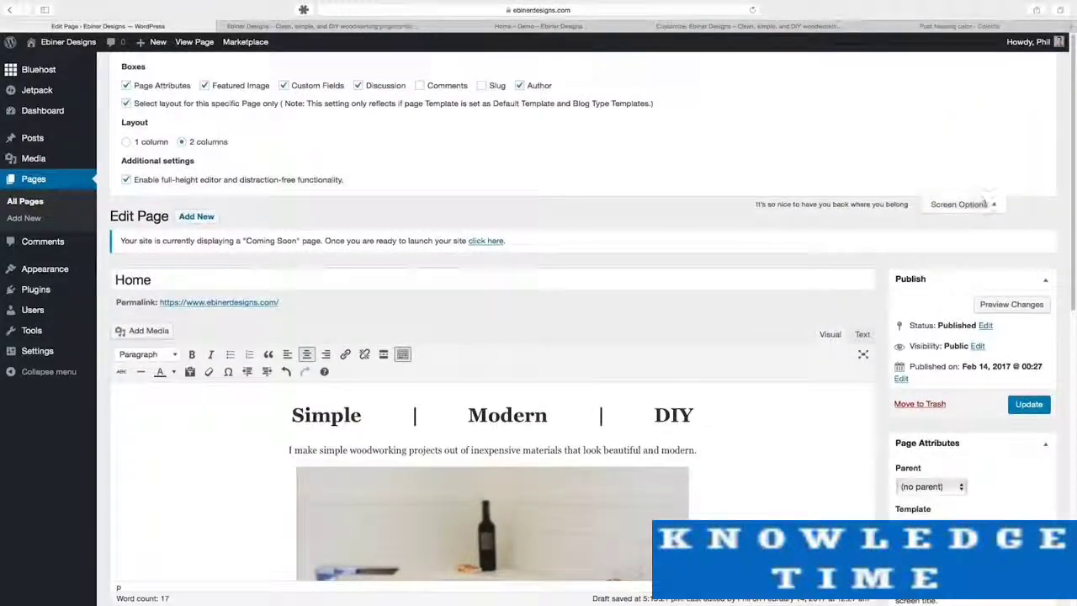
left_click(284, 85)
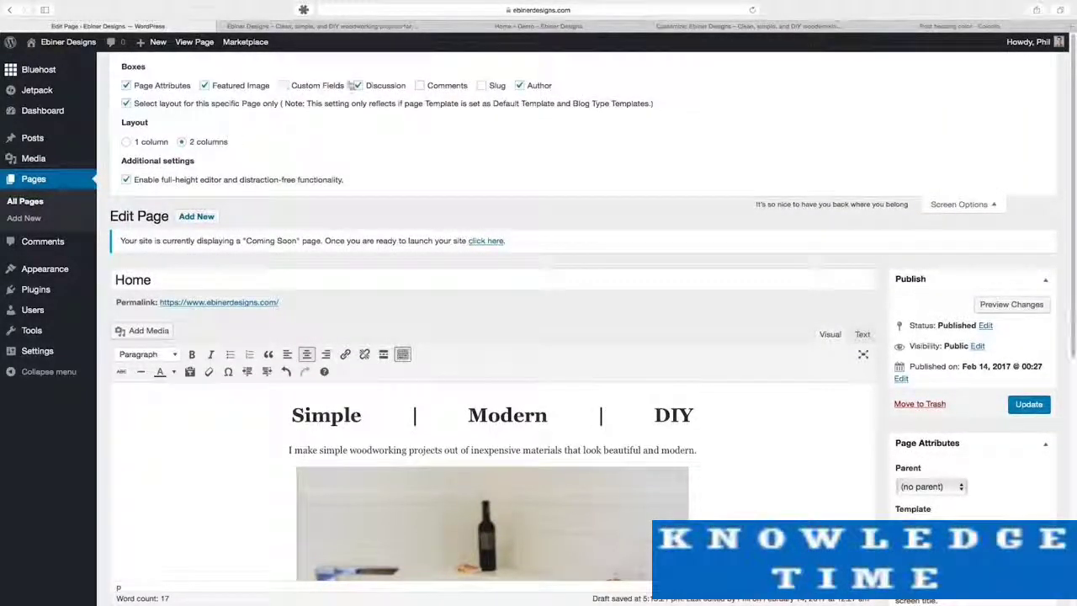
left_click(358, 85)
left_click(519, 85)
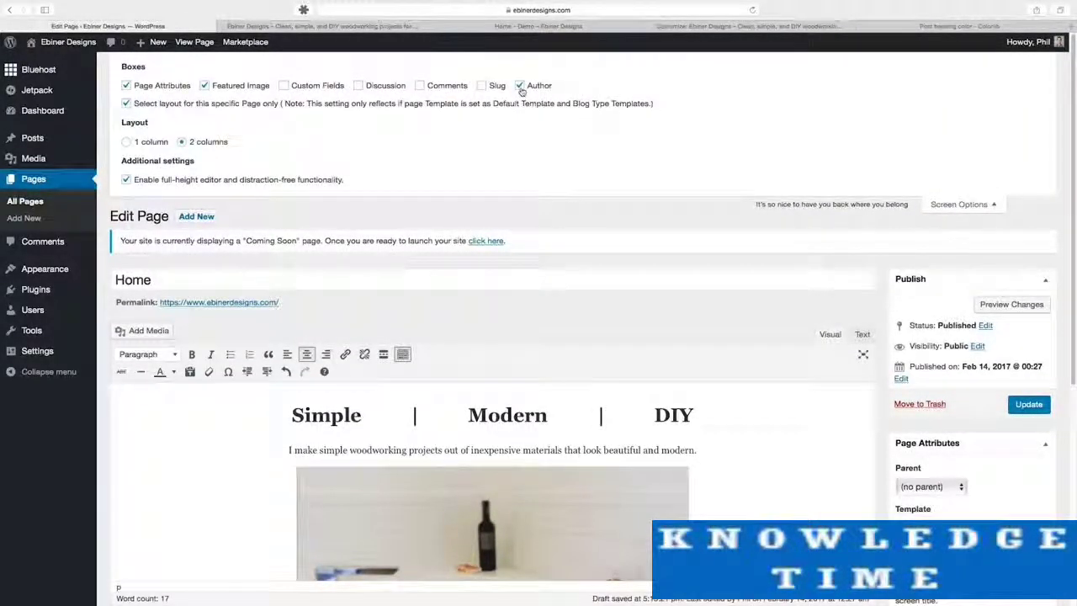
left_click(966, 205)
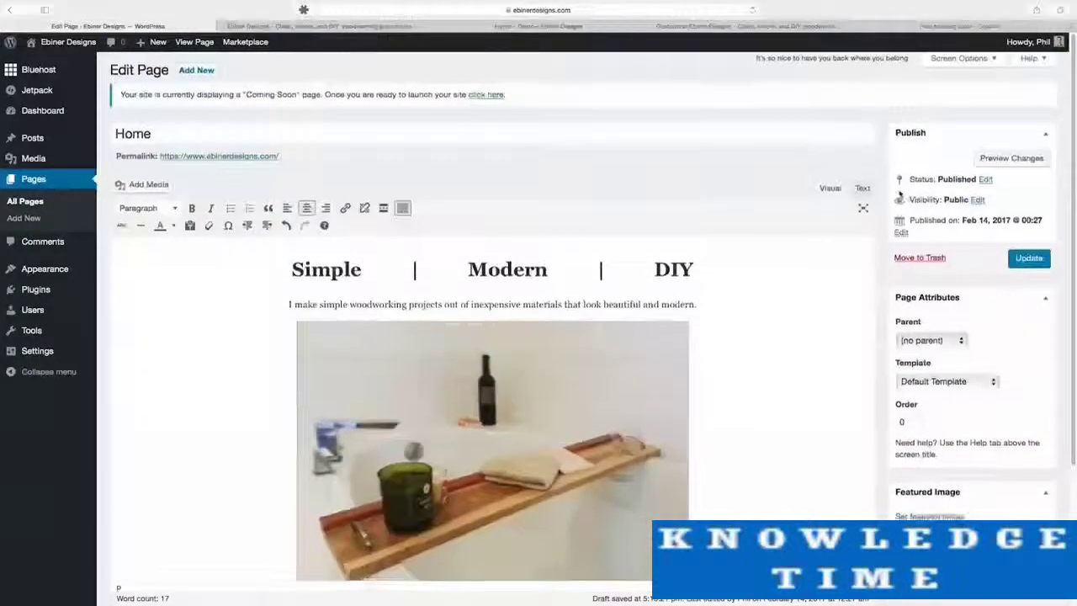
scroll(960, 277, "down", 3)
scroll(921, 380, "up", 3)
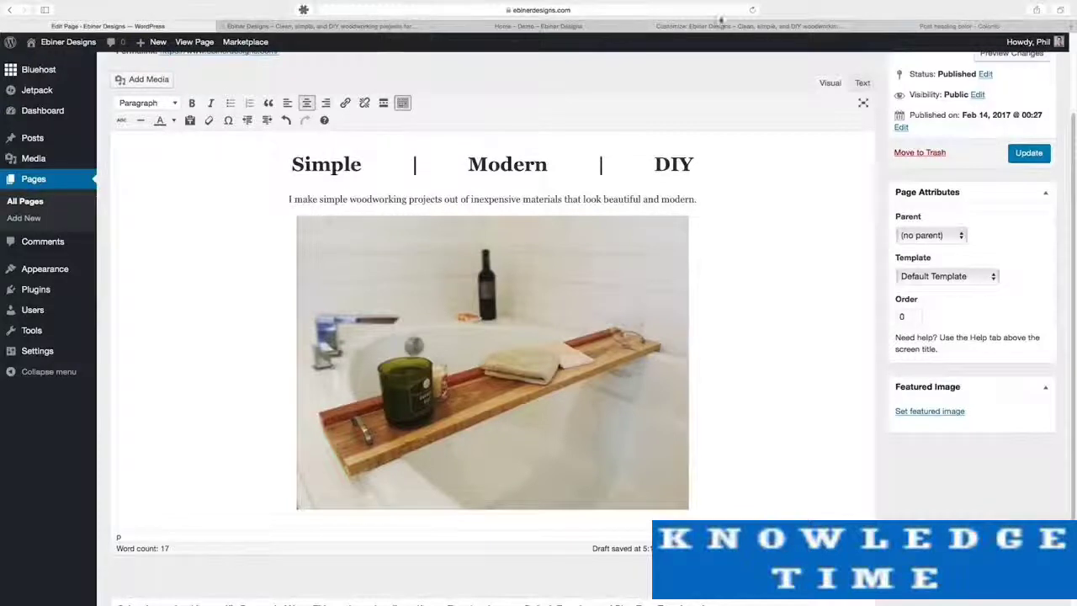
Search Google for "remove page title sparkling wordpress" and open the Colorlib thread on removing the Sparkling theme's page title.
left_click(944, 27)
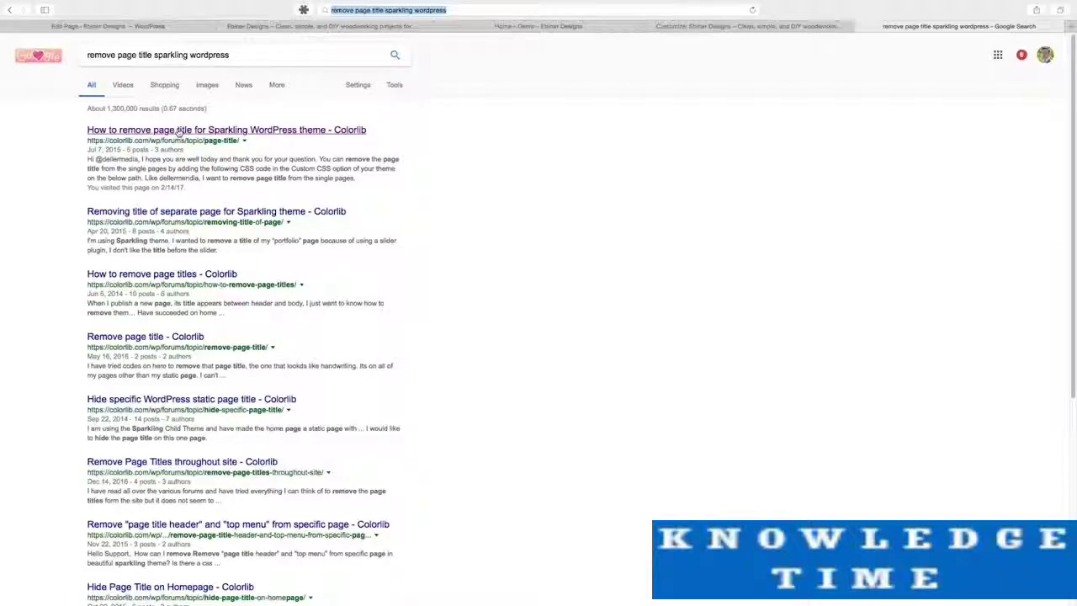
left_click(178, 131)
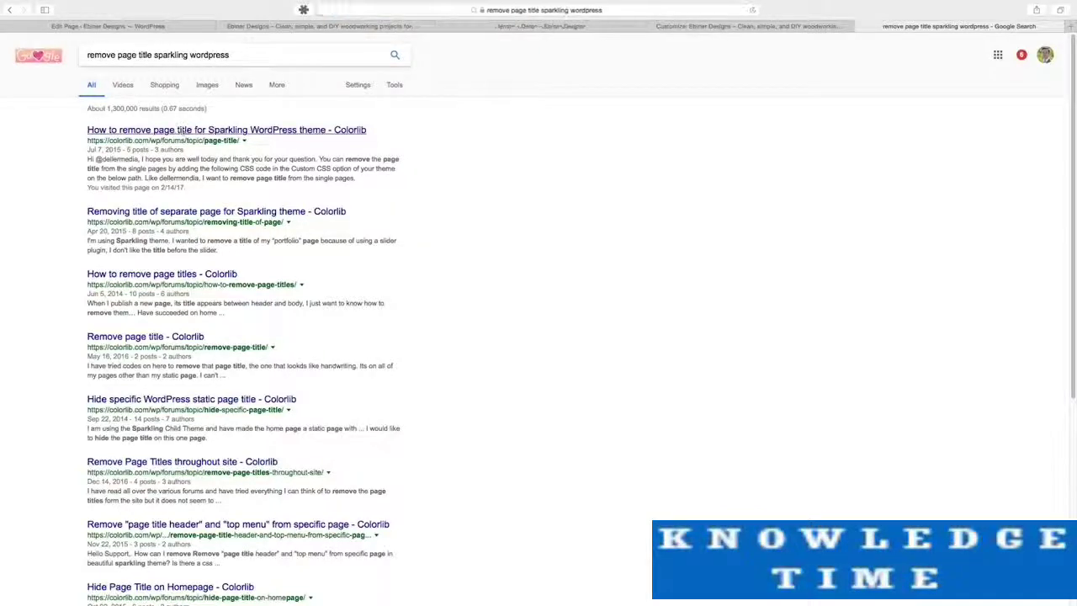
scroll(538, 246, "down", 2)
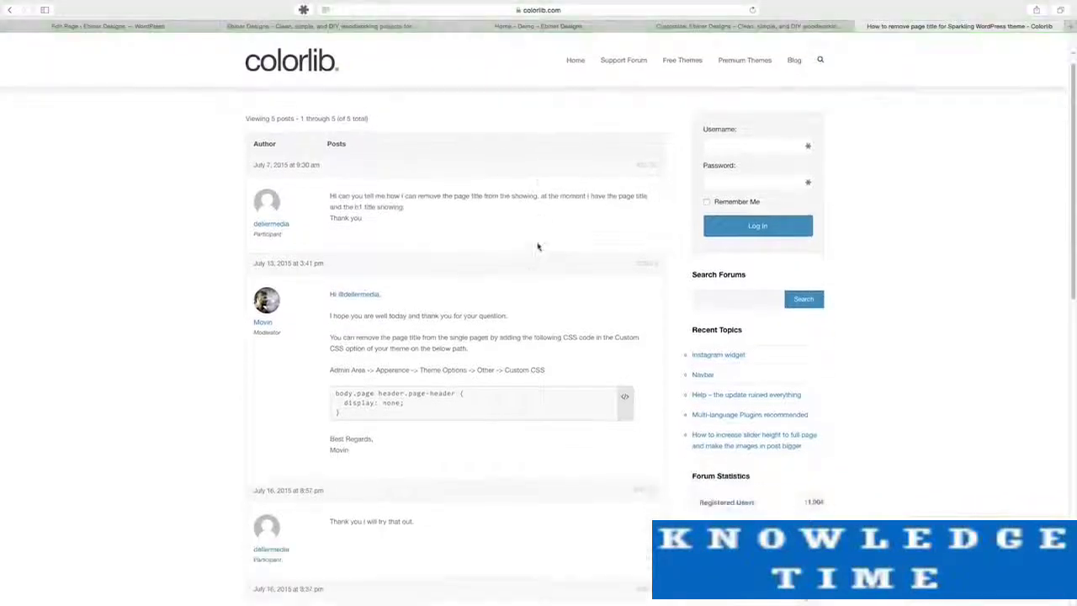
Select the whole body.page header.page-header CSS snippet in the moderator's reply of the Colorlib thread.
left_click_drag(355, 420, 336, 392)
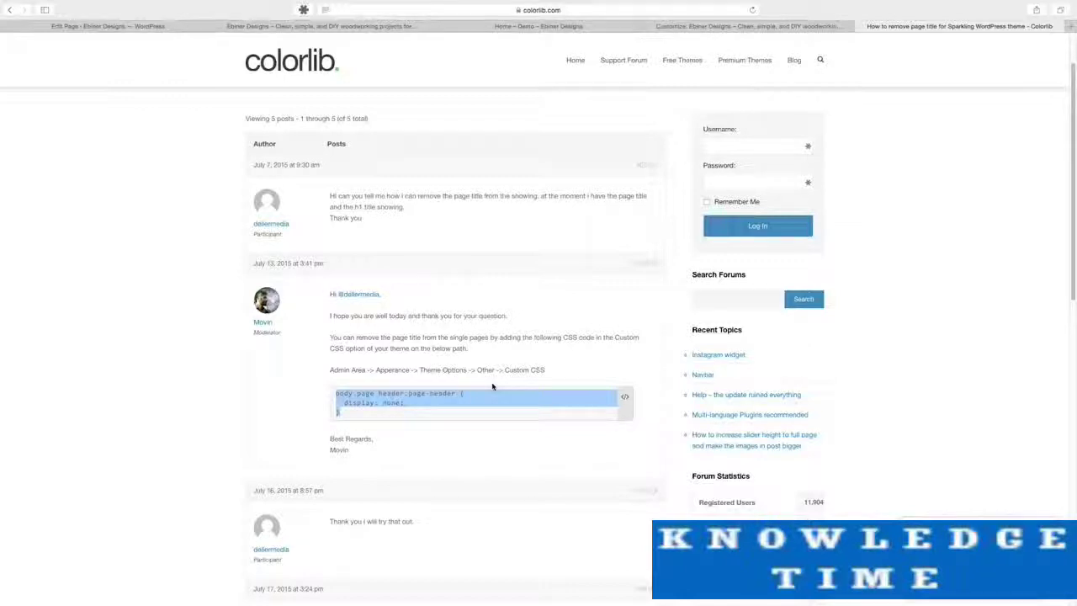
left_click(396, 421)
left_click_drag(383, 412, 334, 391)
Switch to Notes and copy the CSS code saved after "Remove page header:" in the Sparkling Theme Options note.
key("super+Tab")
key("super+Tab")
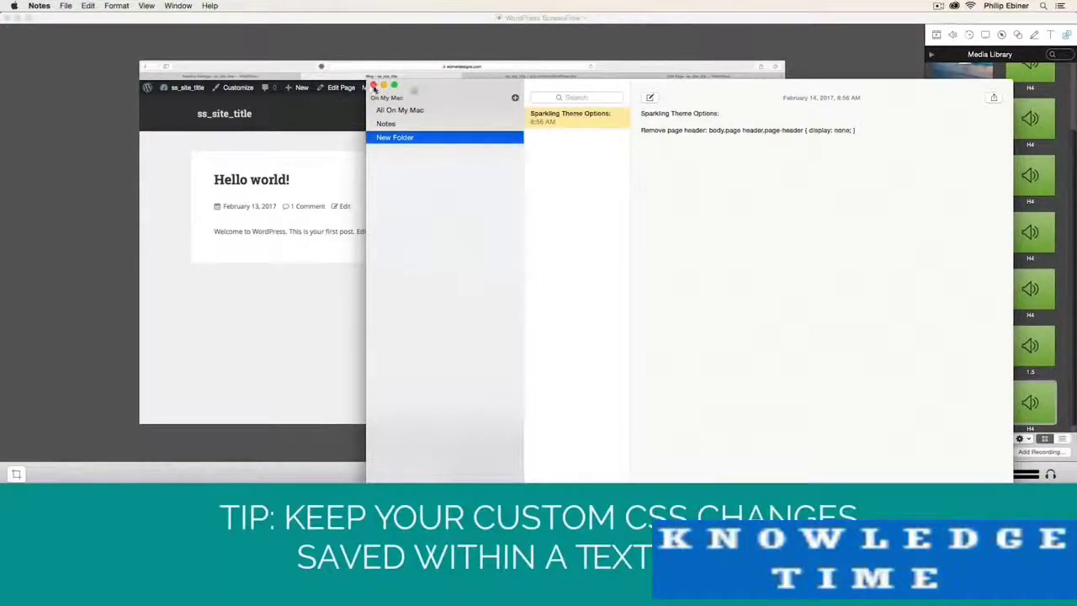
left_click_drag(447, 87, 309, 87)
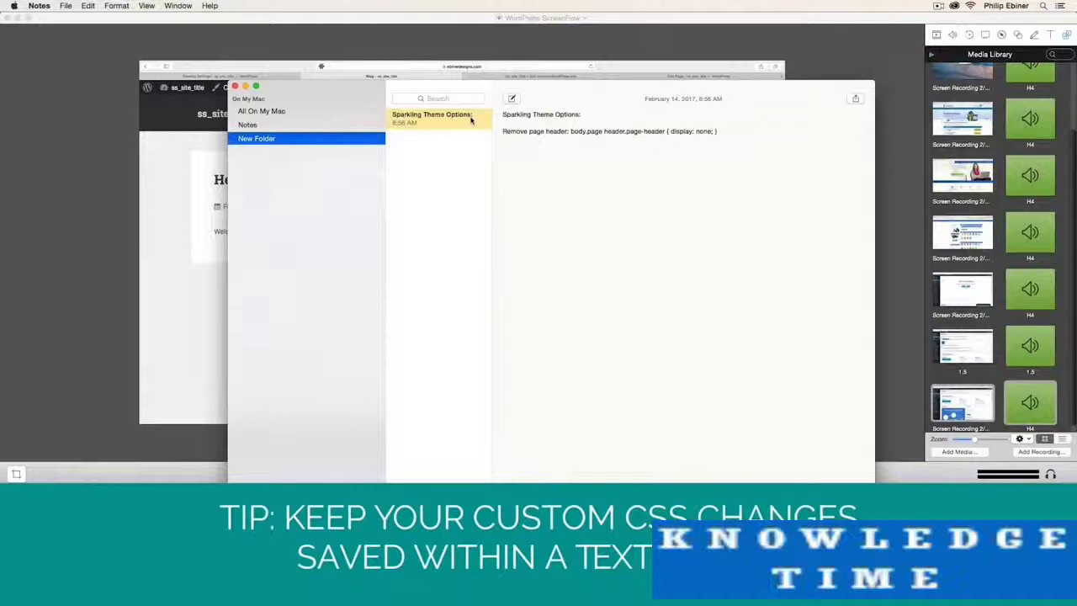
triple_click(702, 126)
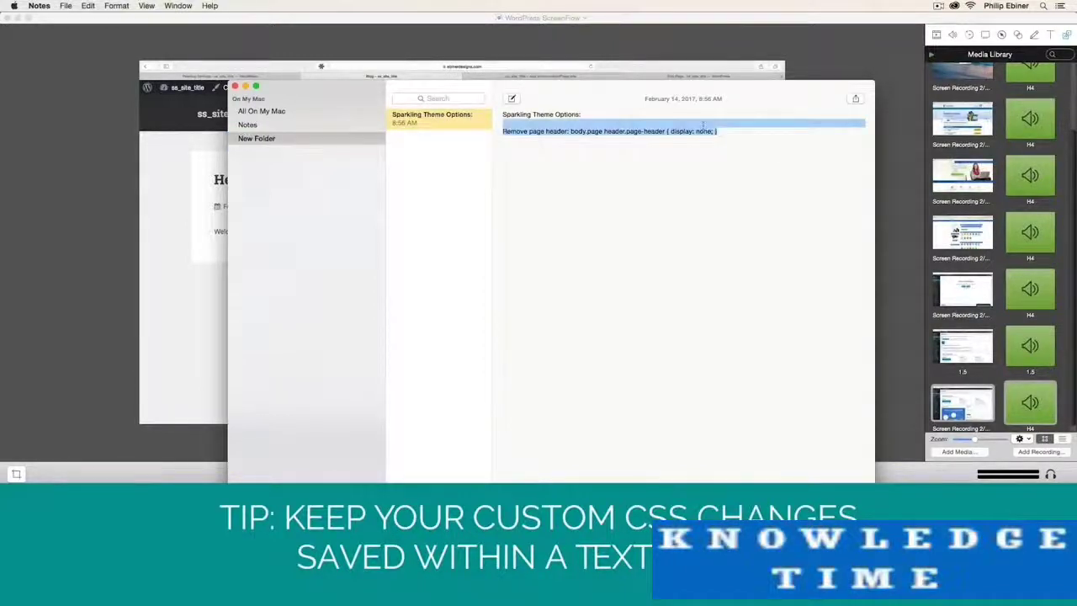
left_click_drag(718, 131, 571, 131)
key("super+c")
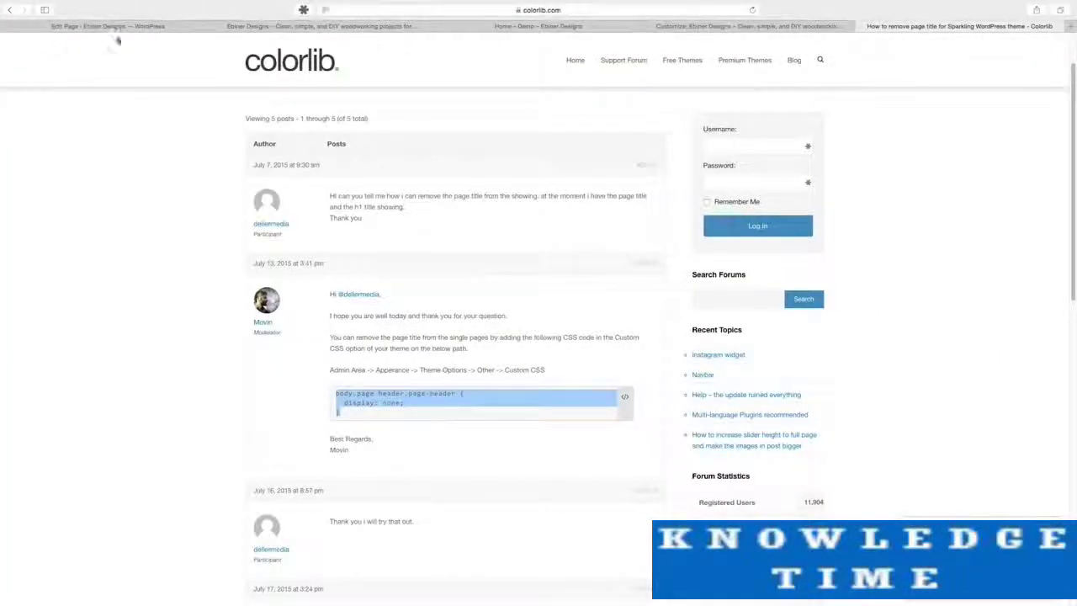
Back in the site customizer, paste body.page header.page-header { display: none; } into the Custom CSS of Sparkling Options' Other section.
left_click(150, 28)
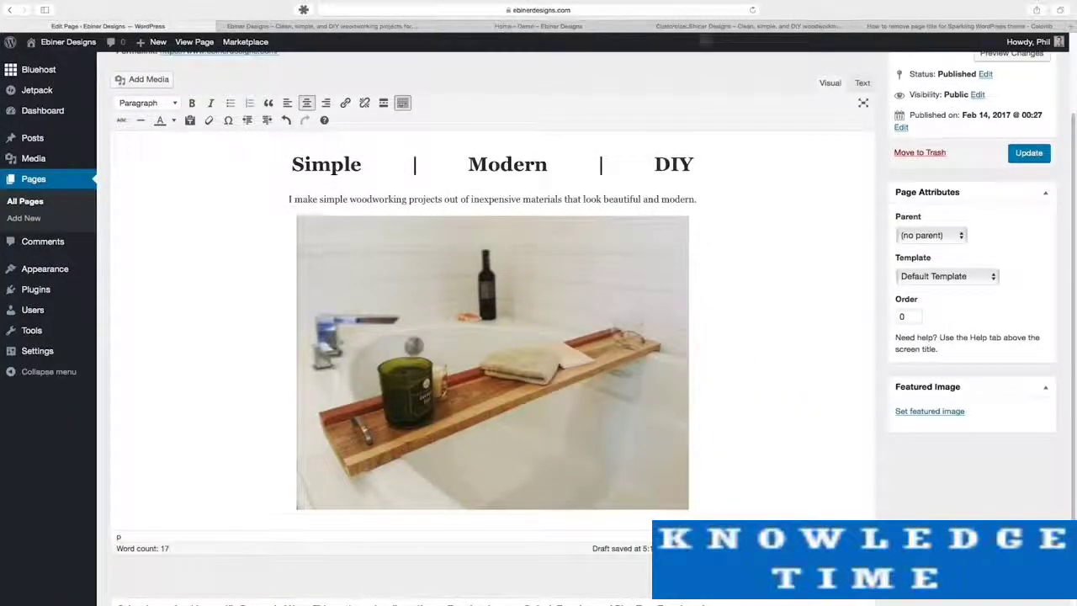
left_click(728, 27)
left_click(10, 66)
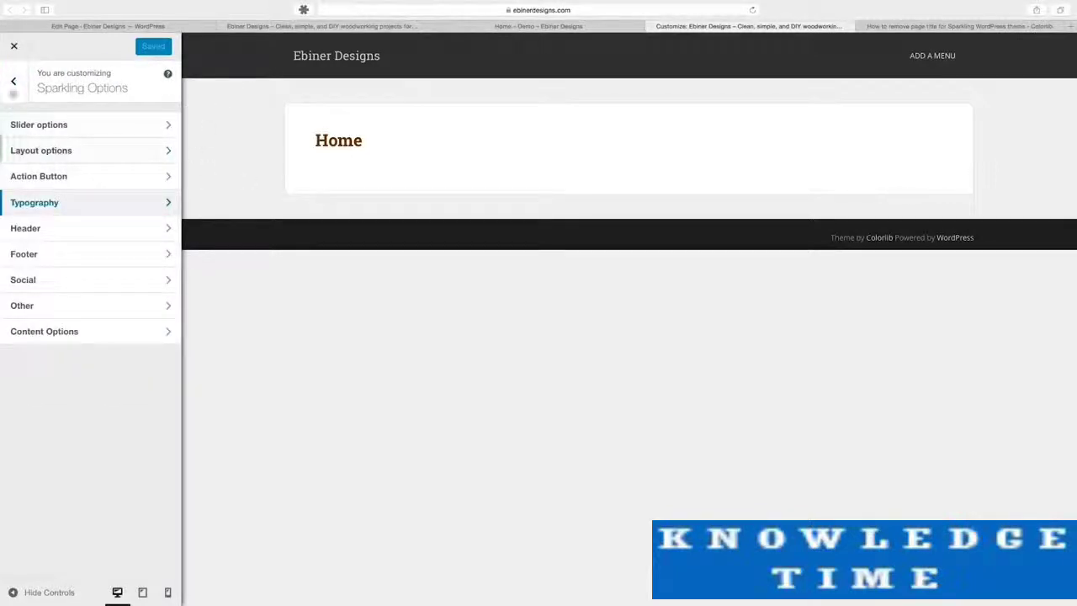
left_click(40, 310)
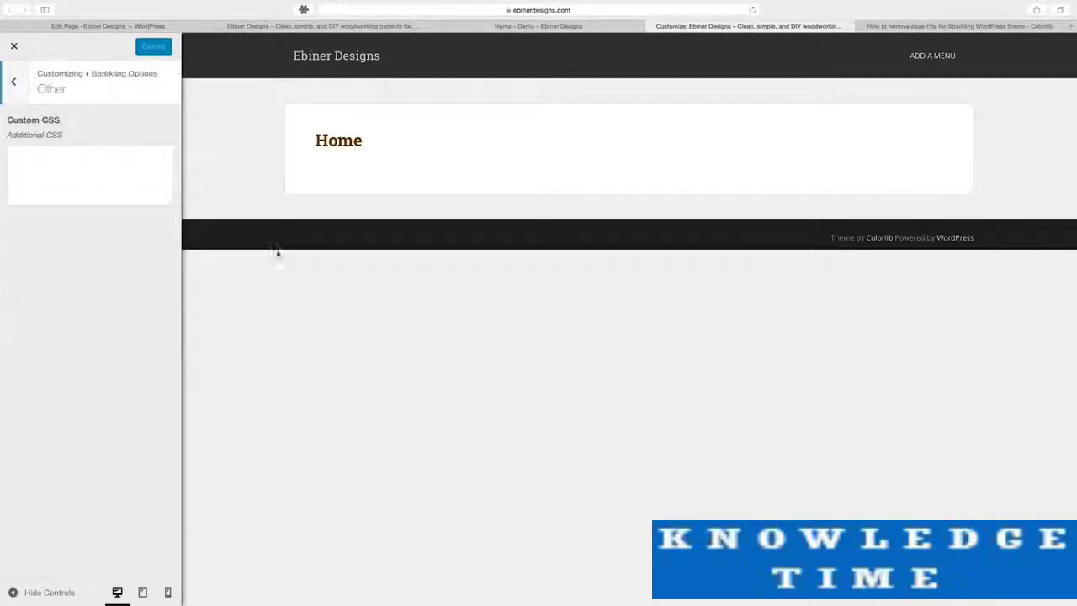
left_click(13, 151)
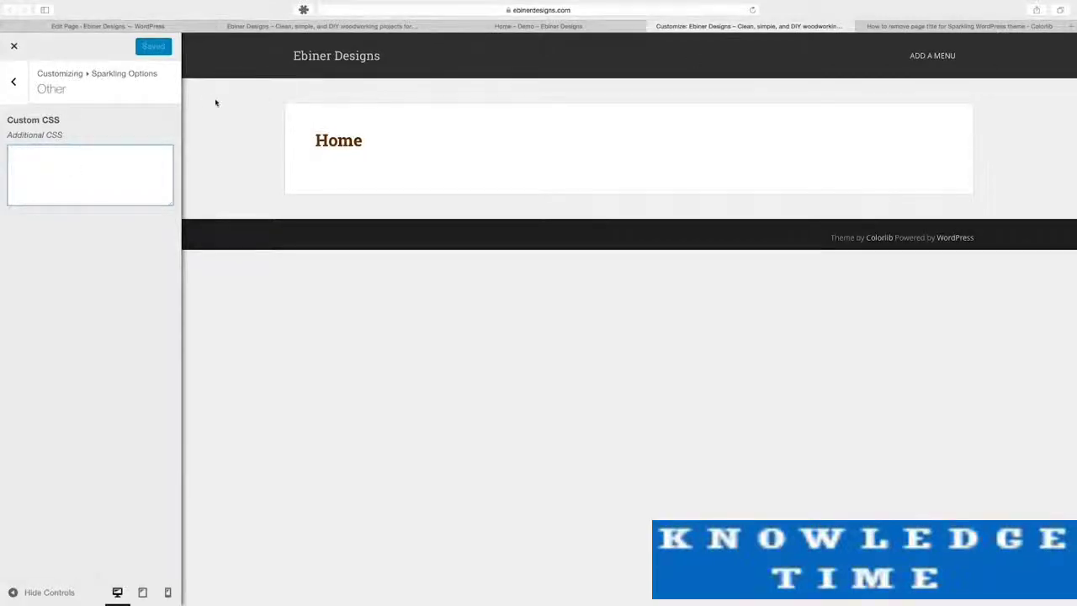
key("super+v")
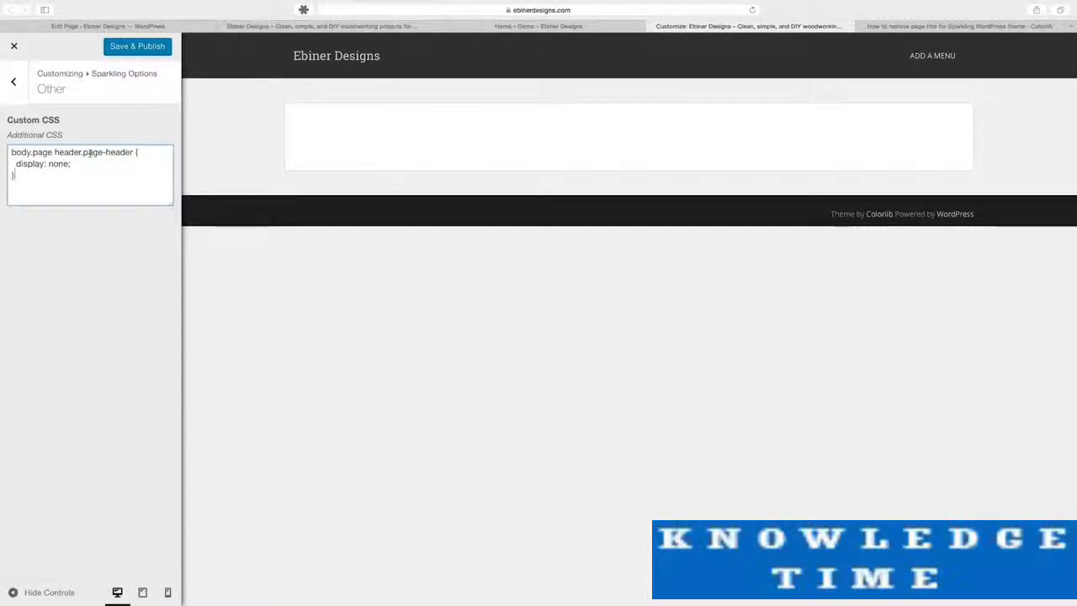
Review the page-header selector and display: none rule in the custom CSS and publish the change.
left_click_drag(87, 153, 129, 152)
left_click_drag(17, 163, 44, 164)
left_click(59, 164)
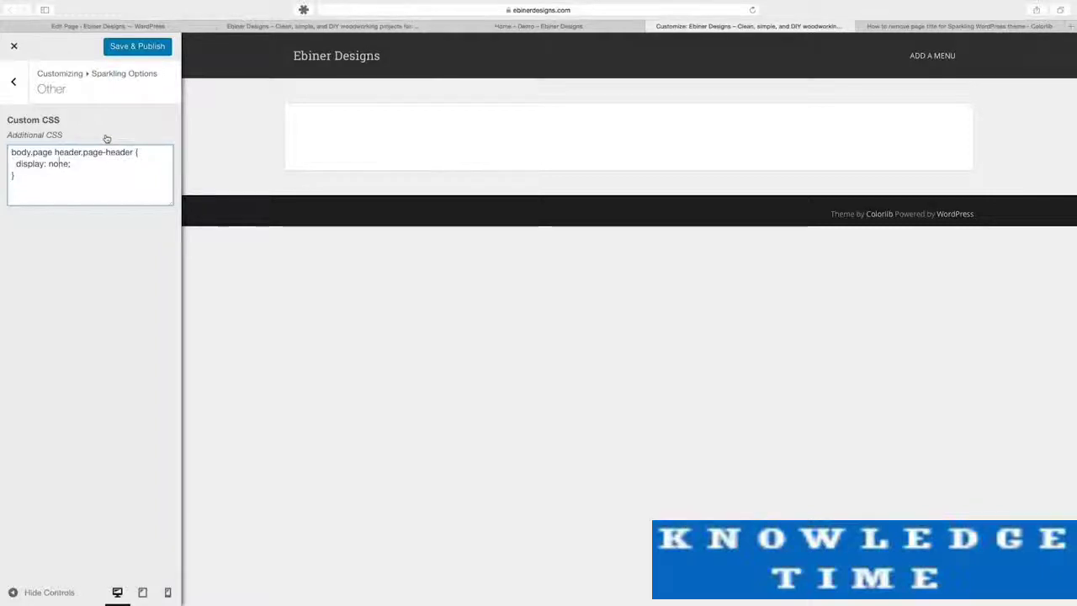
left_click(136, 46)
Reload the live Home page and inspect its top area, Simple | Modern | DIY heading and intro sentence.
left_click(396, 26)
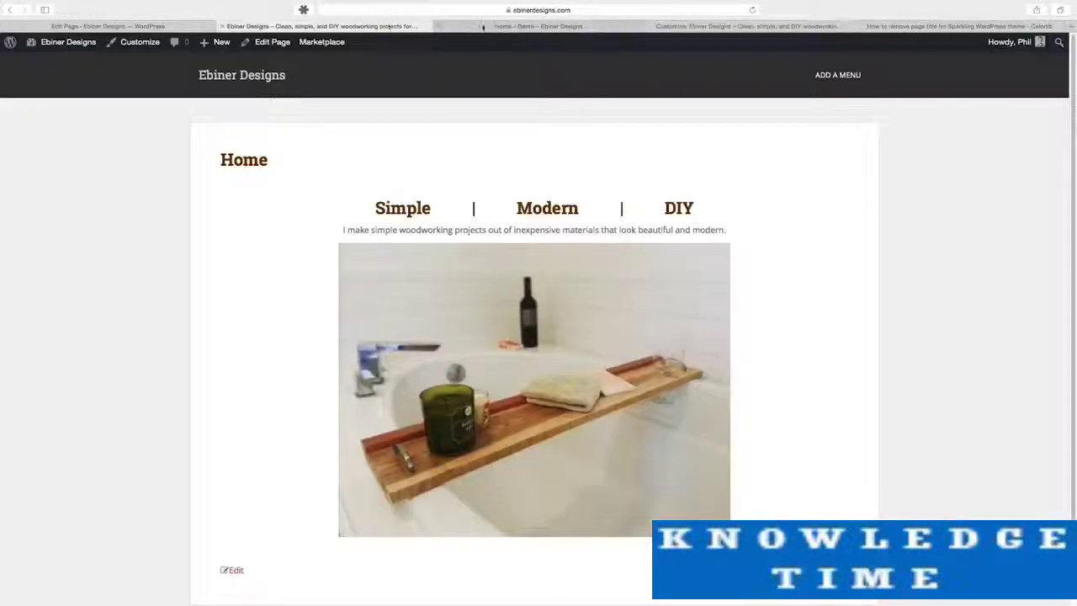
left_click(750, 10)
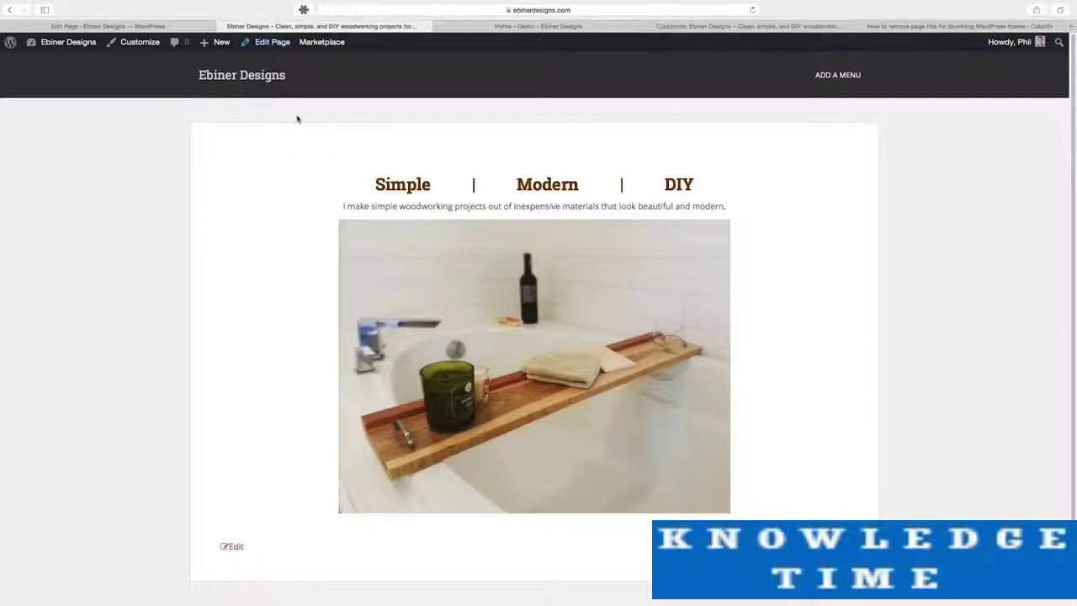
left_click_drag(372, 185, 721, 190)
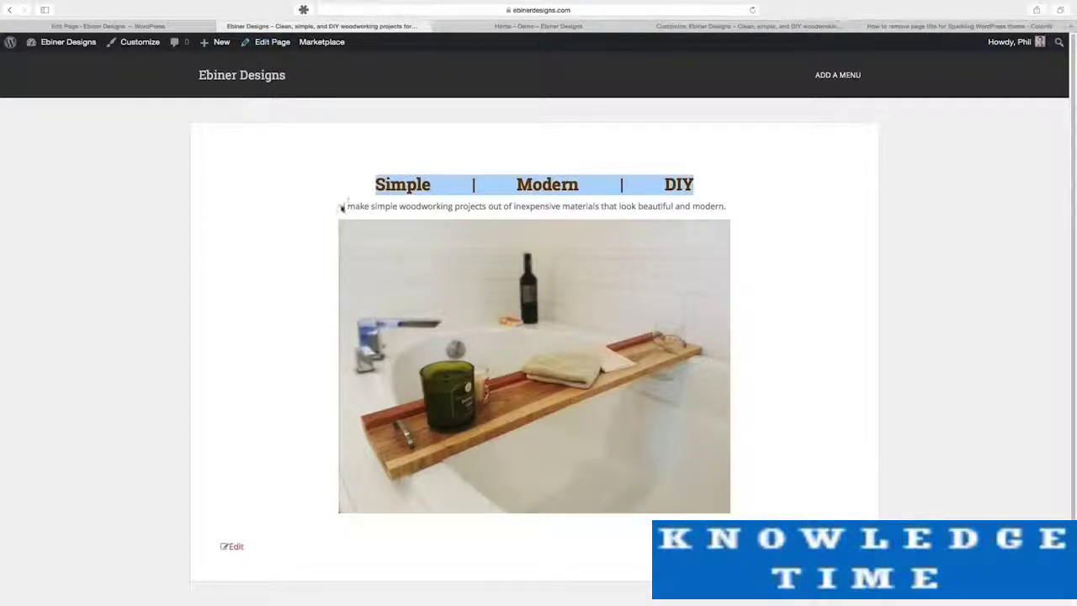
left_click_drag(342, 208, 725, 212)
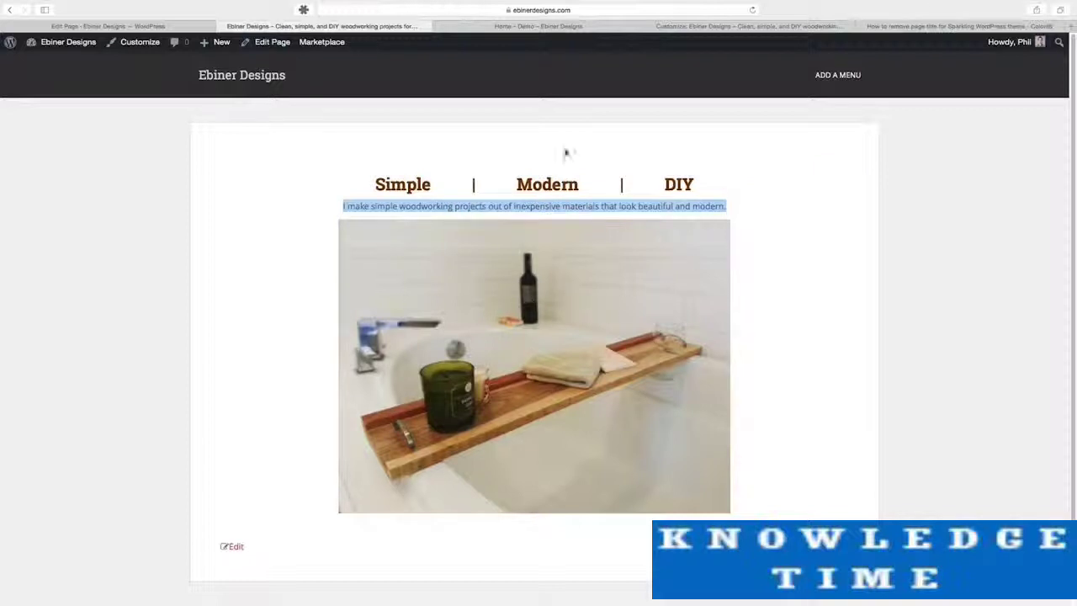
Compare the live Home page with the Home – Demo page, ending on the live Home page.
left_click(539, 26)
left_click(389, 26)
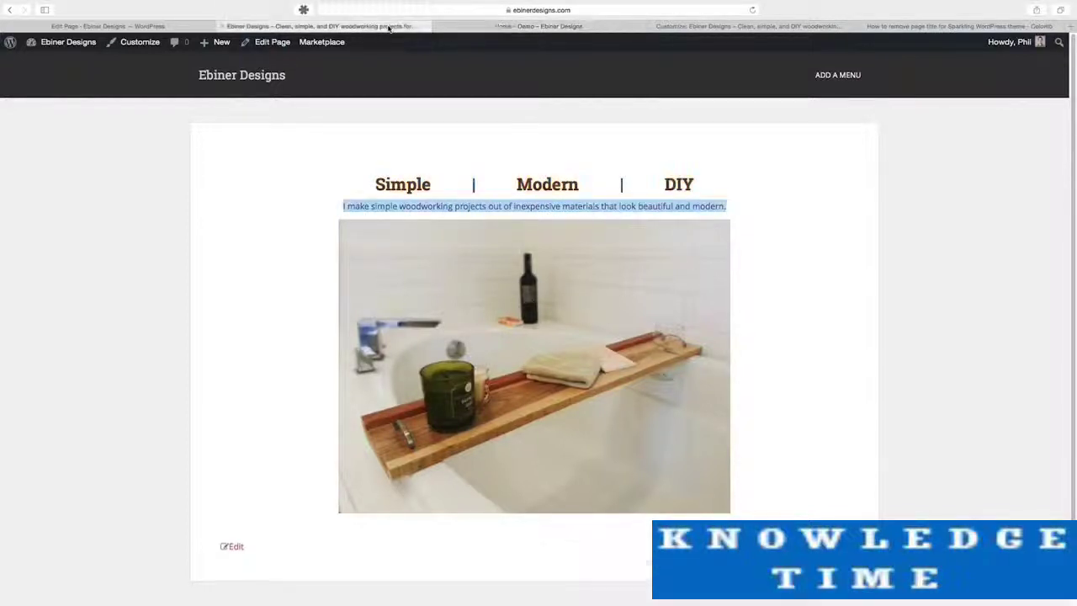
left_click(665, 143)
left_click(555, 28)
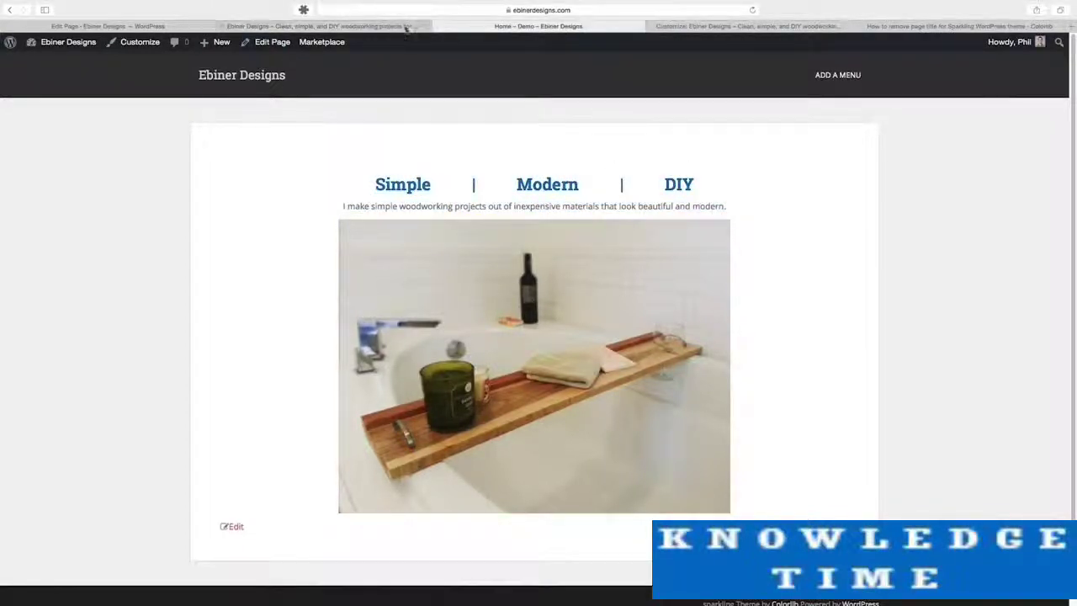
left_click(368, 26)
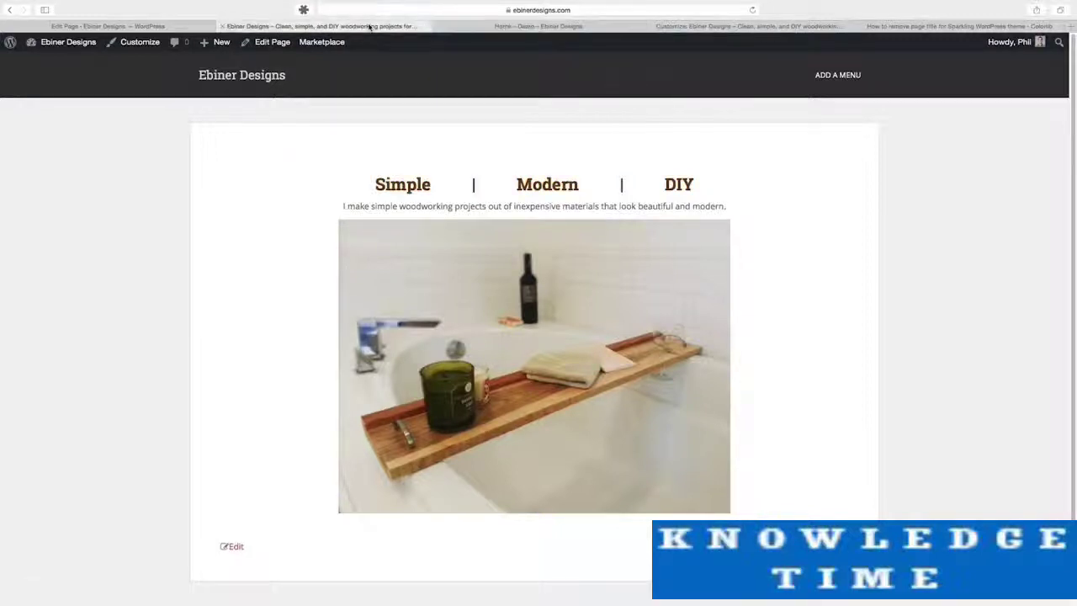